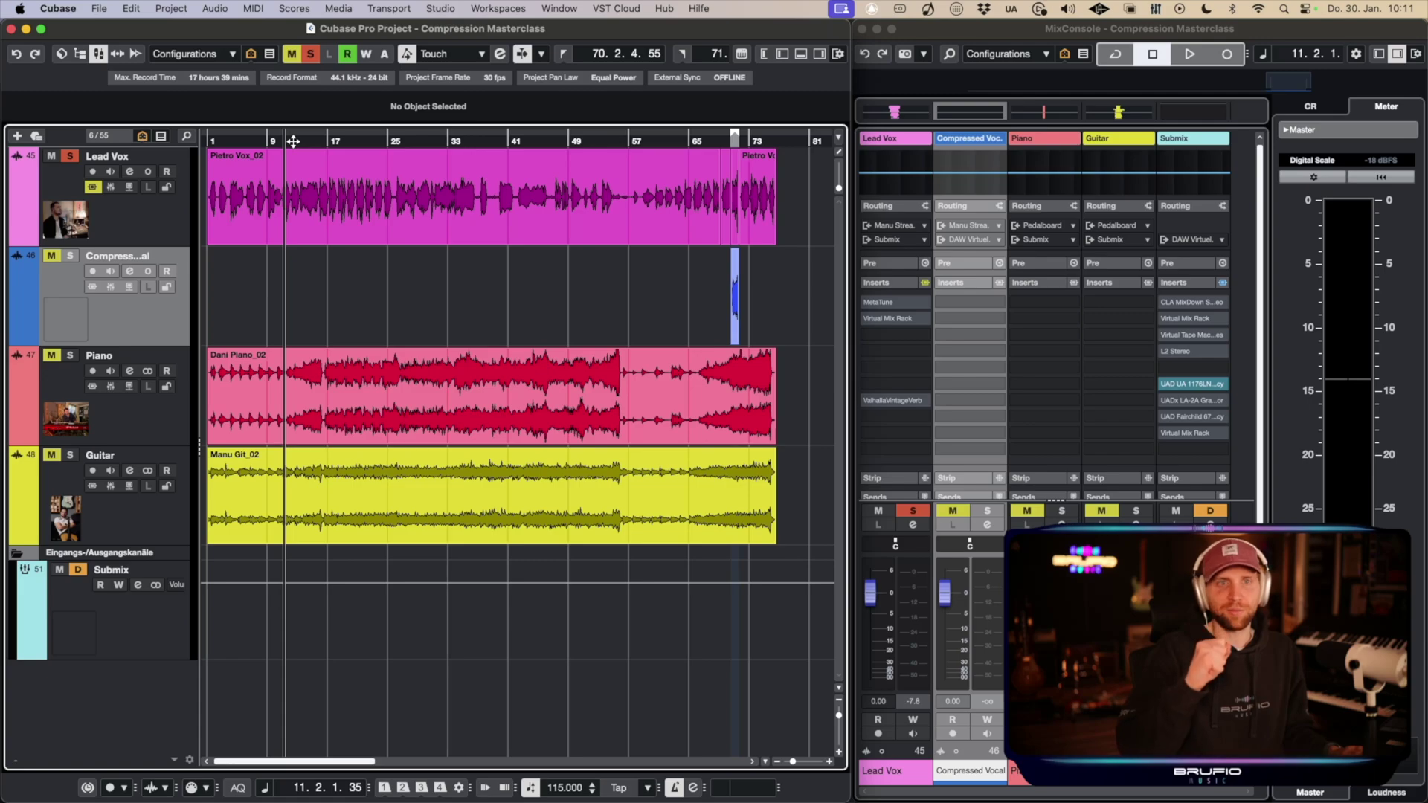
Step: Activate the Lead Vox inserts and audition the instruments with the Lead Vox track muted
click(294, 141)
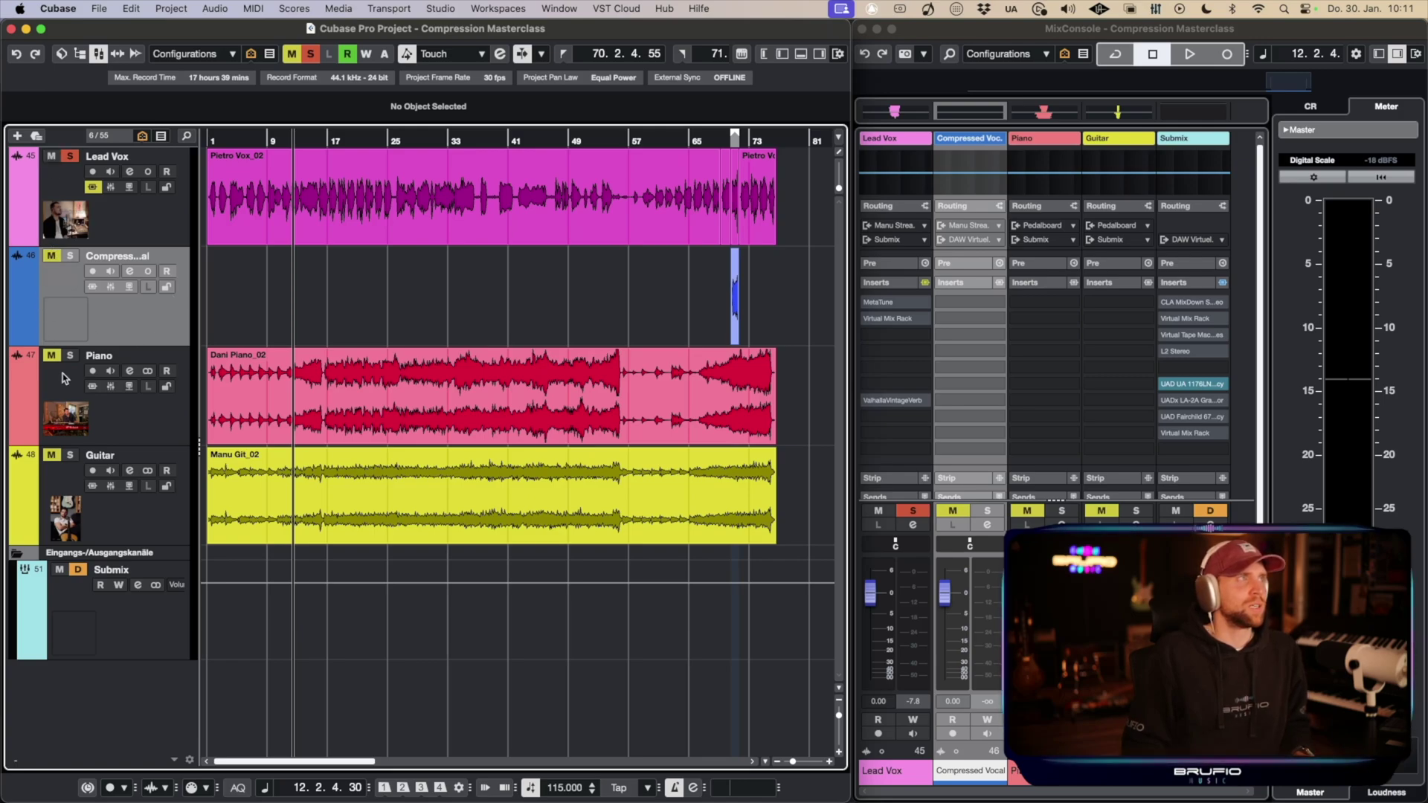
click(925, 283)
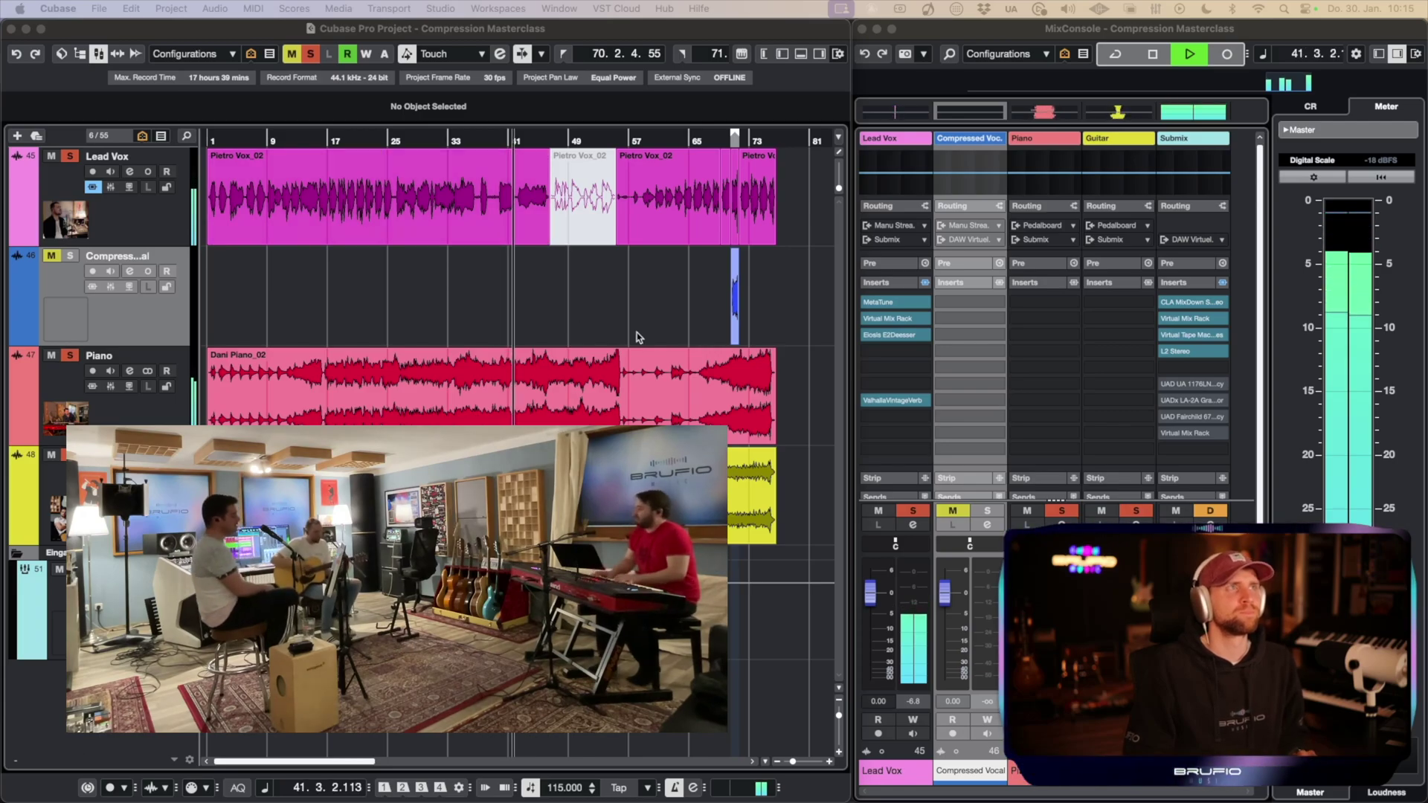
click(879, 510)
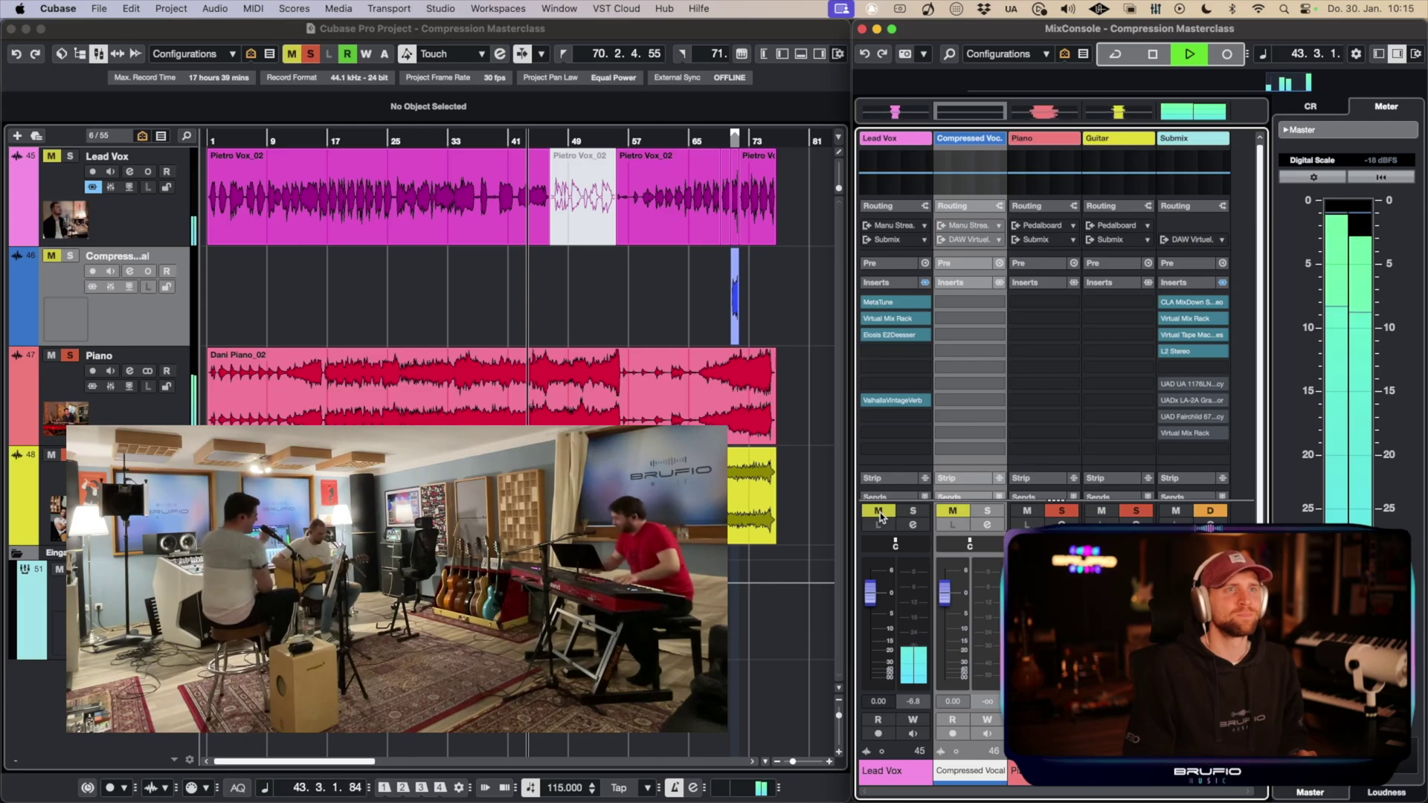
click(1101, 511)
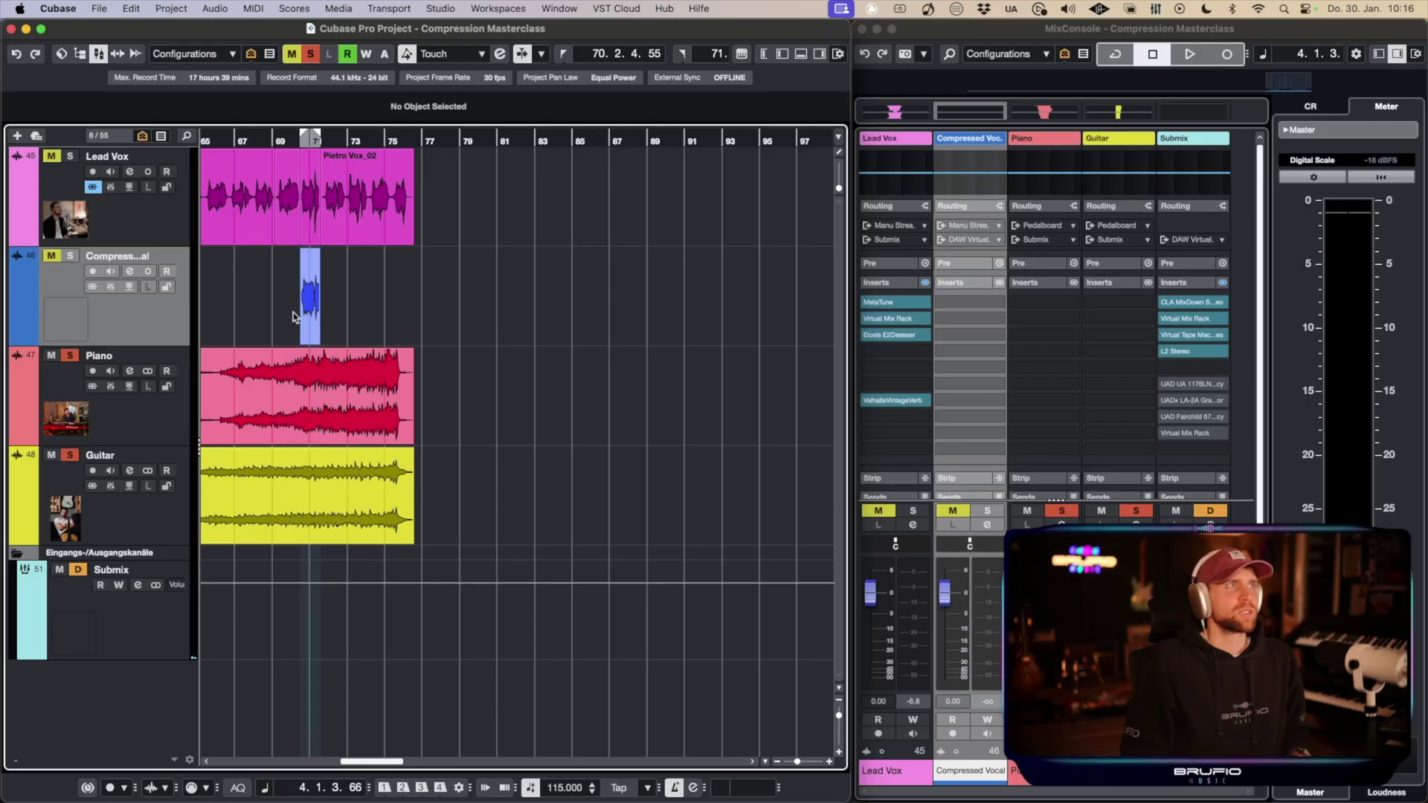
Step: Select the Compressed Vocal event near bar 71 and solo only the Lead Vox track
click(310, 303)
key(h)
key(h)
key(h)
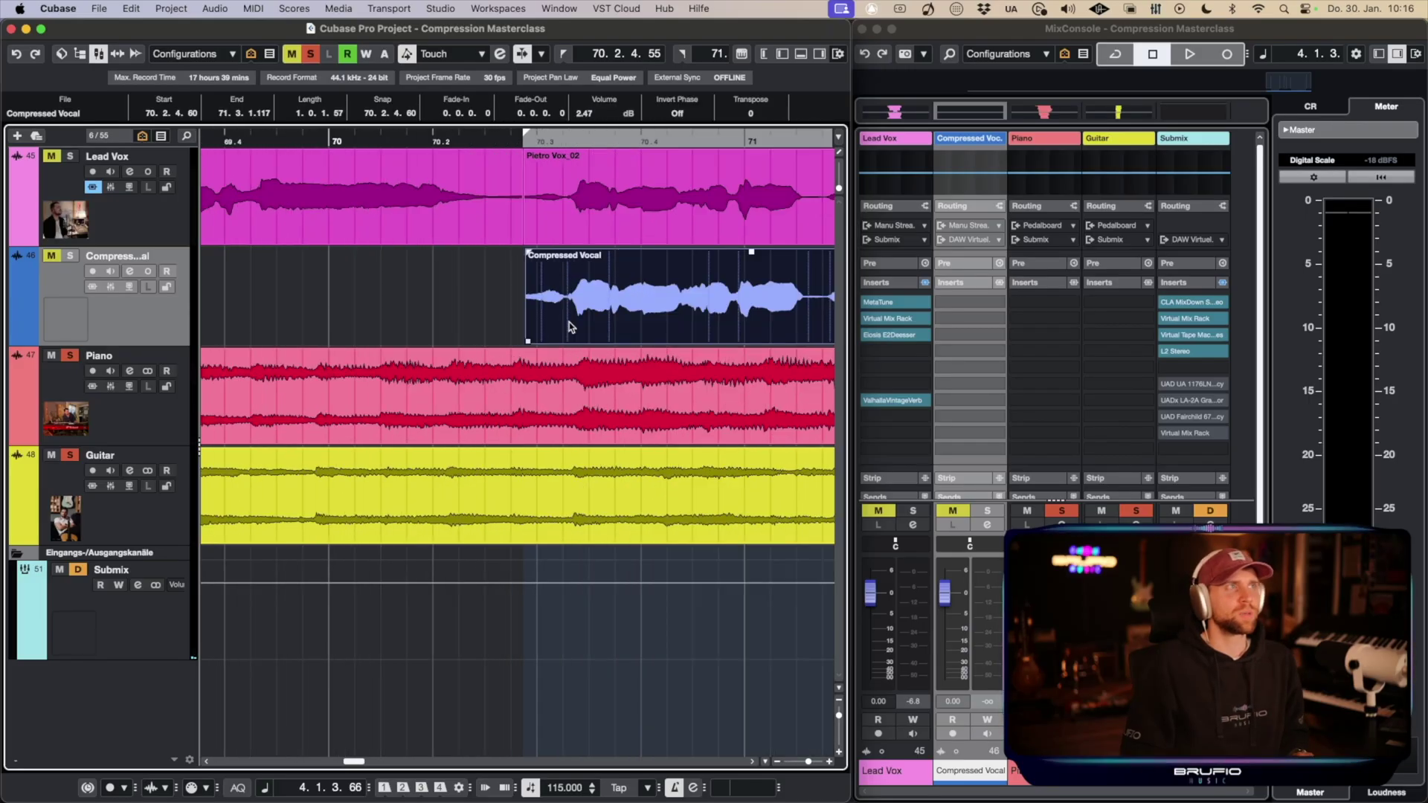
key(alt+s)
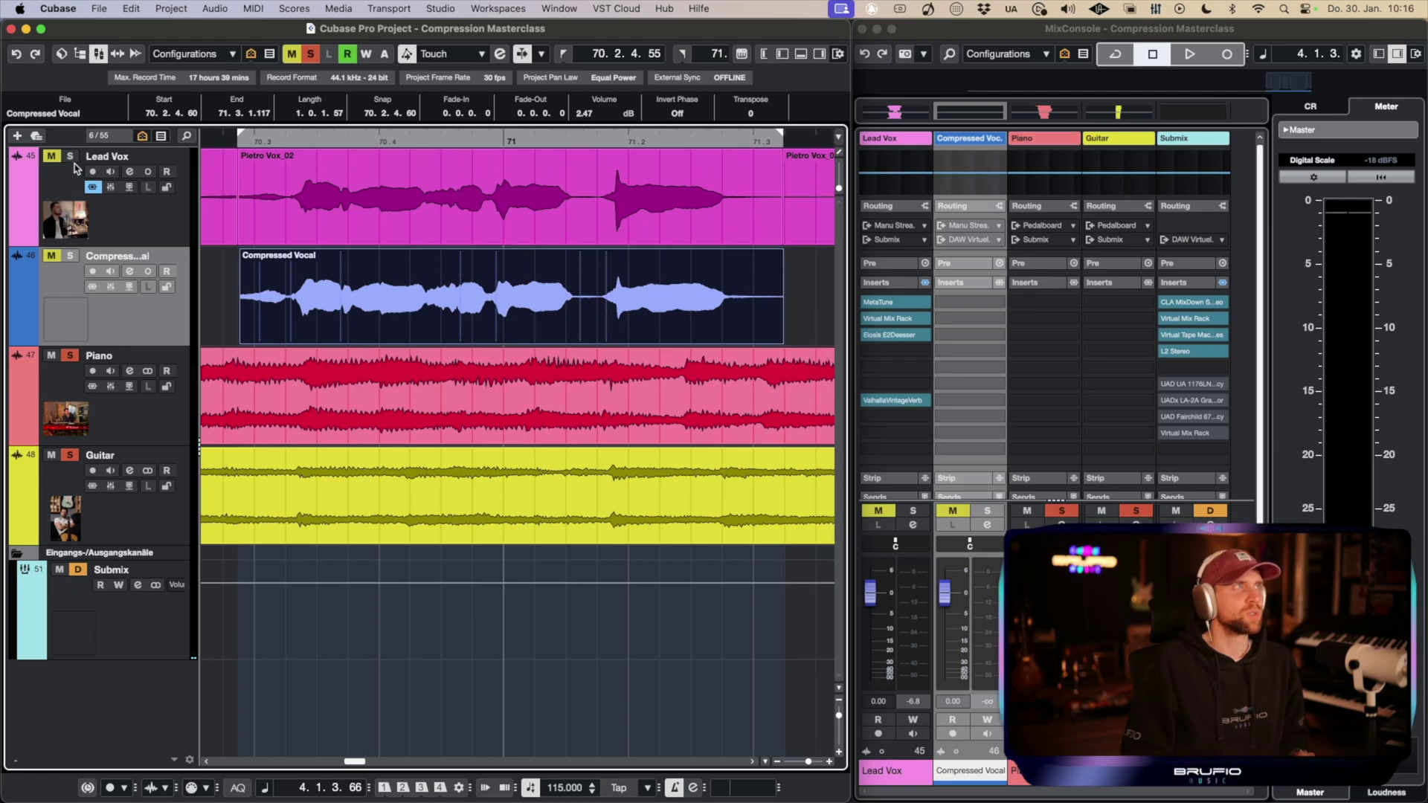
click(70, 356)
click(50, 356)
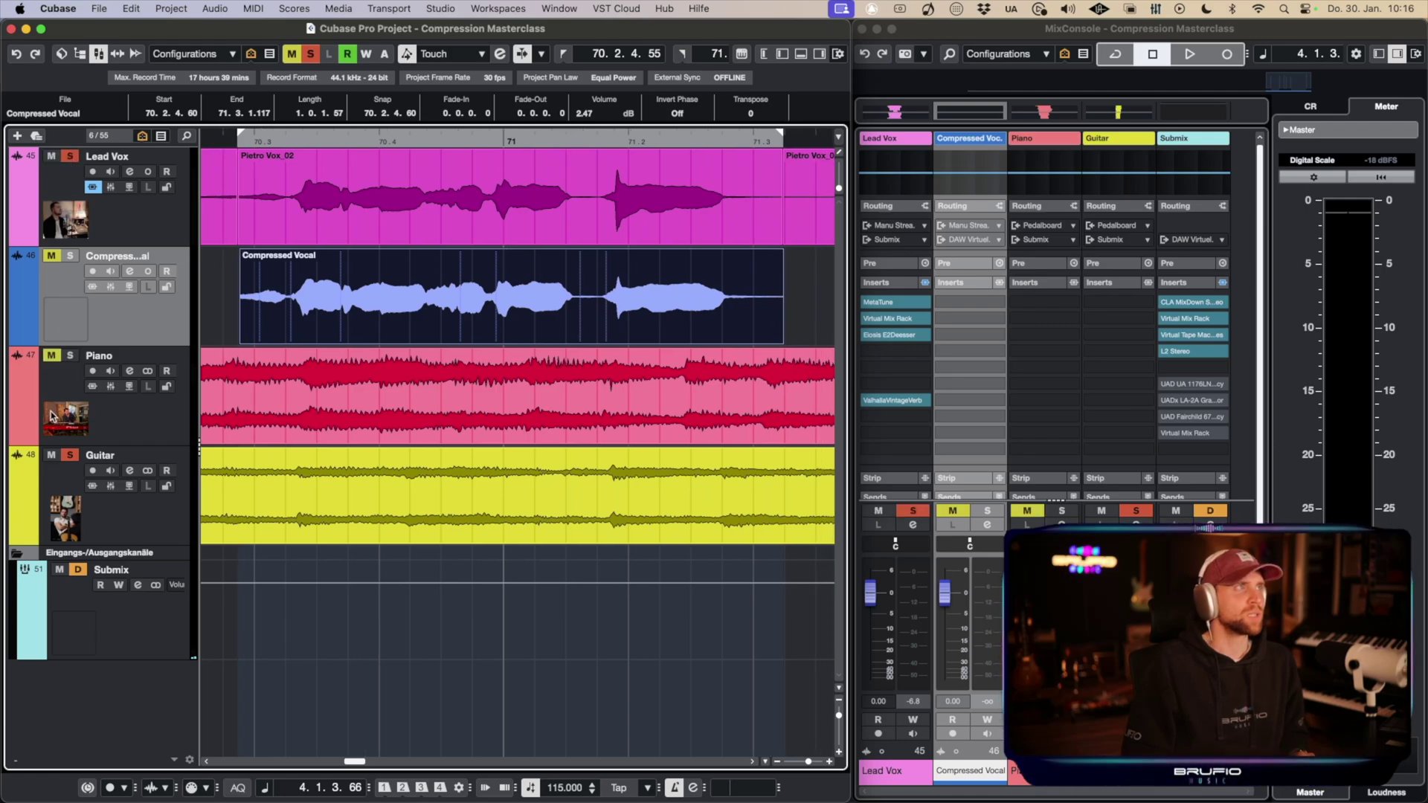
click(312, 57)
click(292, 56)
Step: Bypass all inserts on the Submix and Lead Vox channels and play the dry lead vocal
key(space)
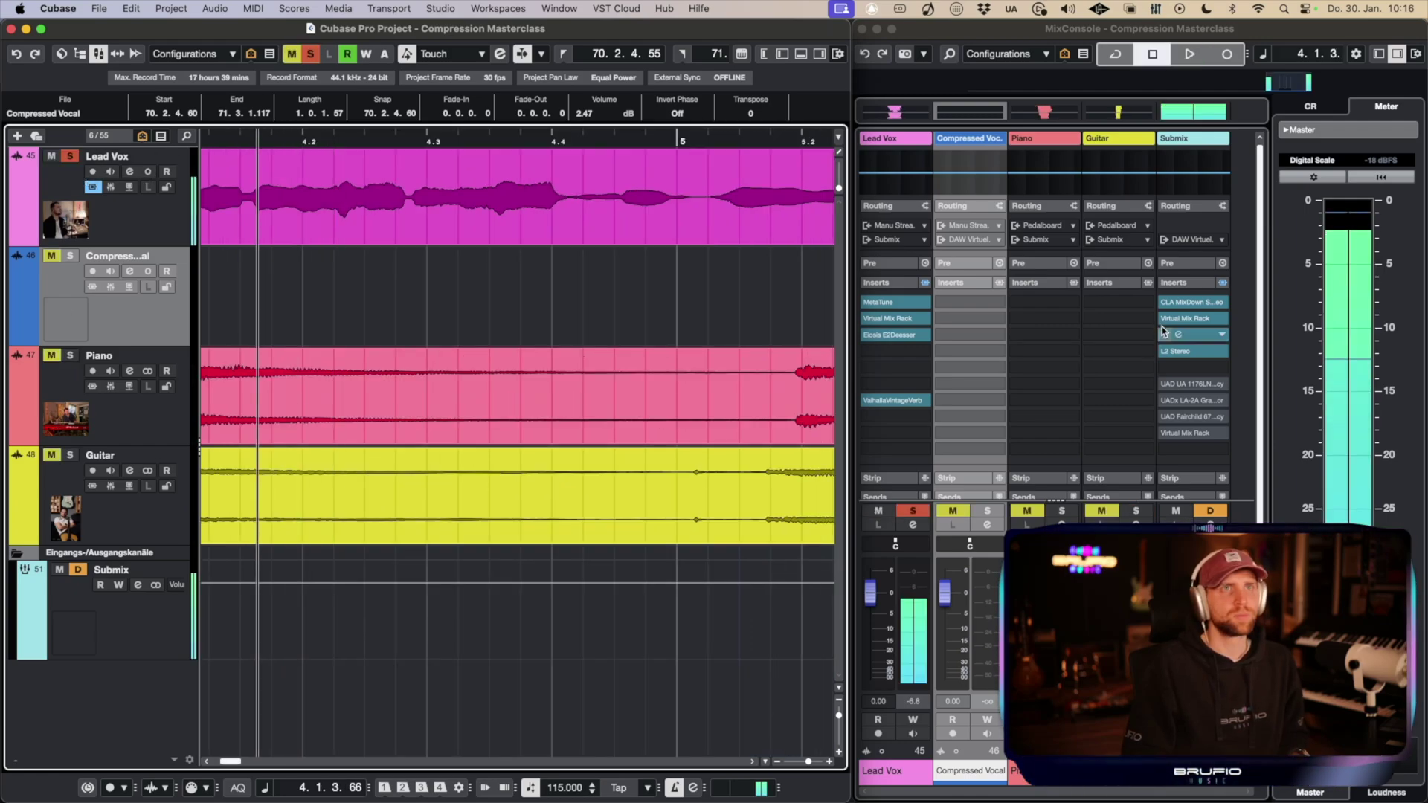
click(914, 511)
click(1166, 318)
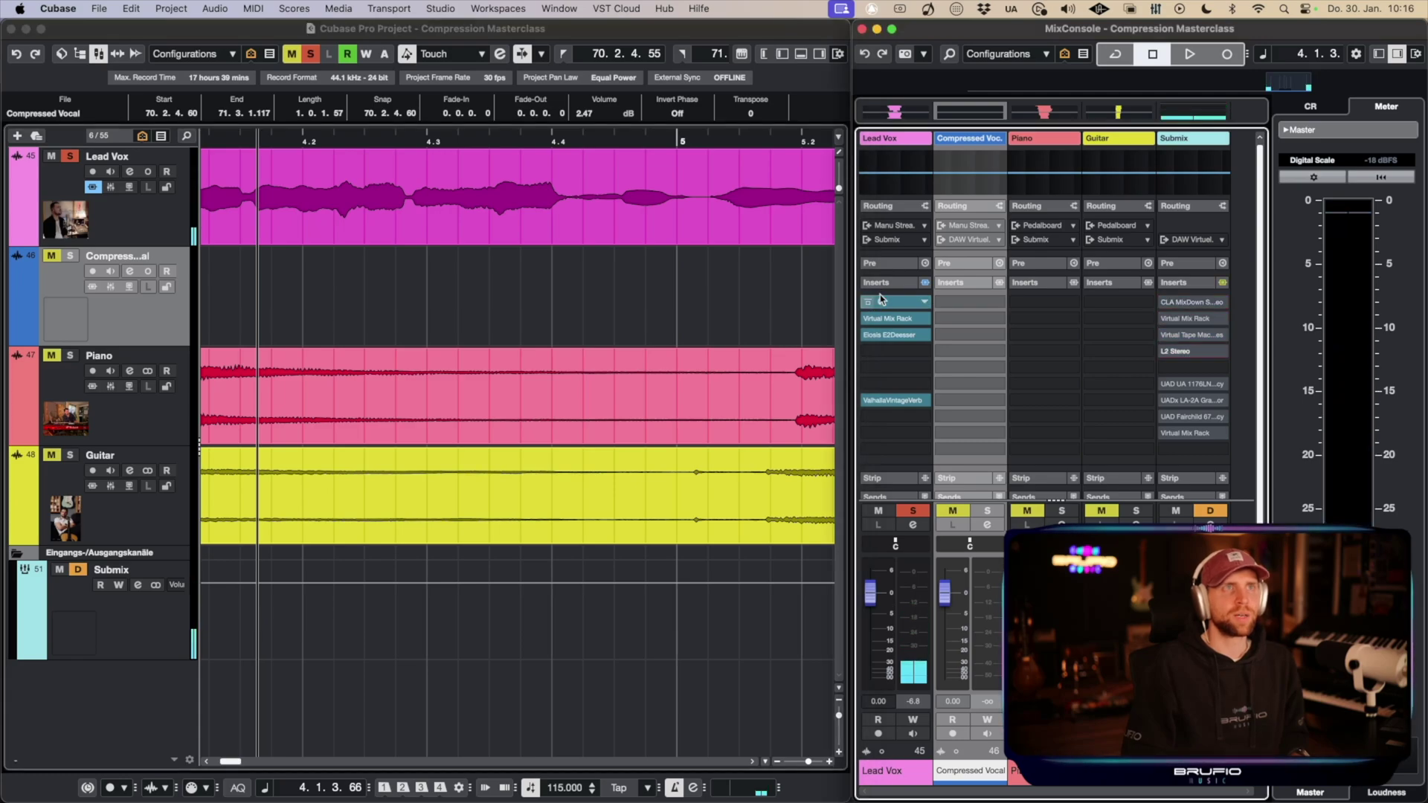
click(924, 282)
key(space)
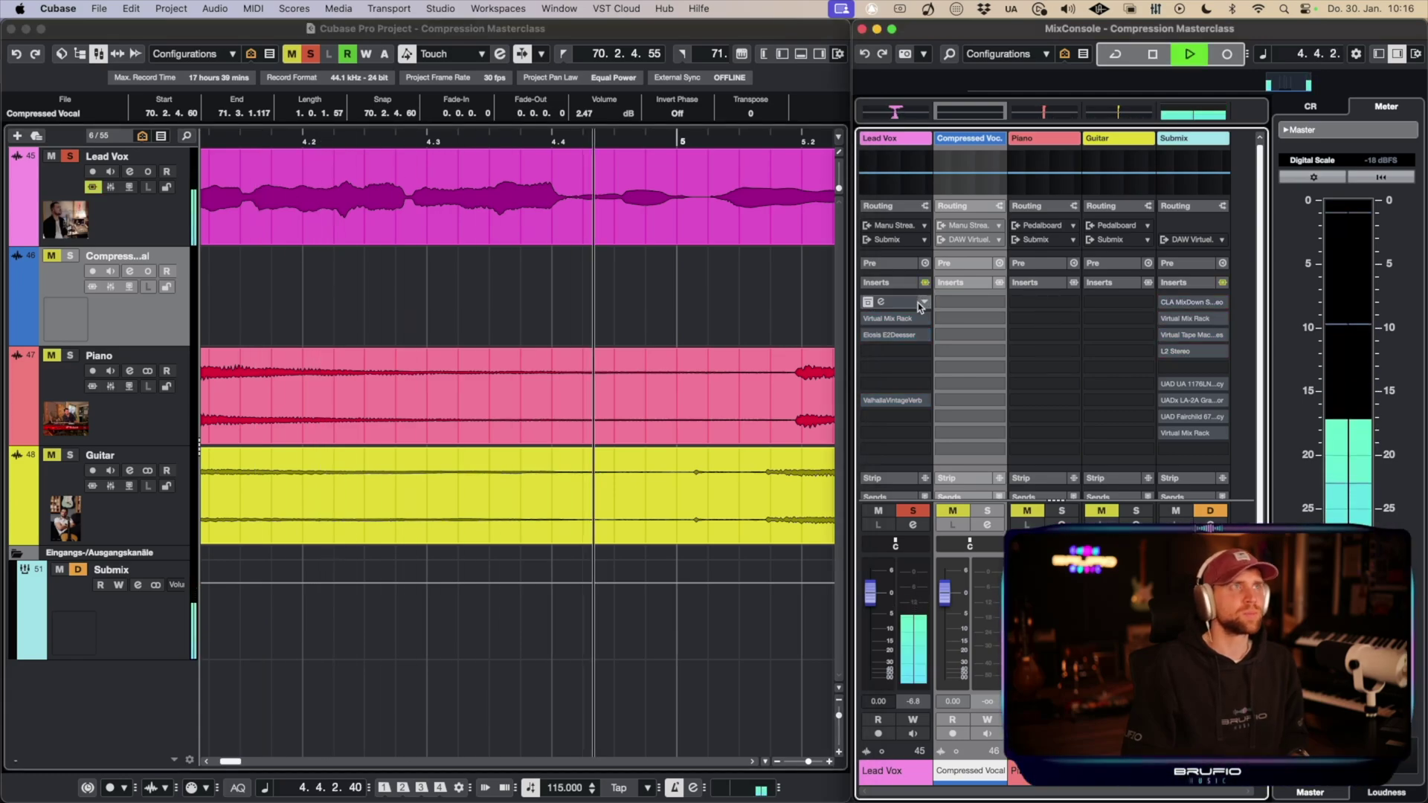
Step: Select the Compressed Vocal event near bar 71 and loop playback over its range
key(g)
key(g)
key(g)
click(540, 311)
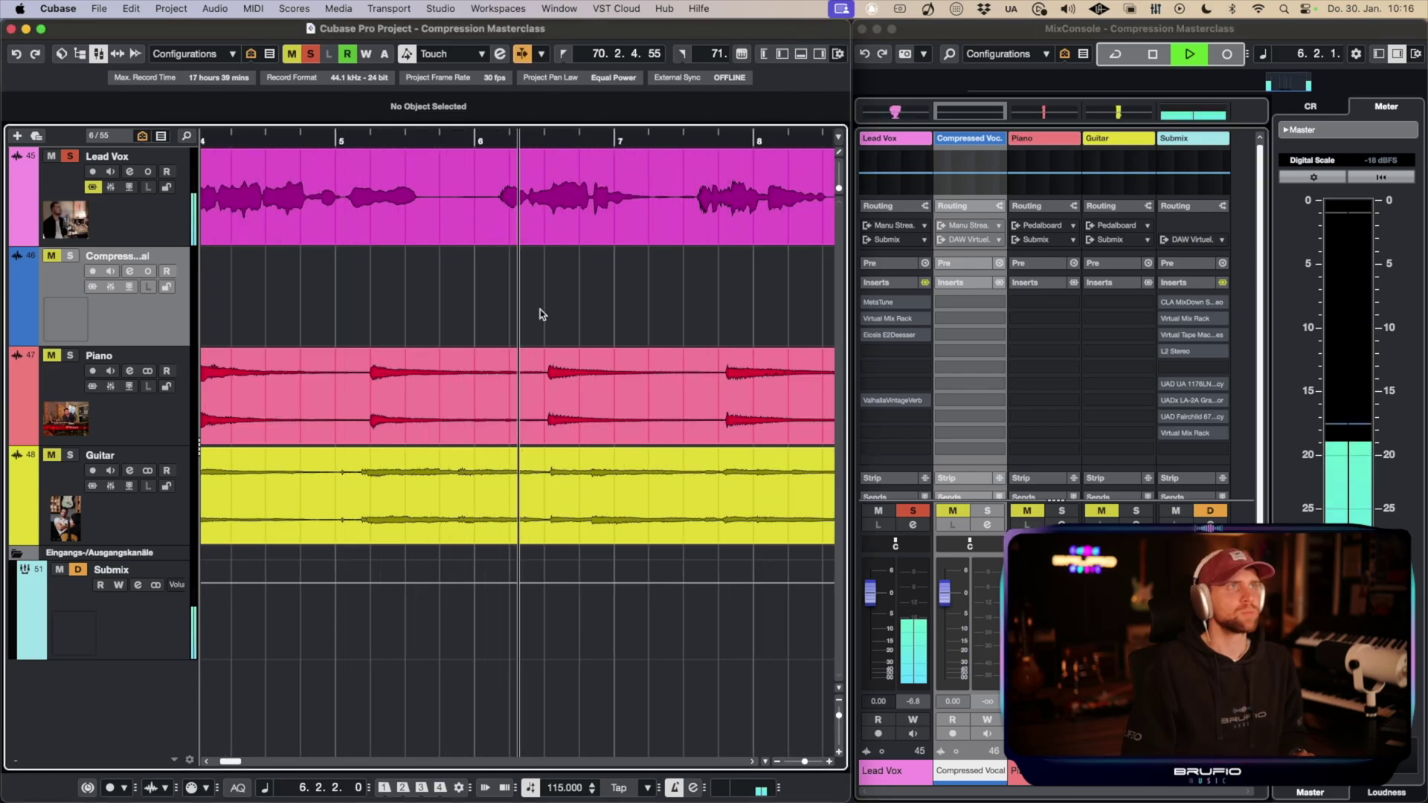
scroll(543, 311, right, 15)
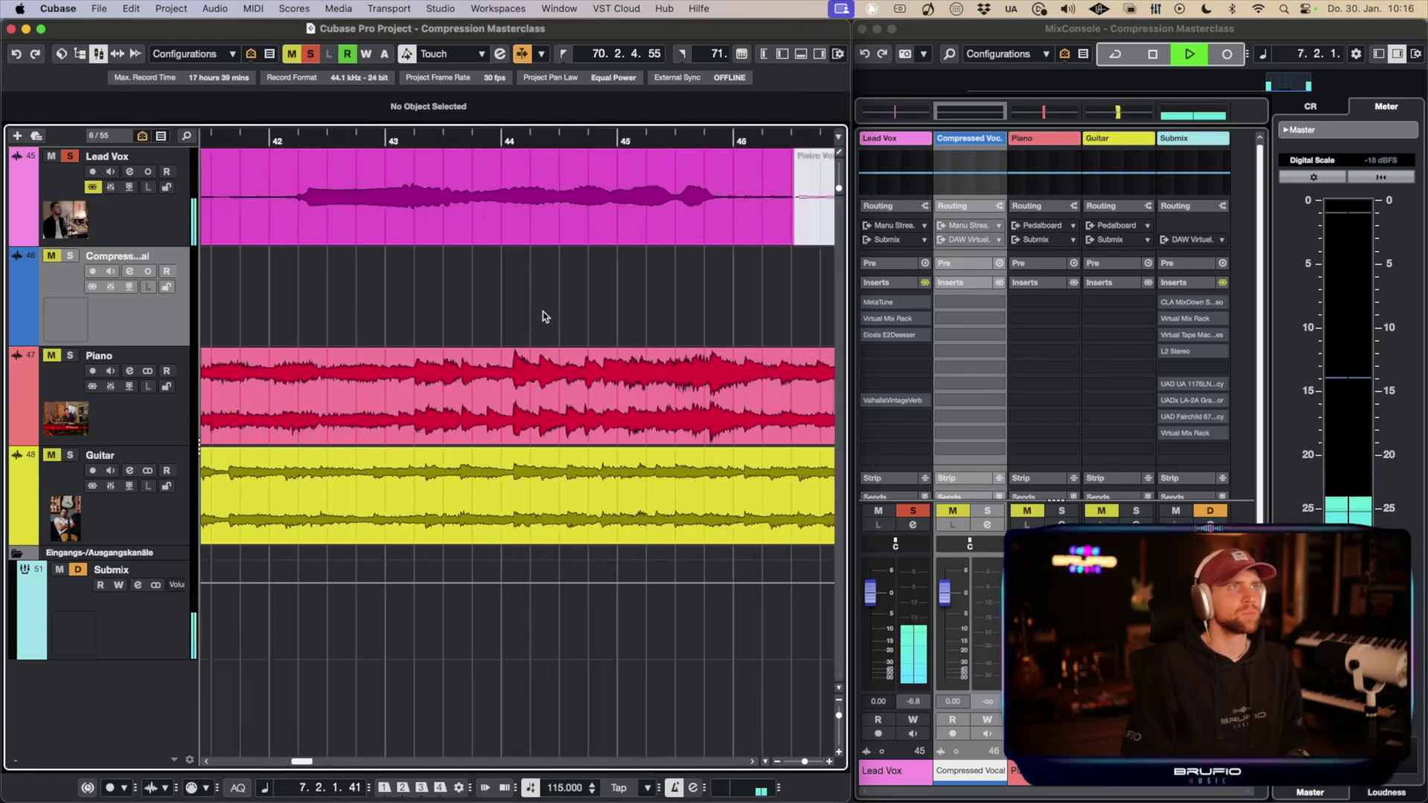
scroll(543, 311, right, 15)
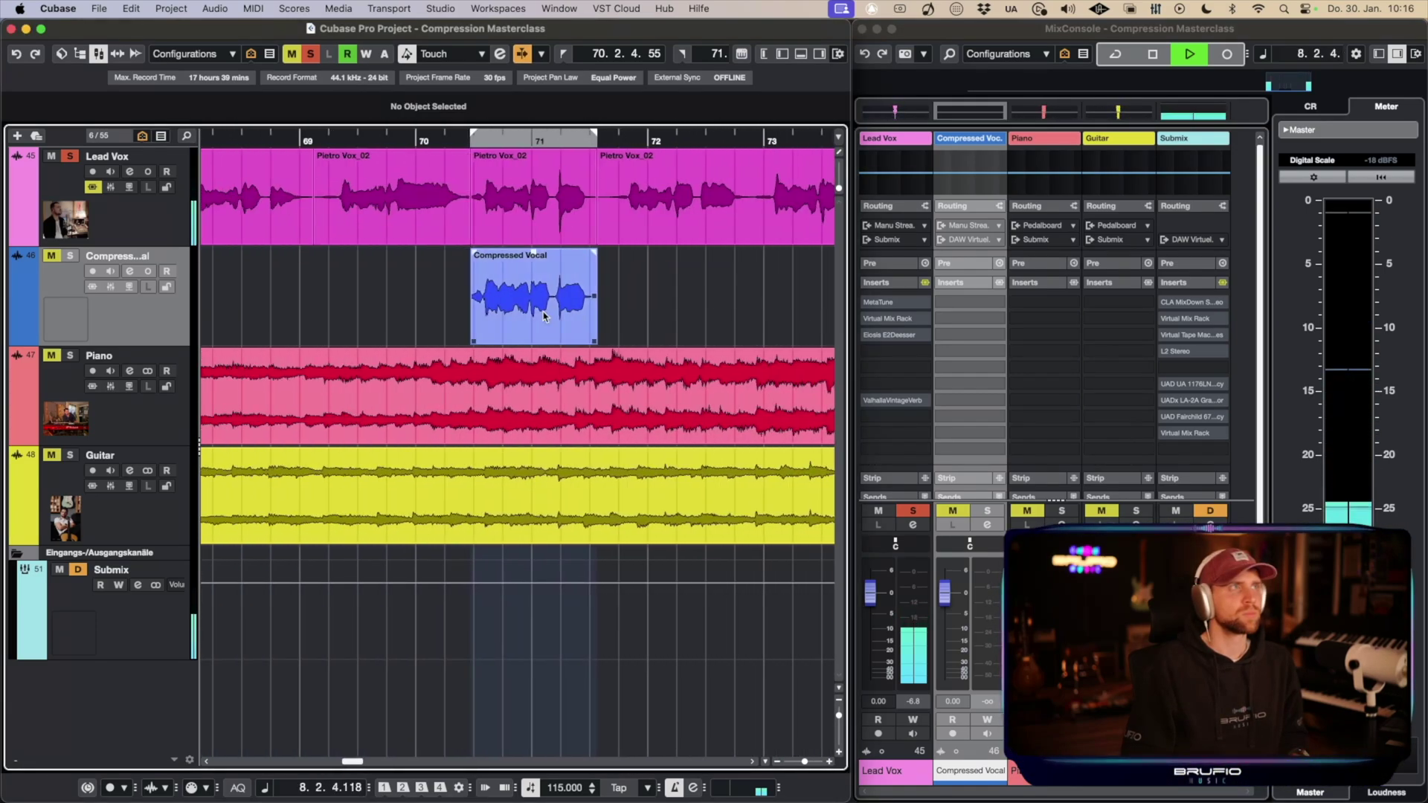
click(543, 311)
key(h)
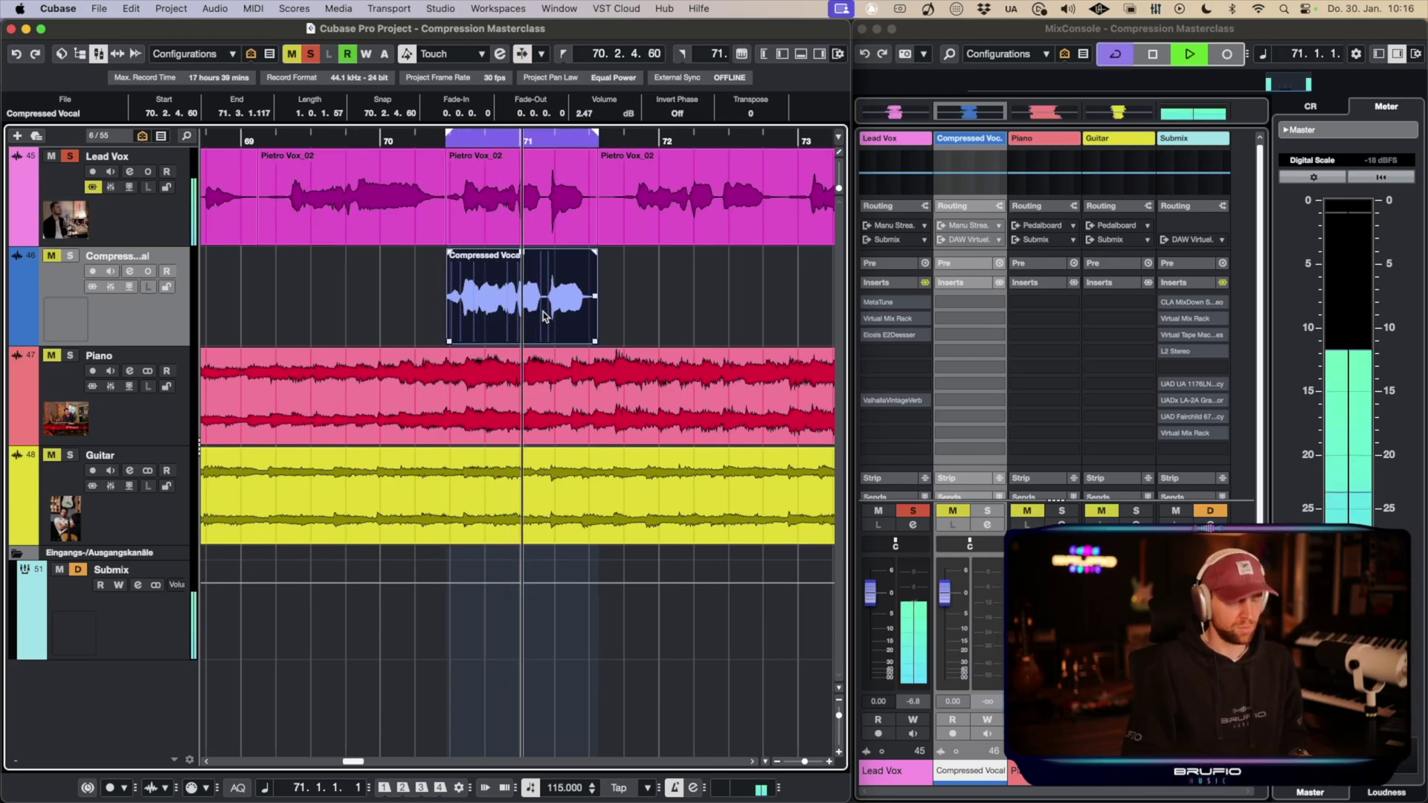
key(h)
key(h)
key(h)
key(h)
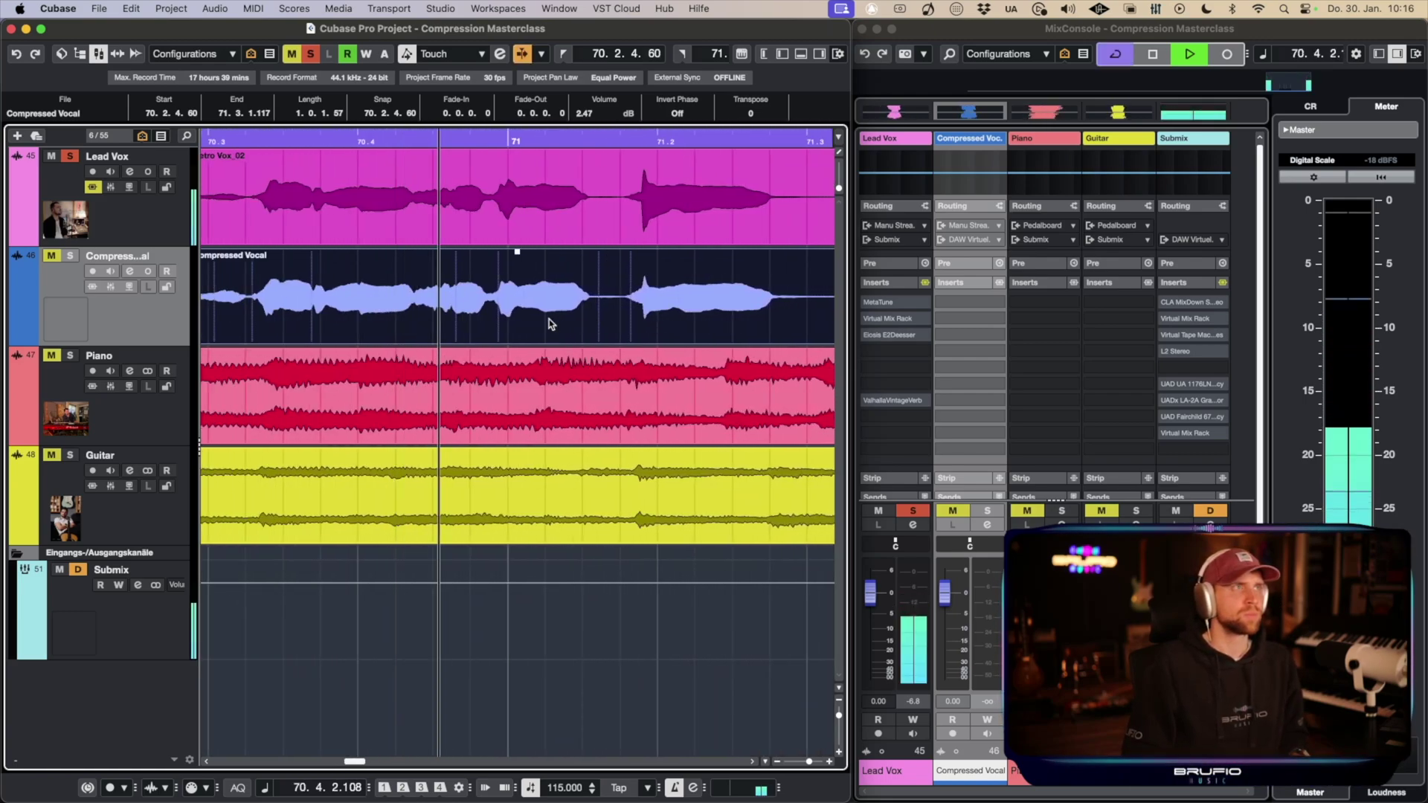
key(space)
key(g)
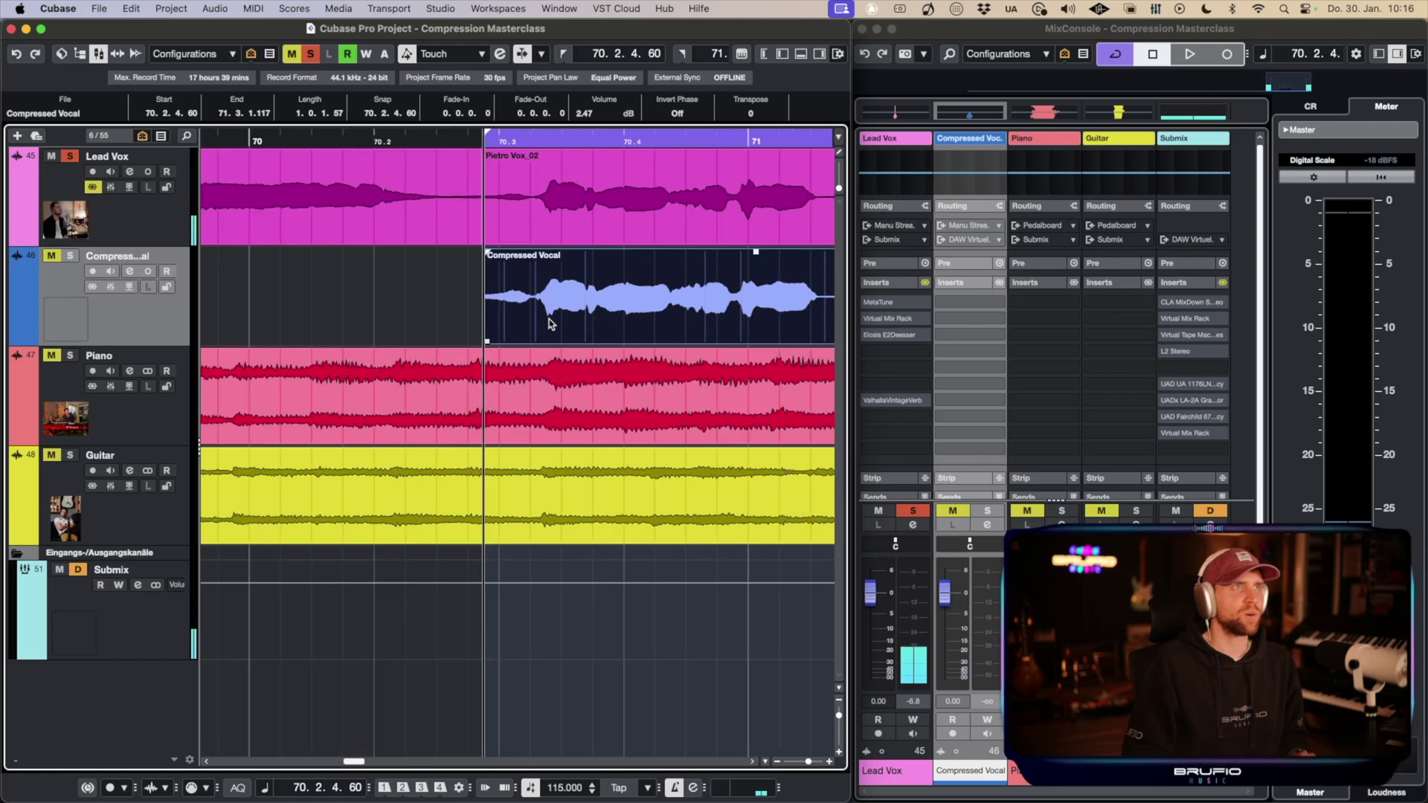
Step: Listen to the looped uncompressed Lead Vox phrase and compare its waveform with the Compressed Vocal event
scroll(549, 322, right, 5)
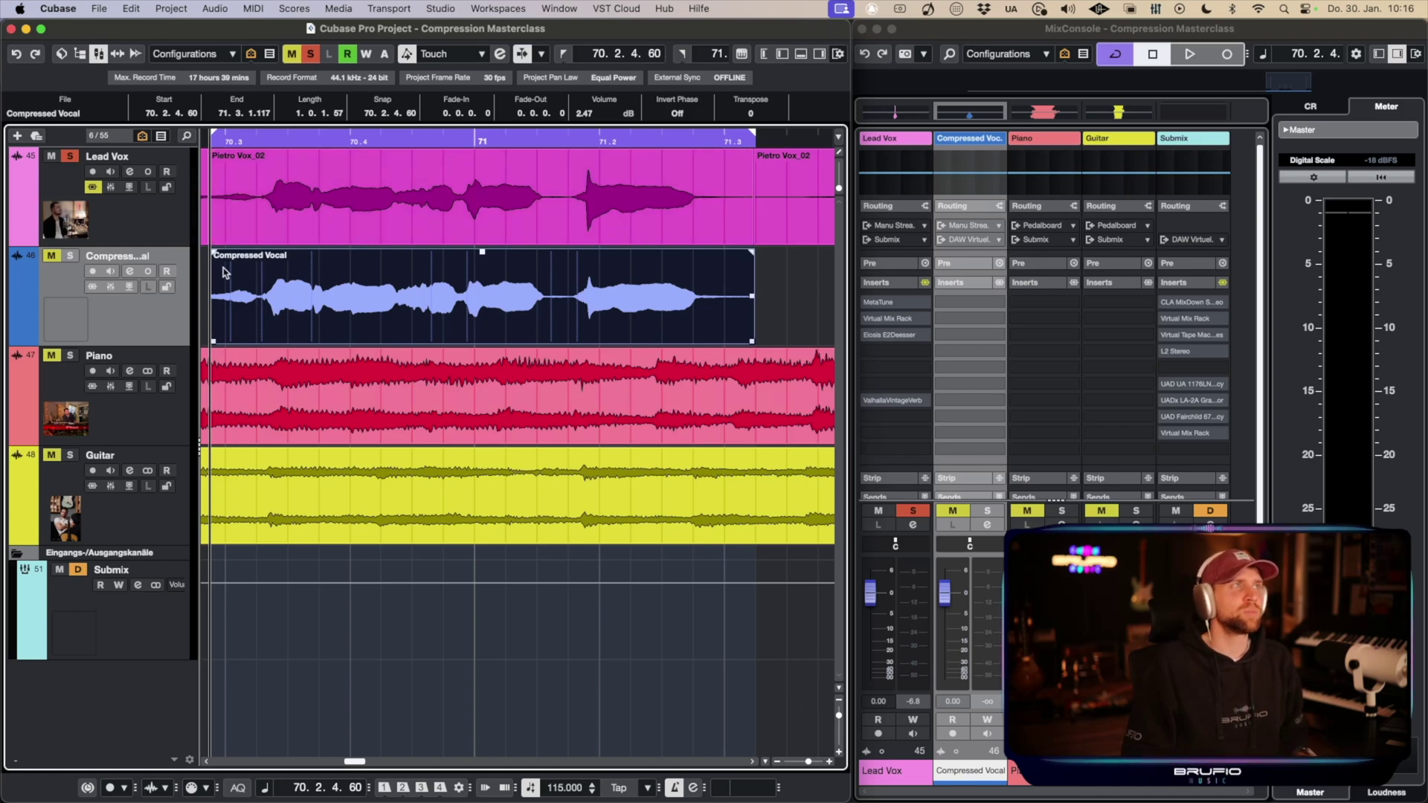
key(space)
scroll(305, 246, left, 2)
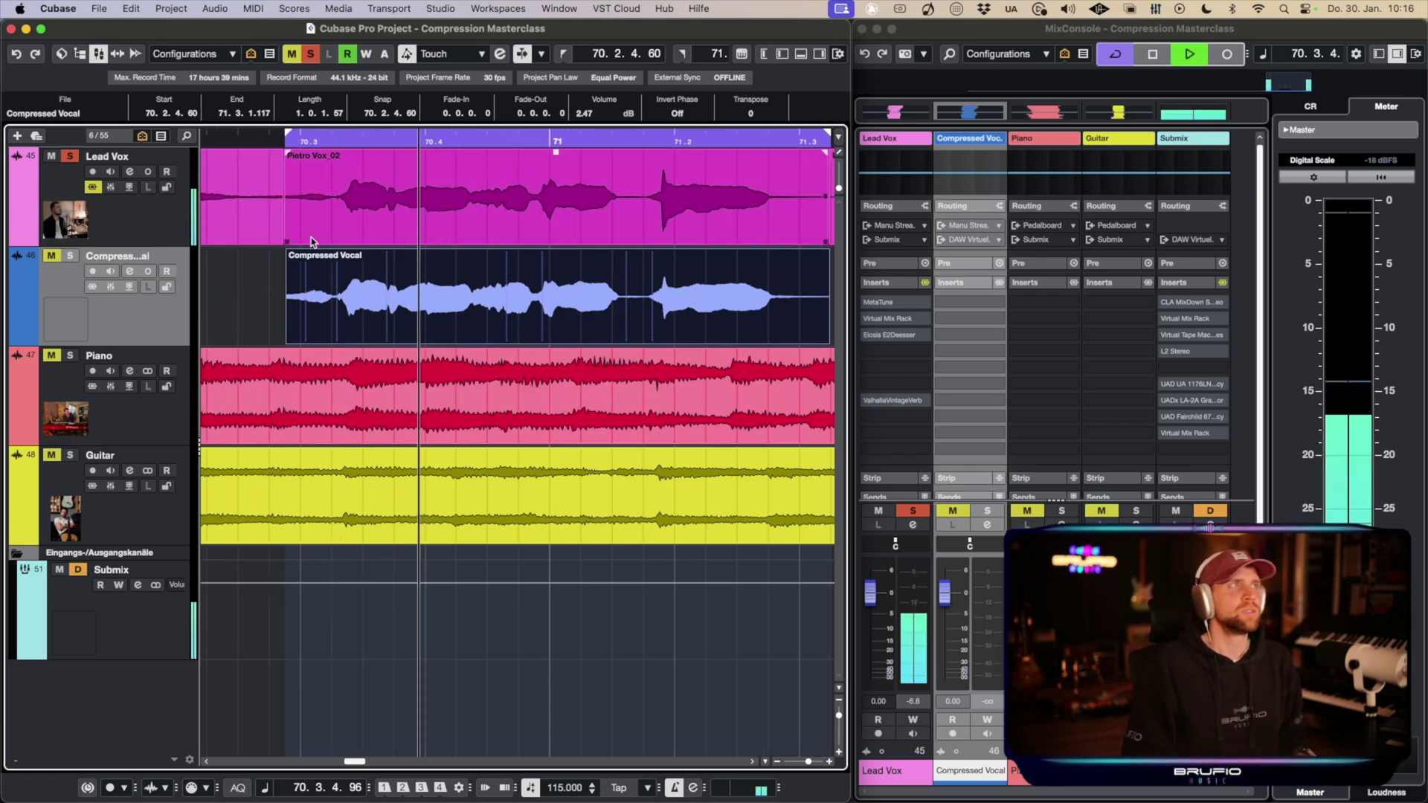
scroll(310, 241, right, 2)
key(space)
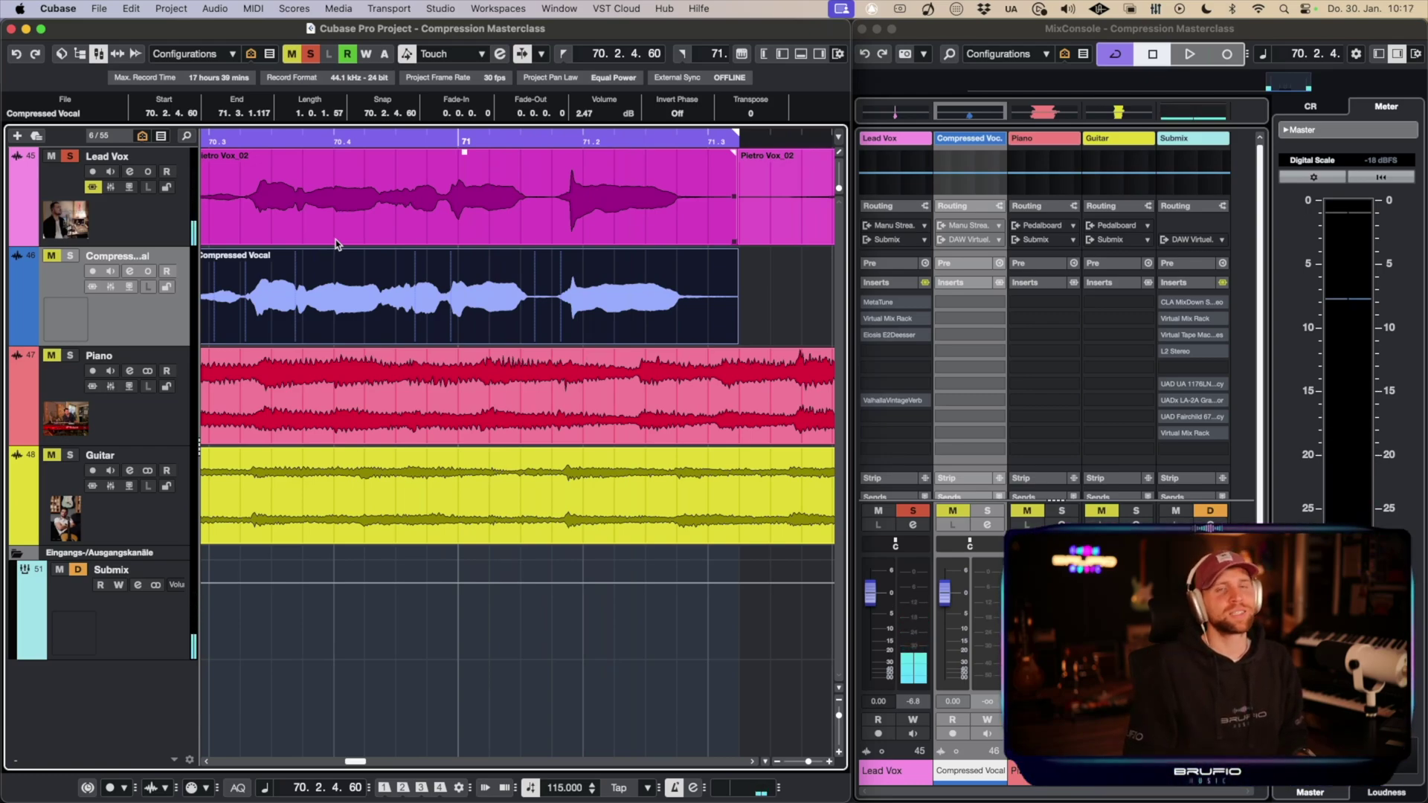
scroll(336, 244, left, 2)
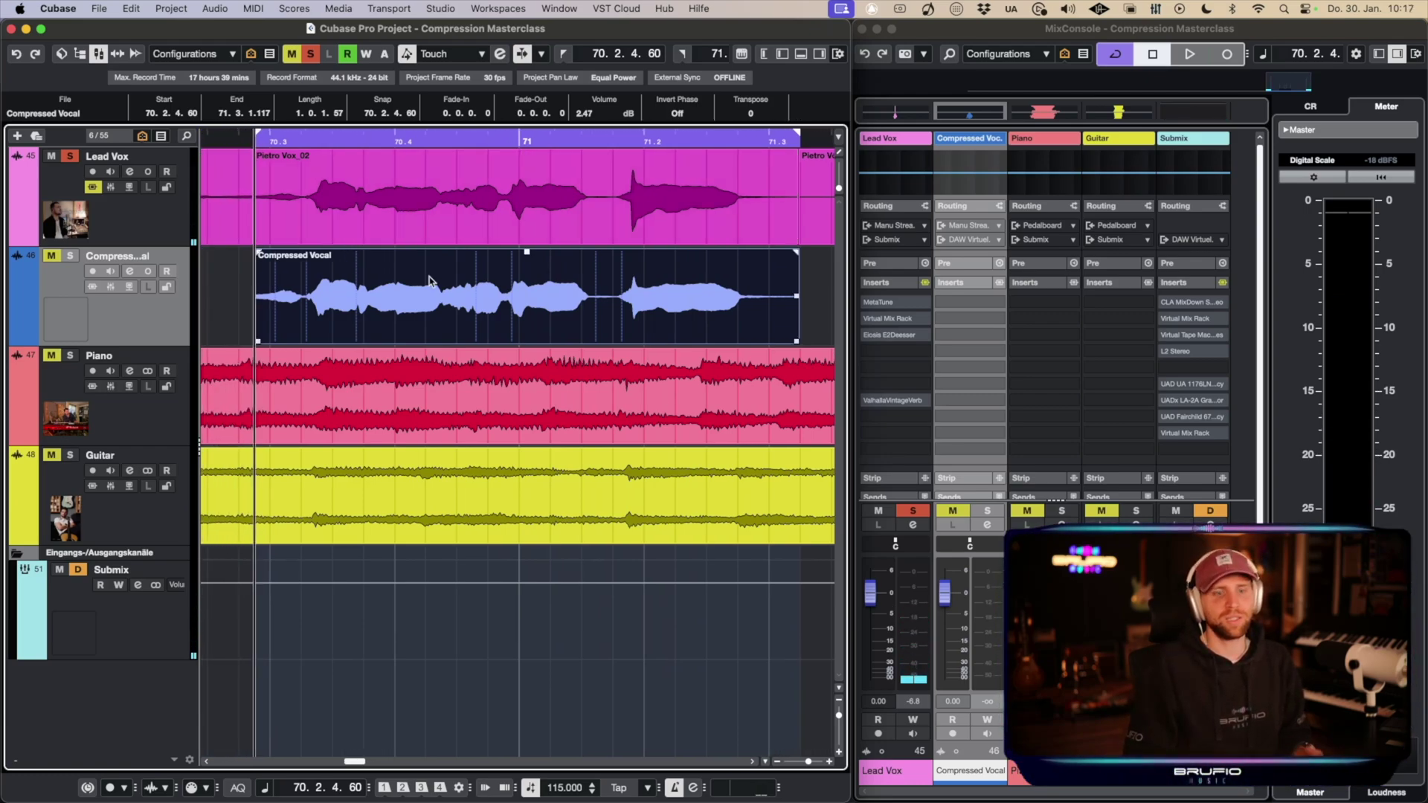
click(619, 171)
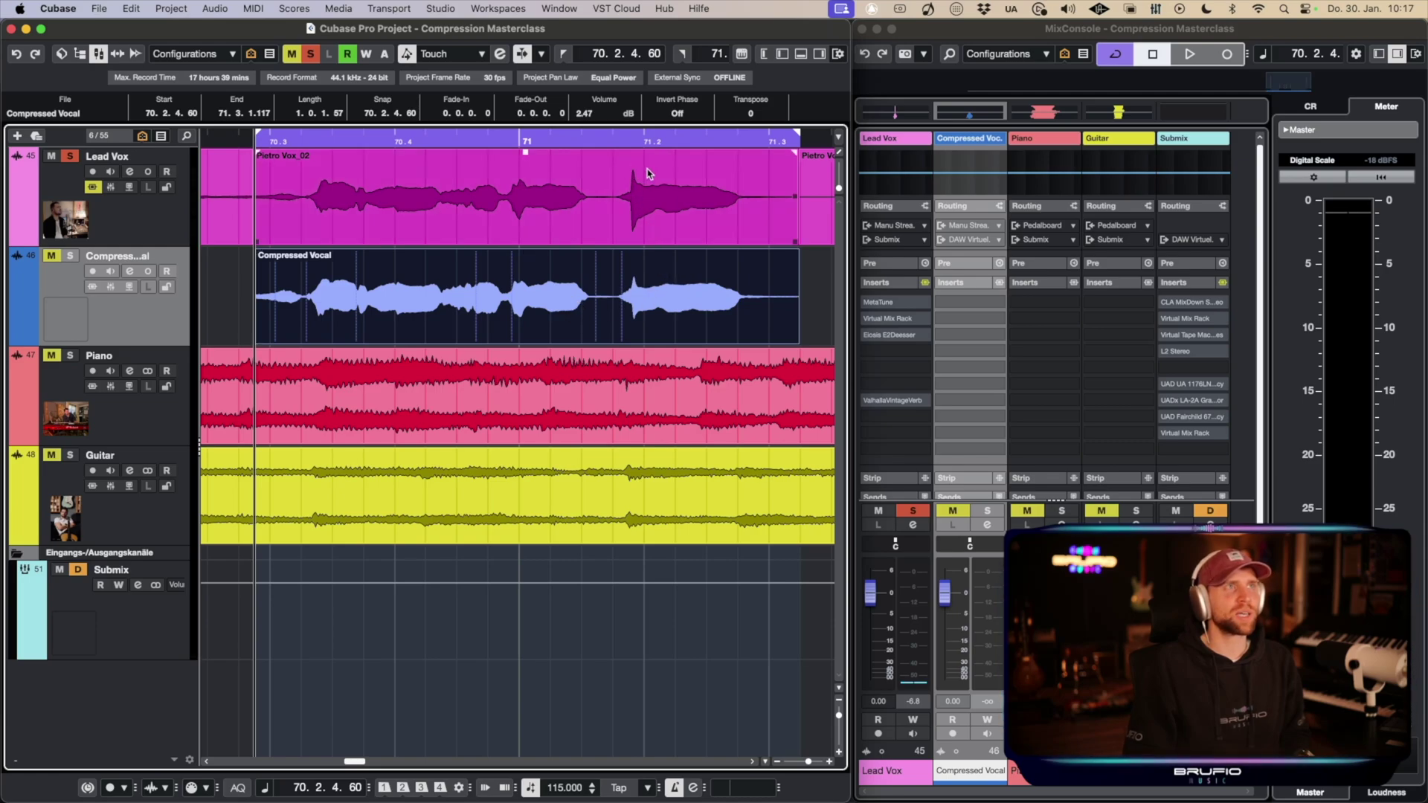
key(space)
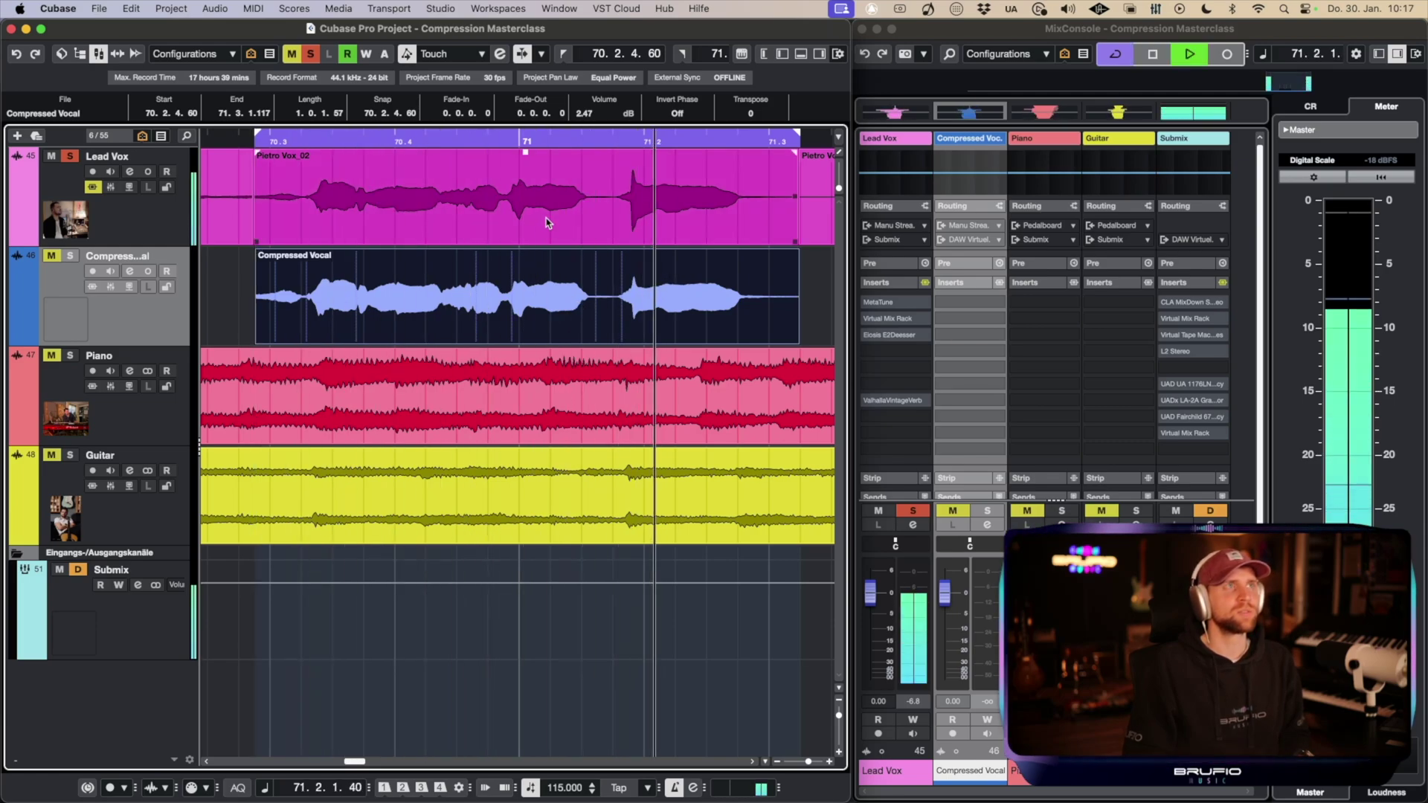
key(space)
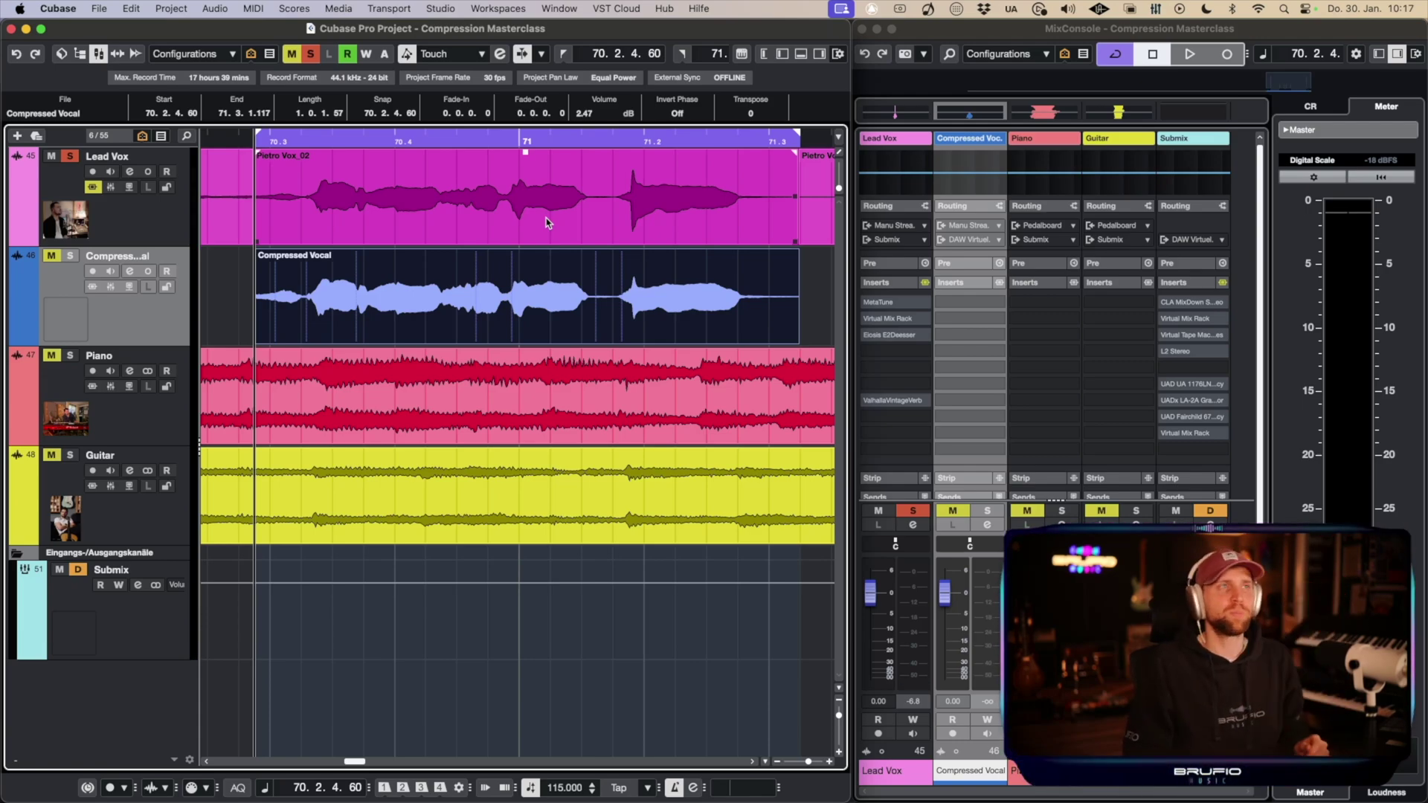
Step: Add a fade-in of 0.0.0.118 to the Compressed Vocal event and audition it soloed in the loop
click(333, 298)
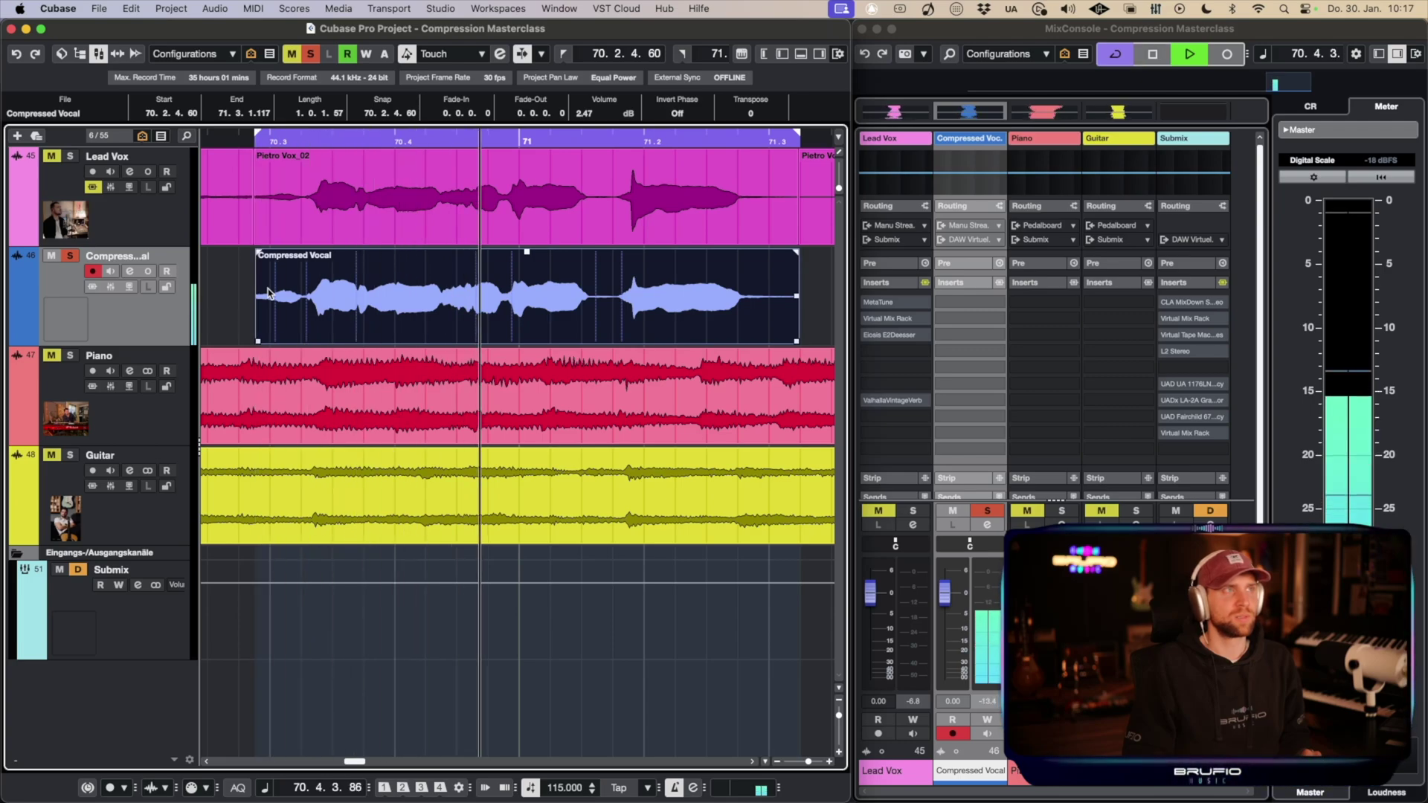
key(space)
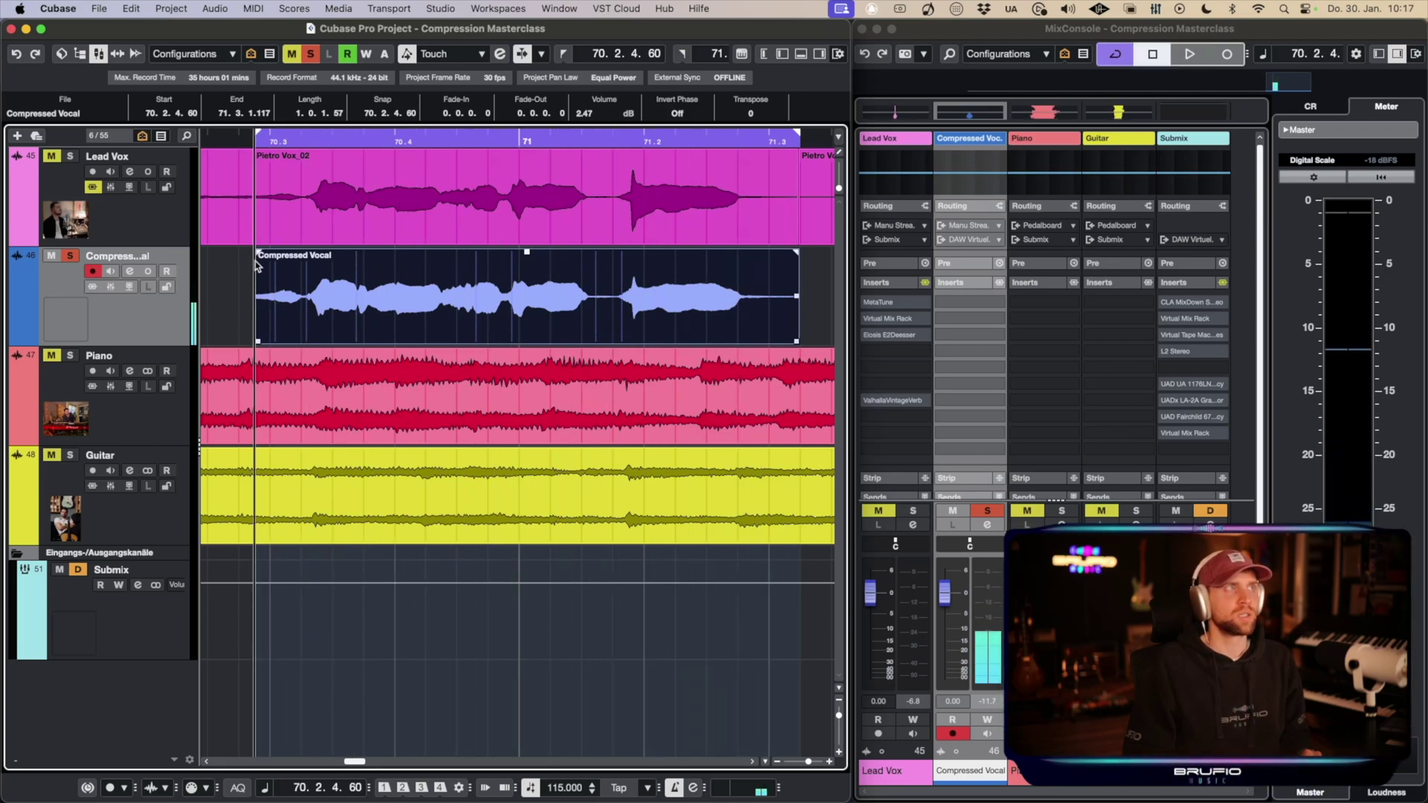
drag(259, 252, 320, 253)
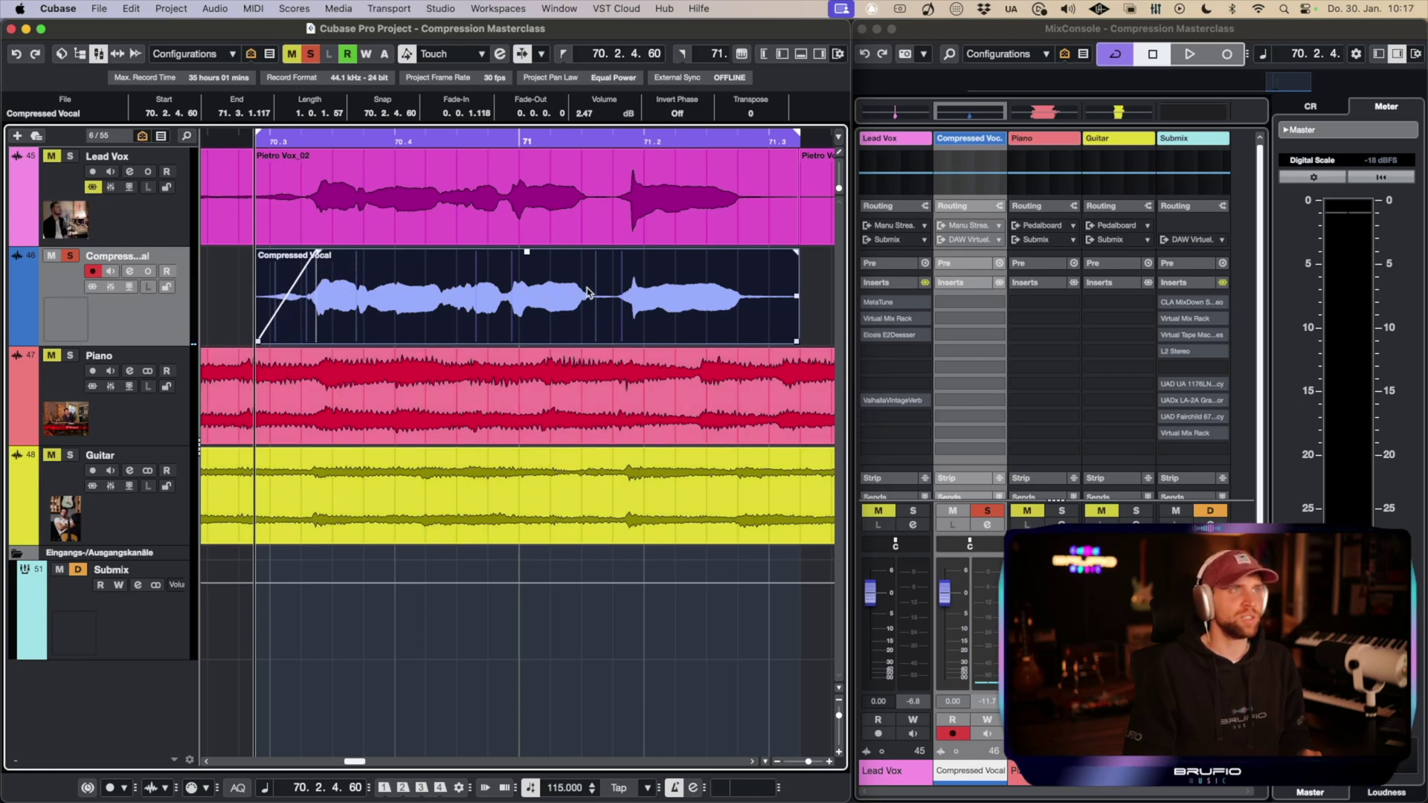
key(space)
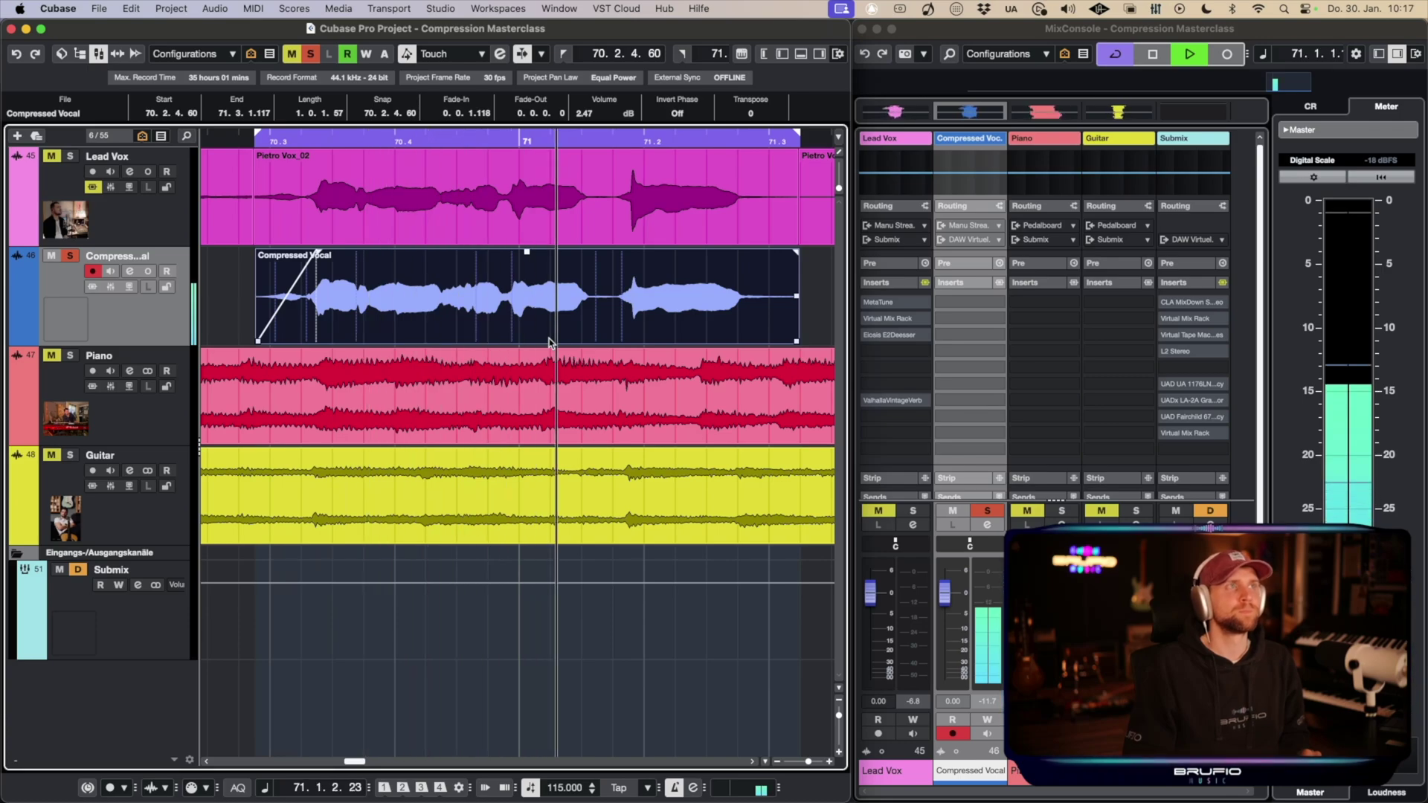
key(space)
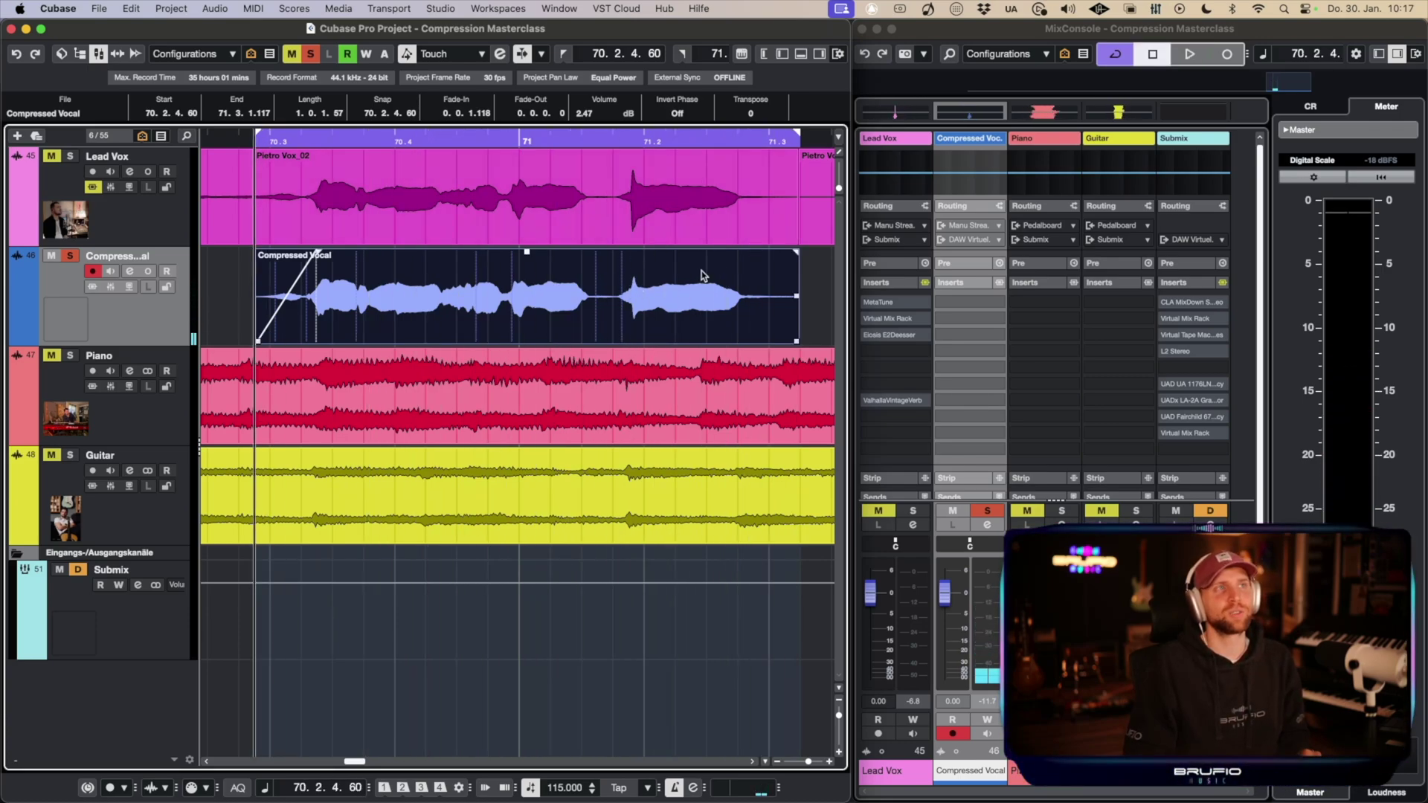
Step: Switch the solo from Compressed Vocal back to Lead Vox and play the looped phrase again
click(67, 256)
click(70, 156)
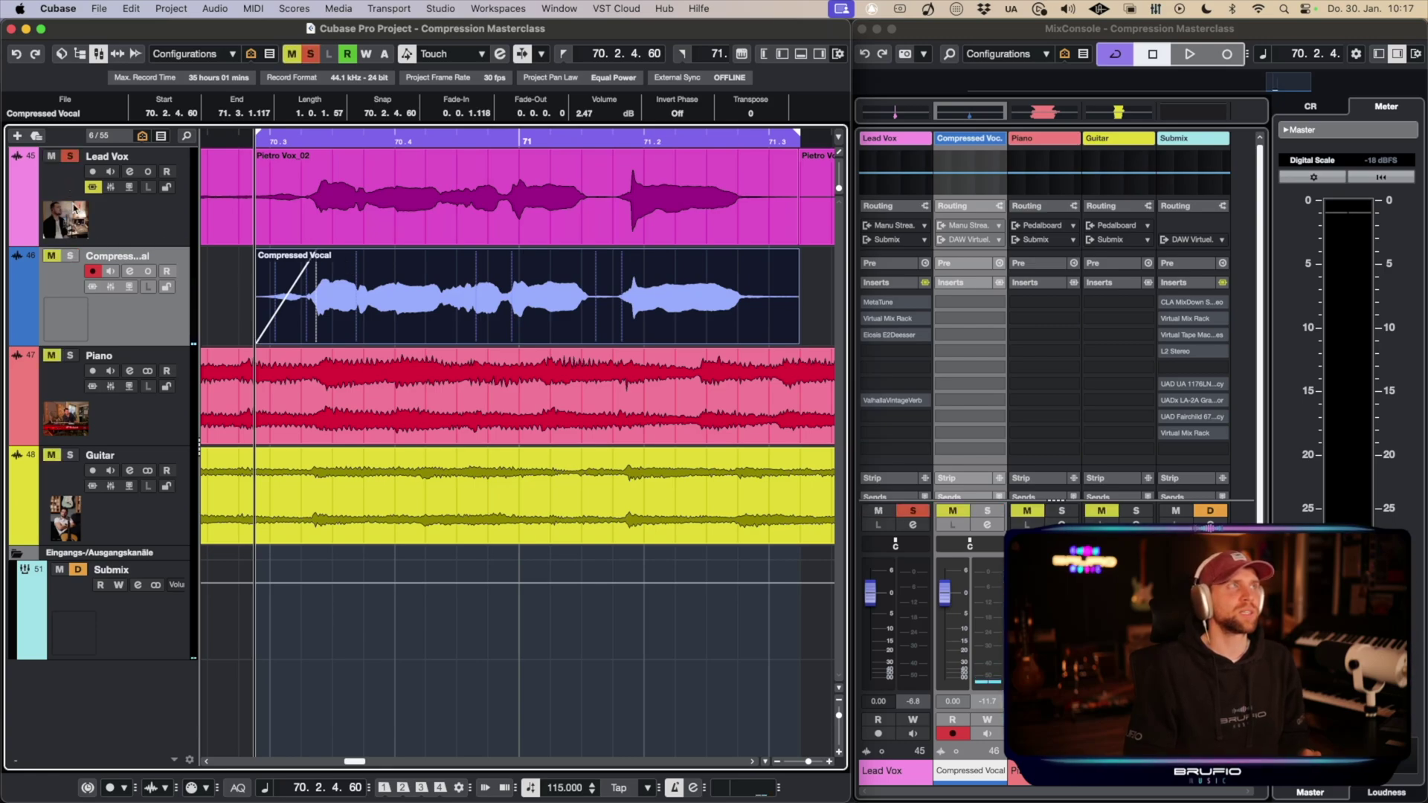
key(space)
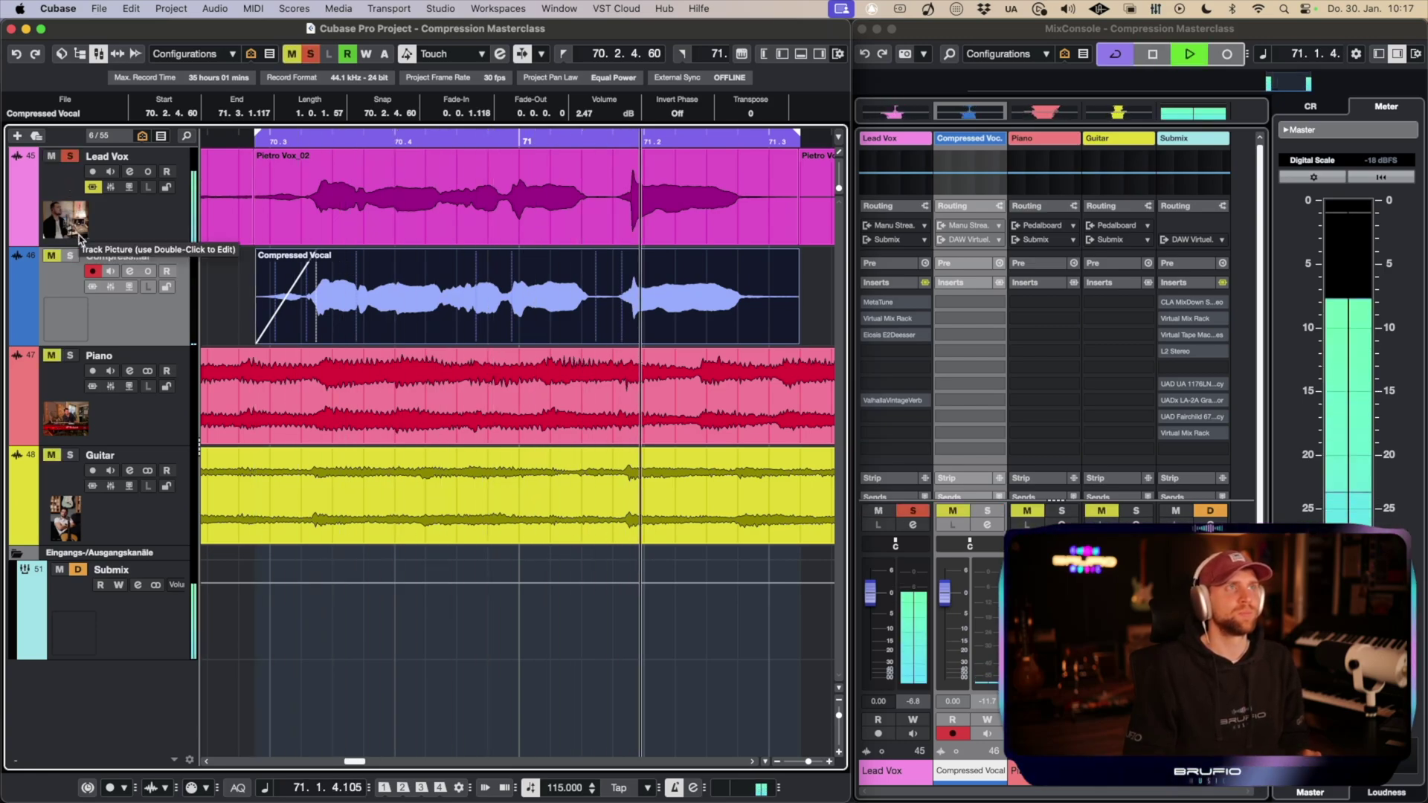
key(space)
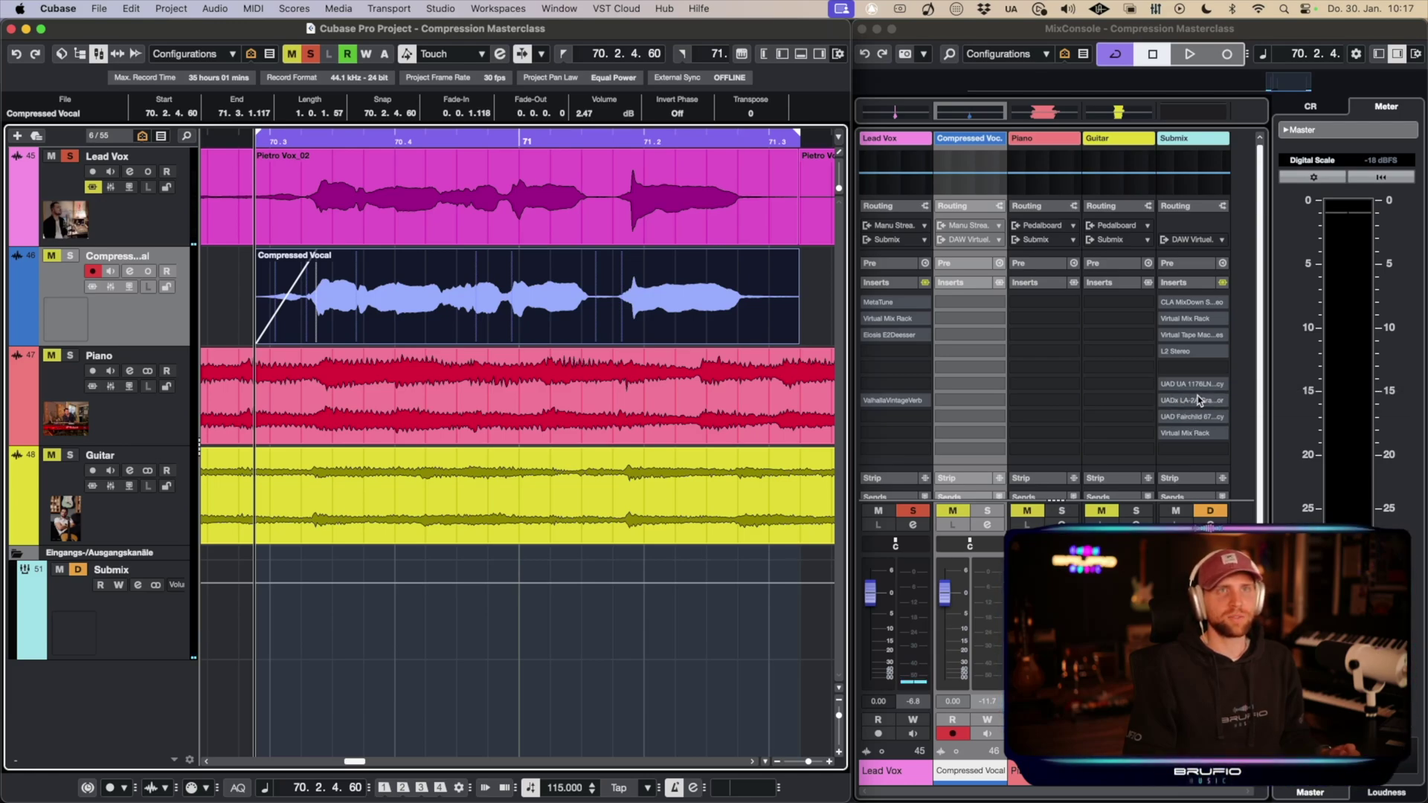
Step: Inspect the compressors in the Submix's Virtual Mix Rack, and open and activate its UAD UA 1176LN Legacy insert
click(1197, 439)
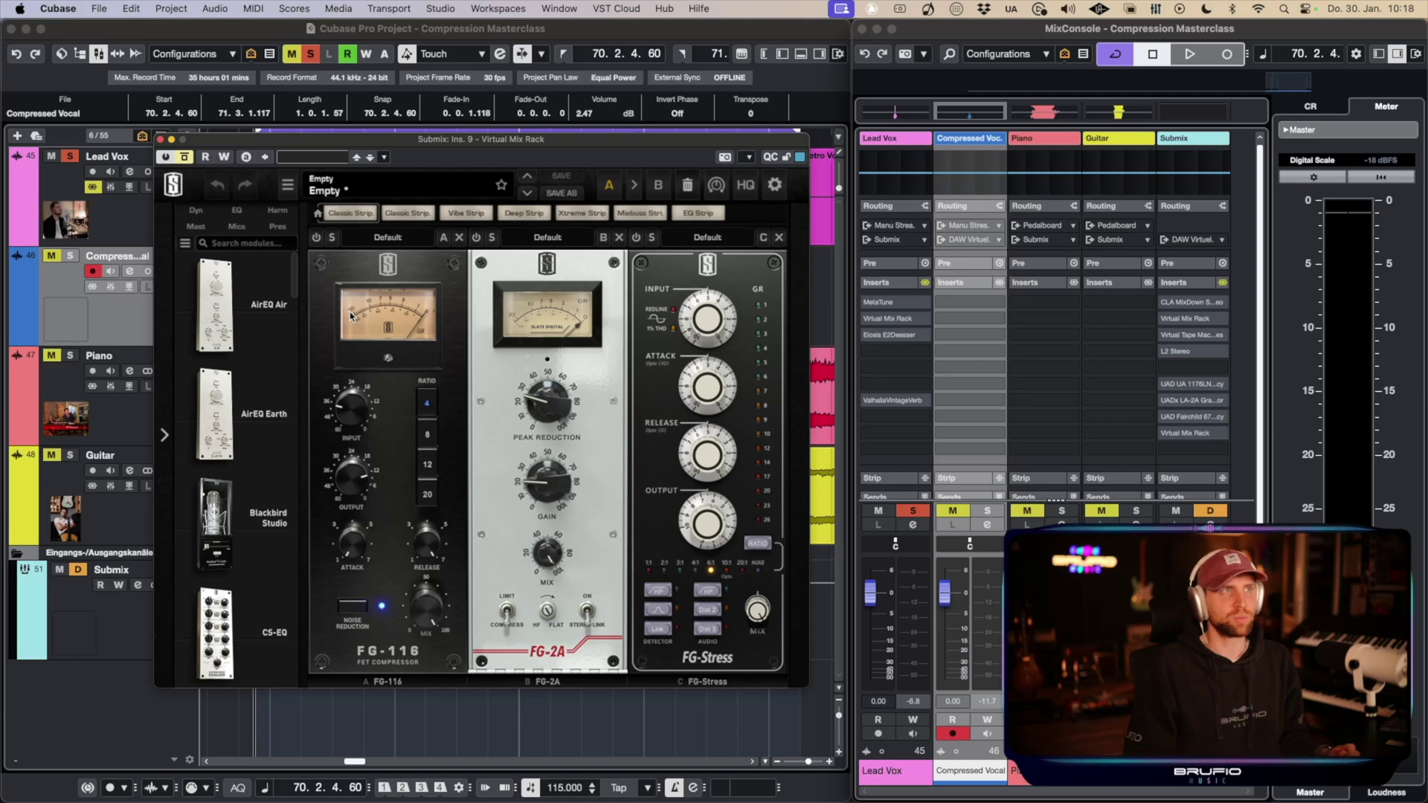
click(160, 139)
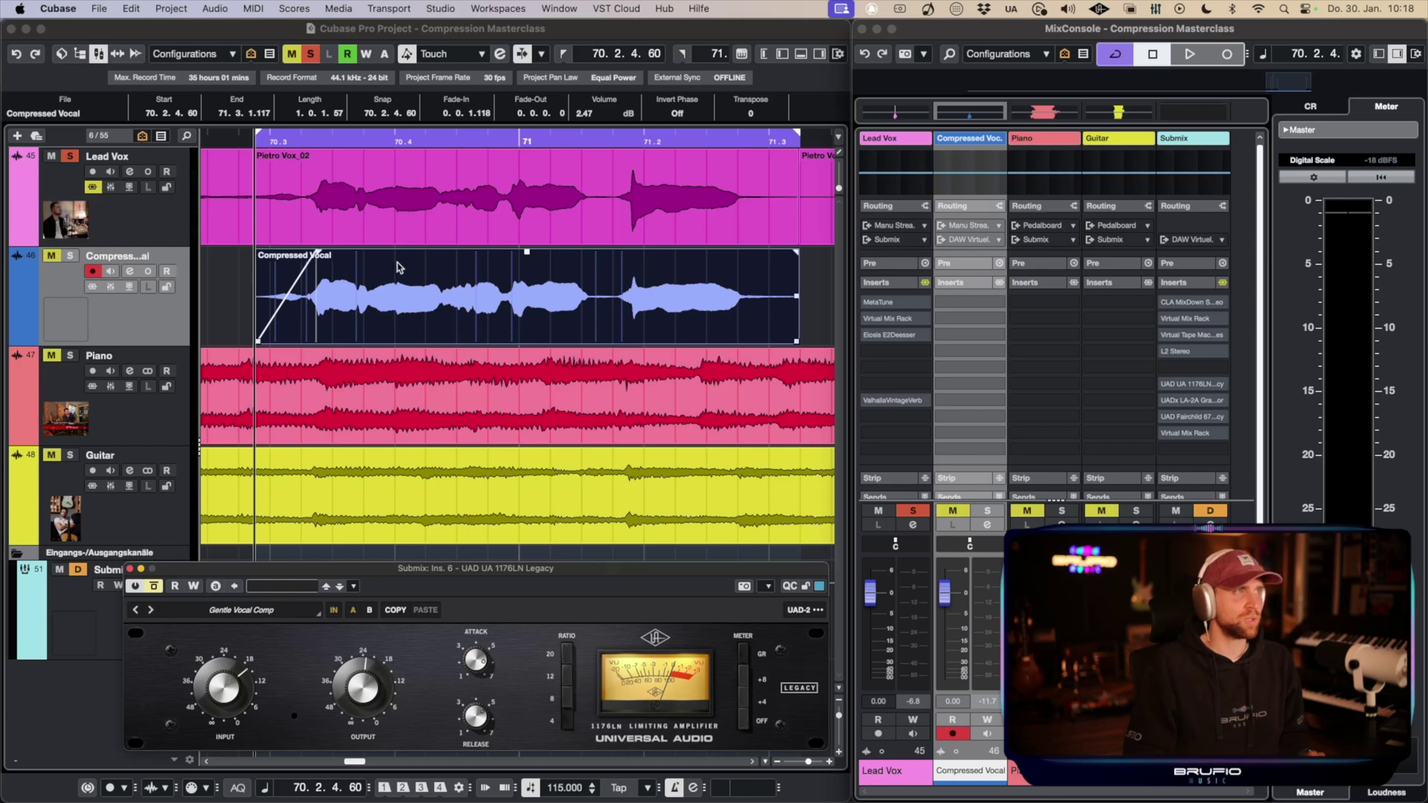
click(285, 429)
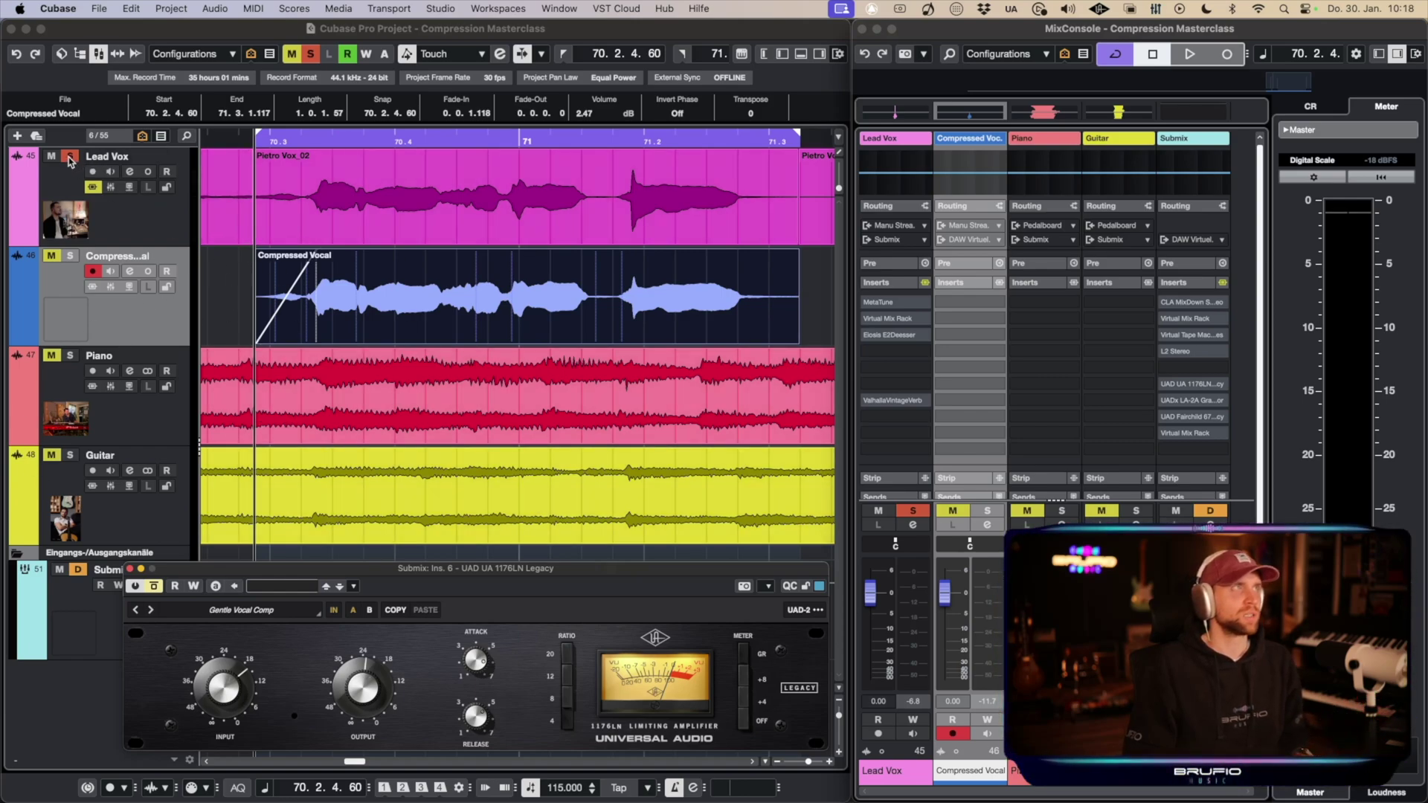
click(156, 589)
drag(218, 566, 219, 554)
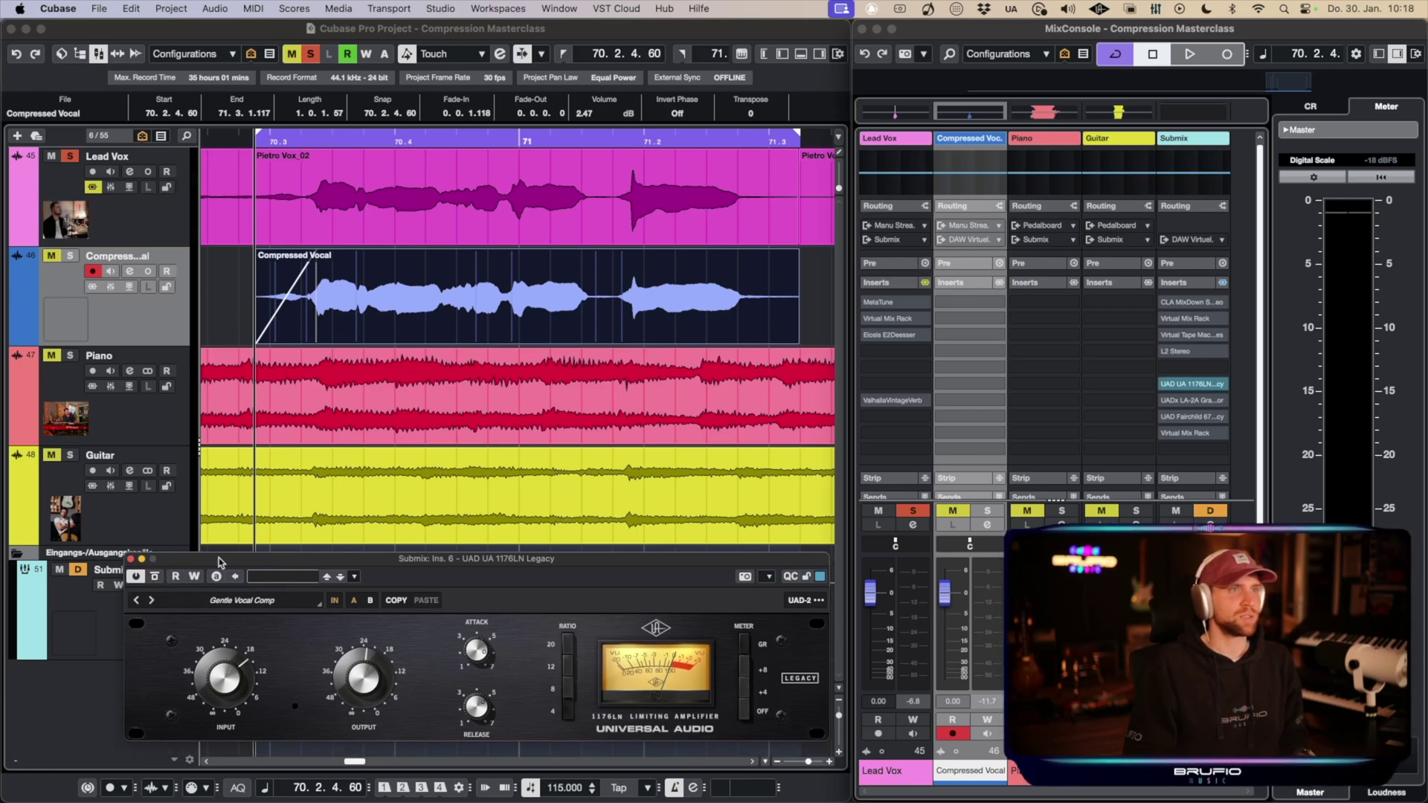
Step: Play the looped Lead Vox phrase and adjust the 1176LN's levels, driving Input to about 12 with Output at about 36
key(space)
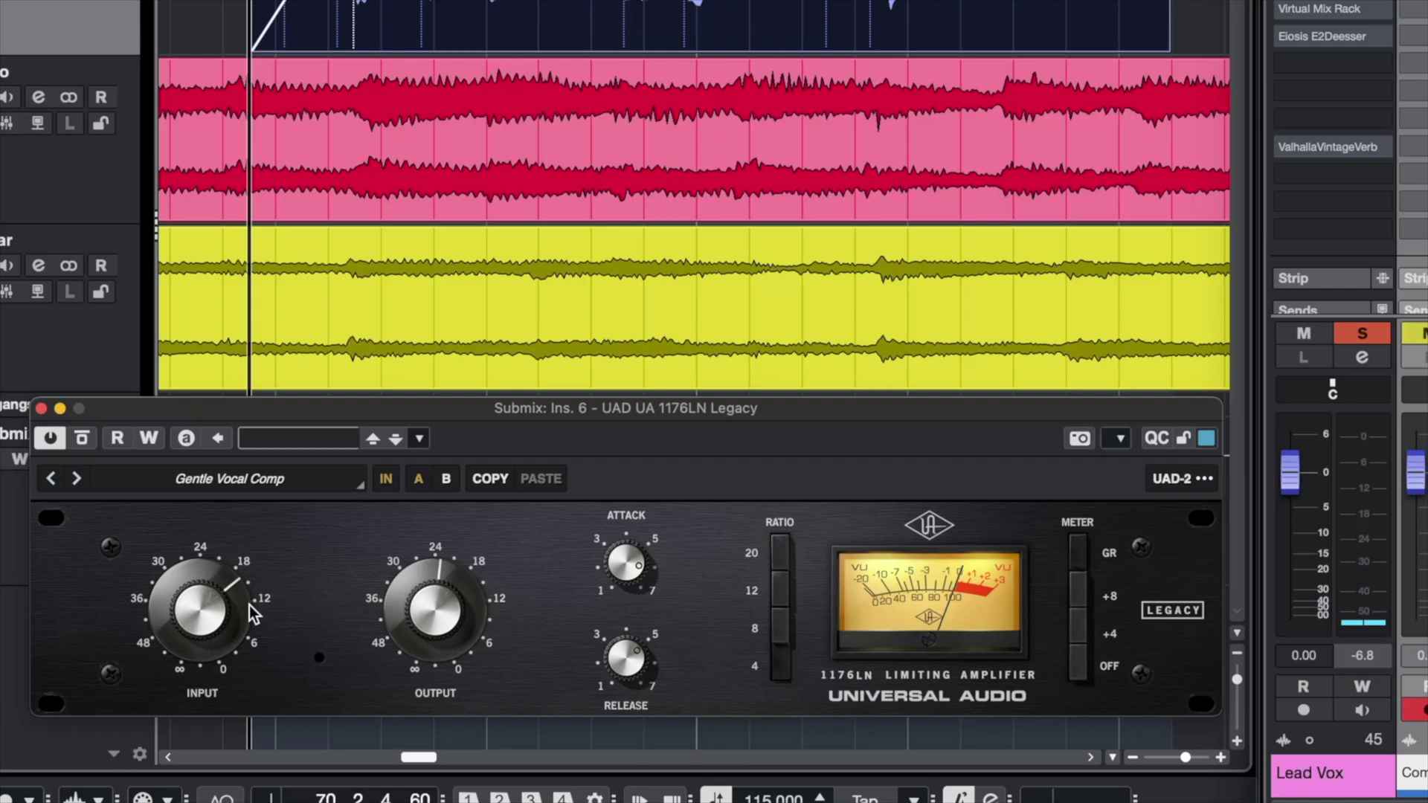
drag(251, 606, 252, 647)
drag(439, 602, 439, 539)
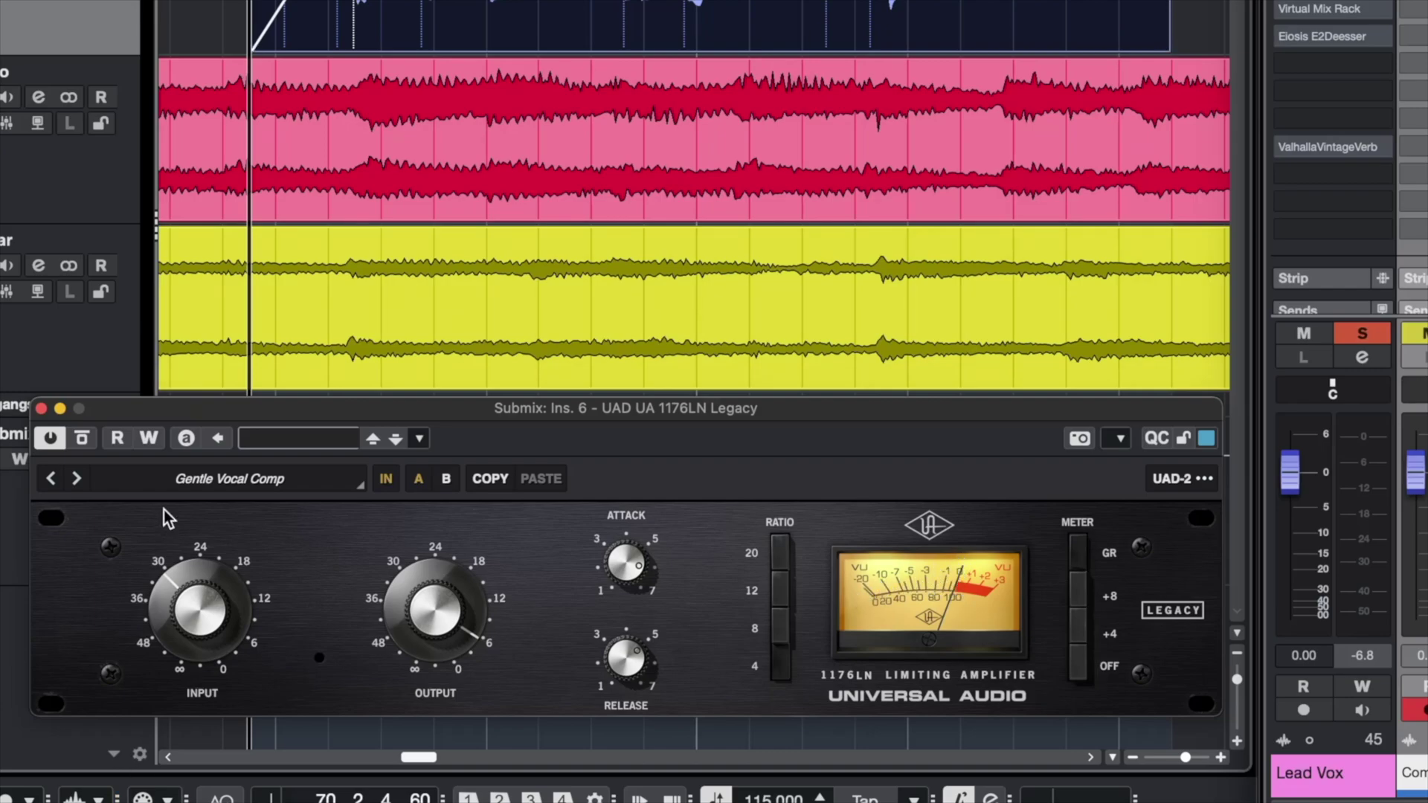
key(space)
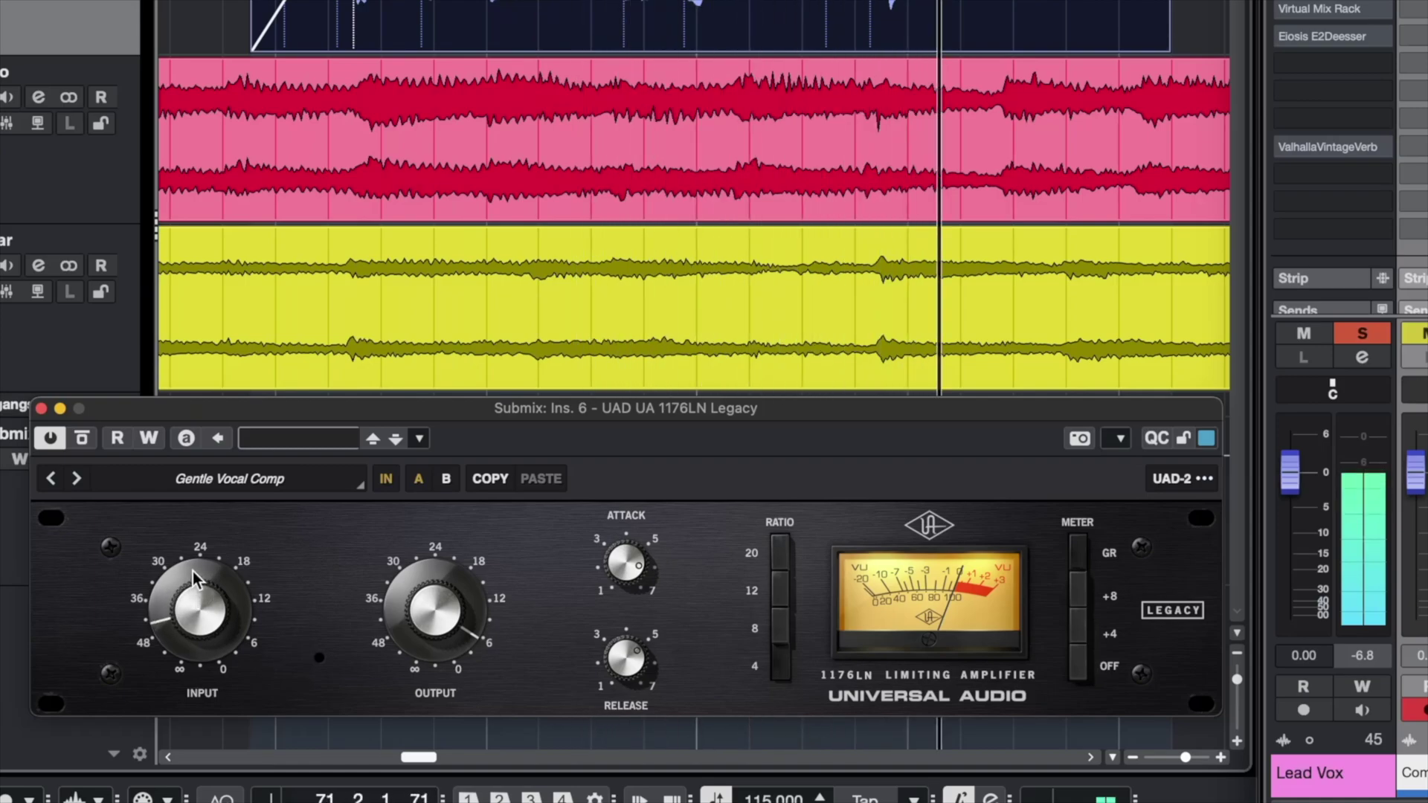
drag(195, 569, 187, 530)
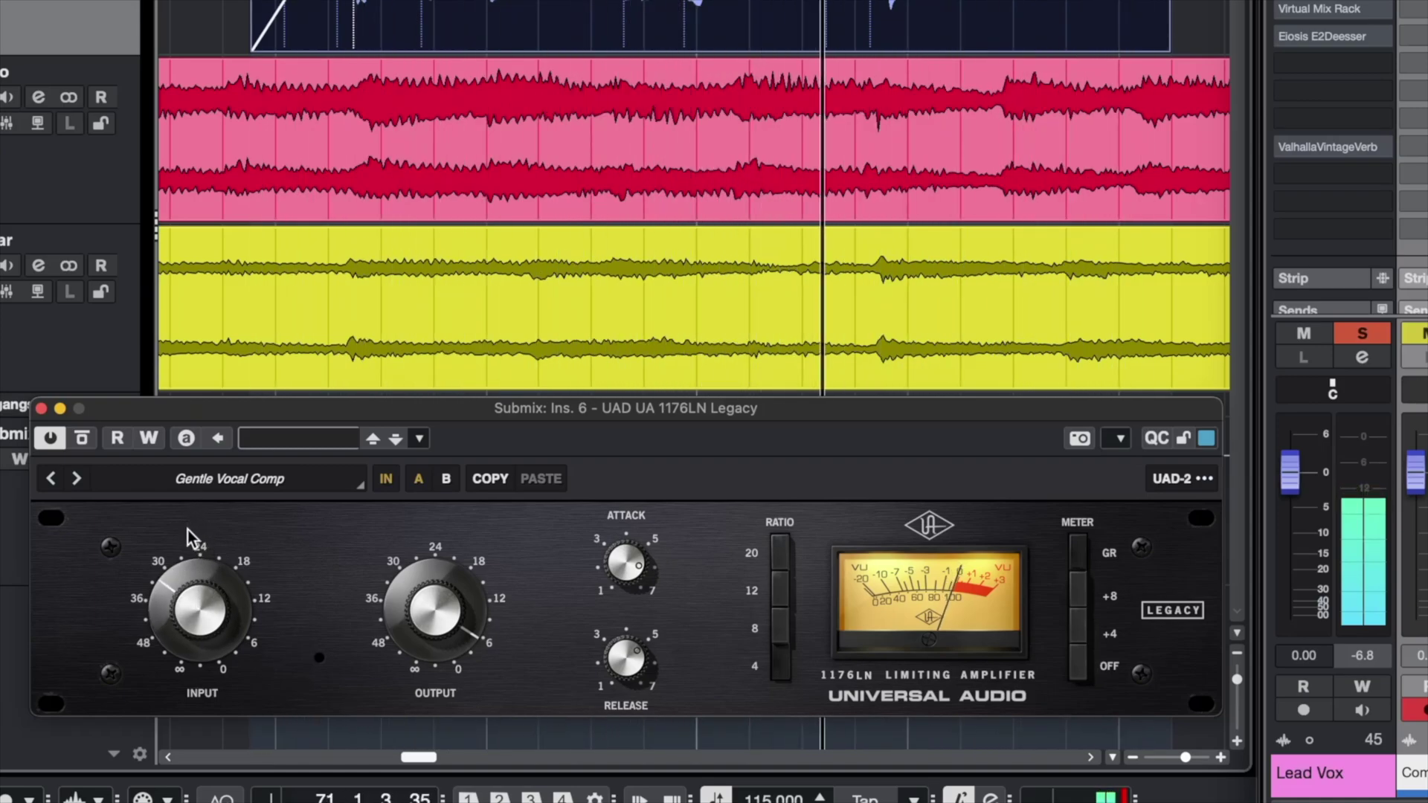
drag(427, 603, 384, 627)
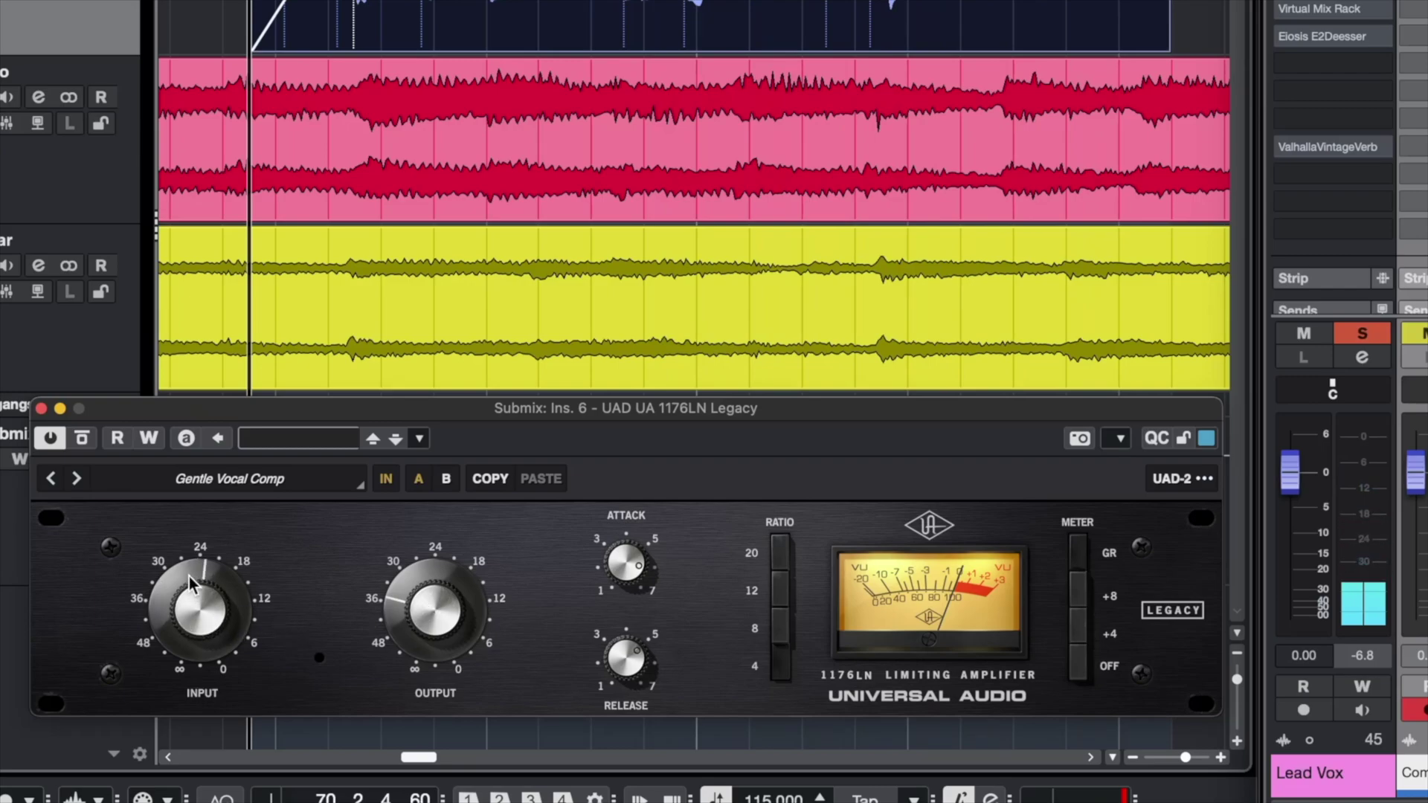
drag(190, 569, 228, 555)
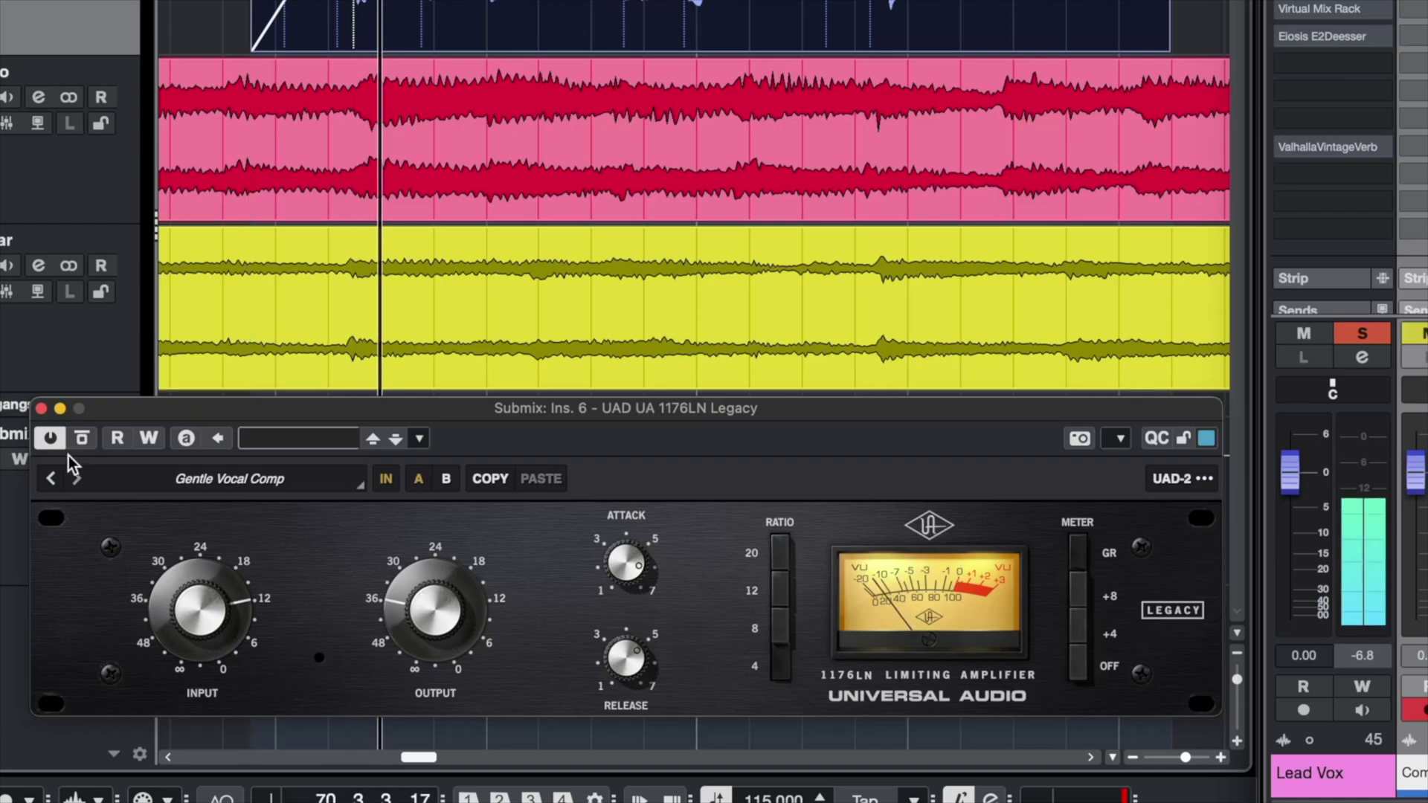
Step: Compare the vocal with the 1176LN bypassed and active while raising its Output to about 24 to match loudness
click(82, 439)
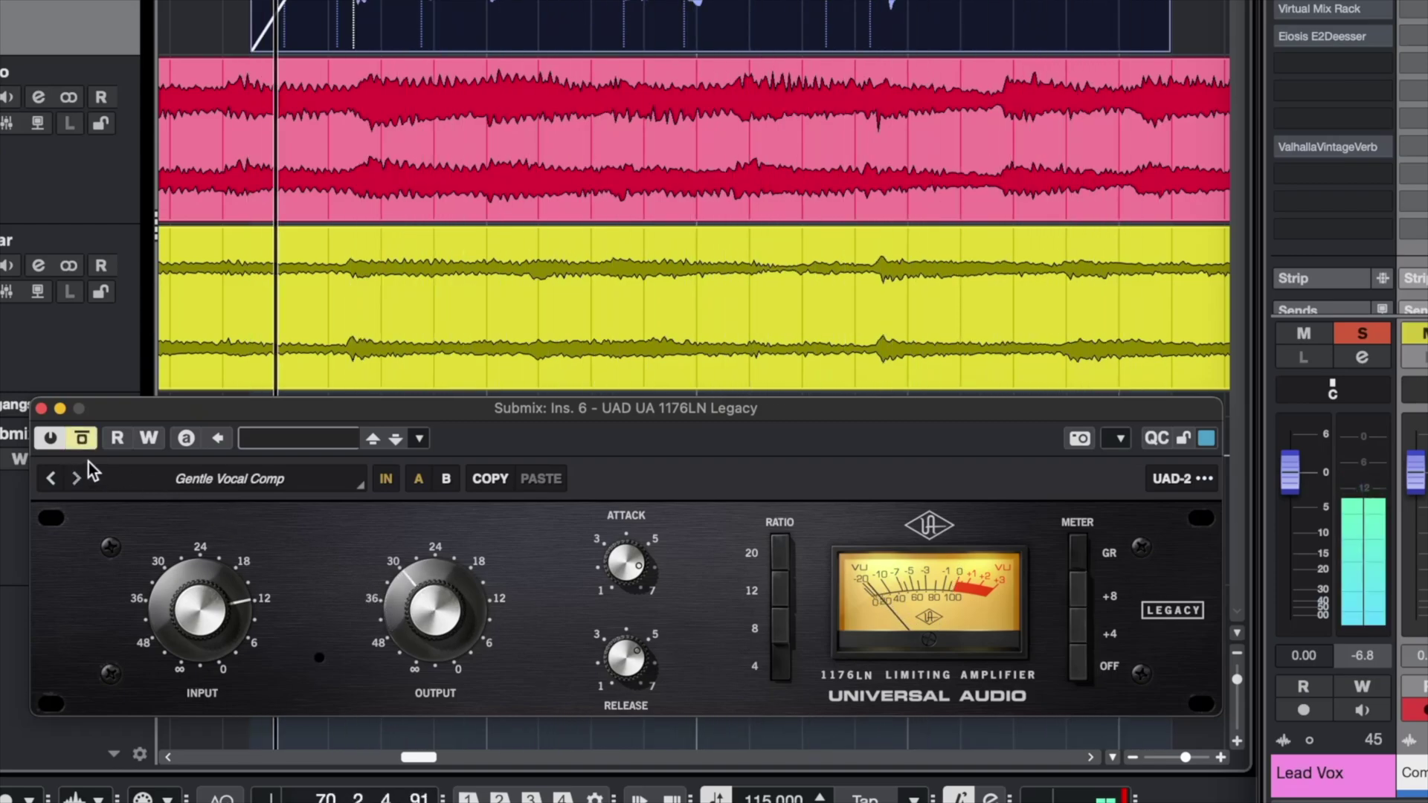
drag(435, 606, 434, 596)
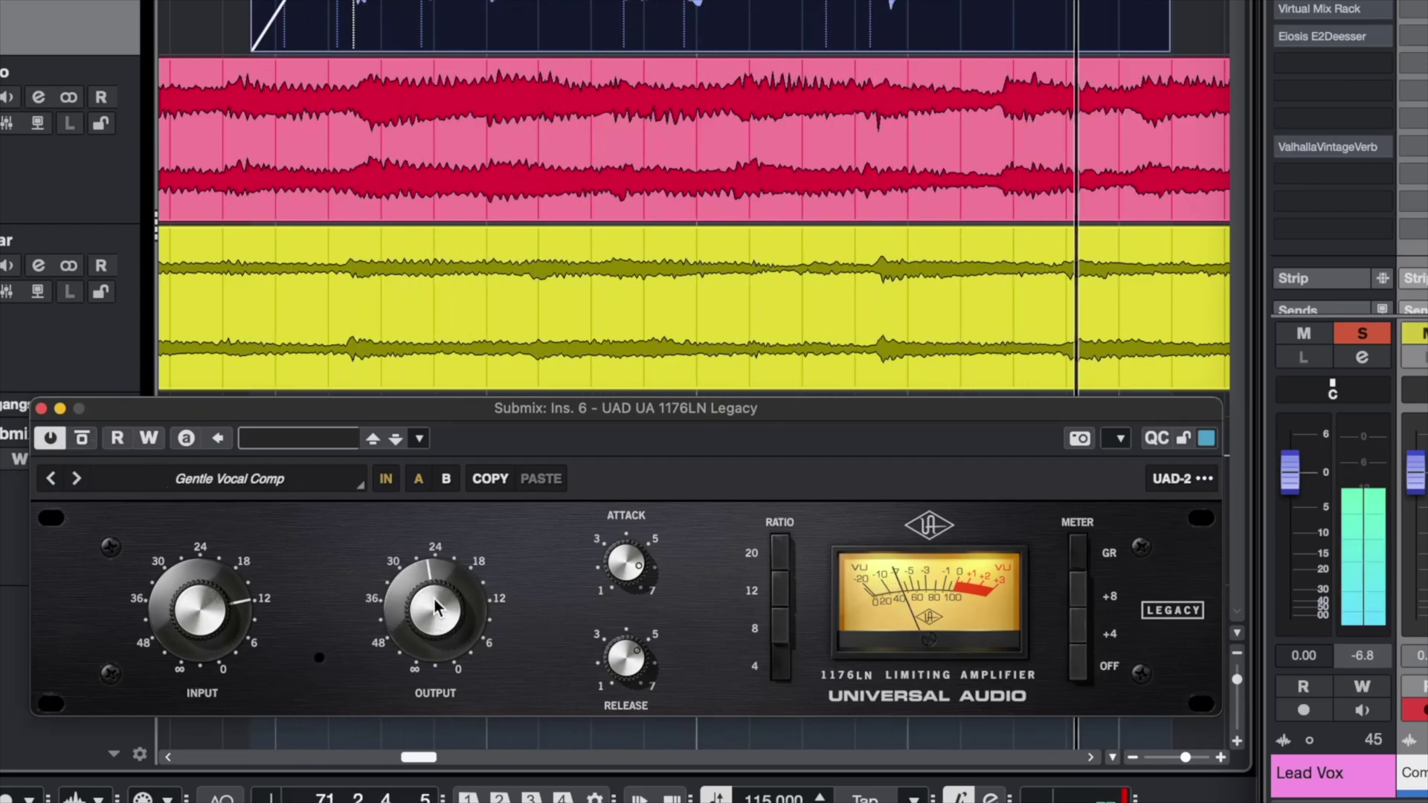
click(82, 438)
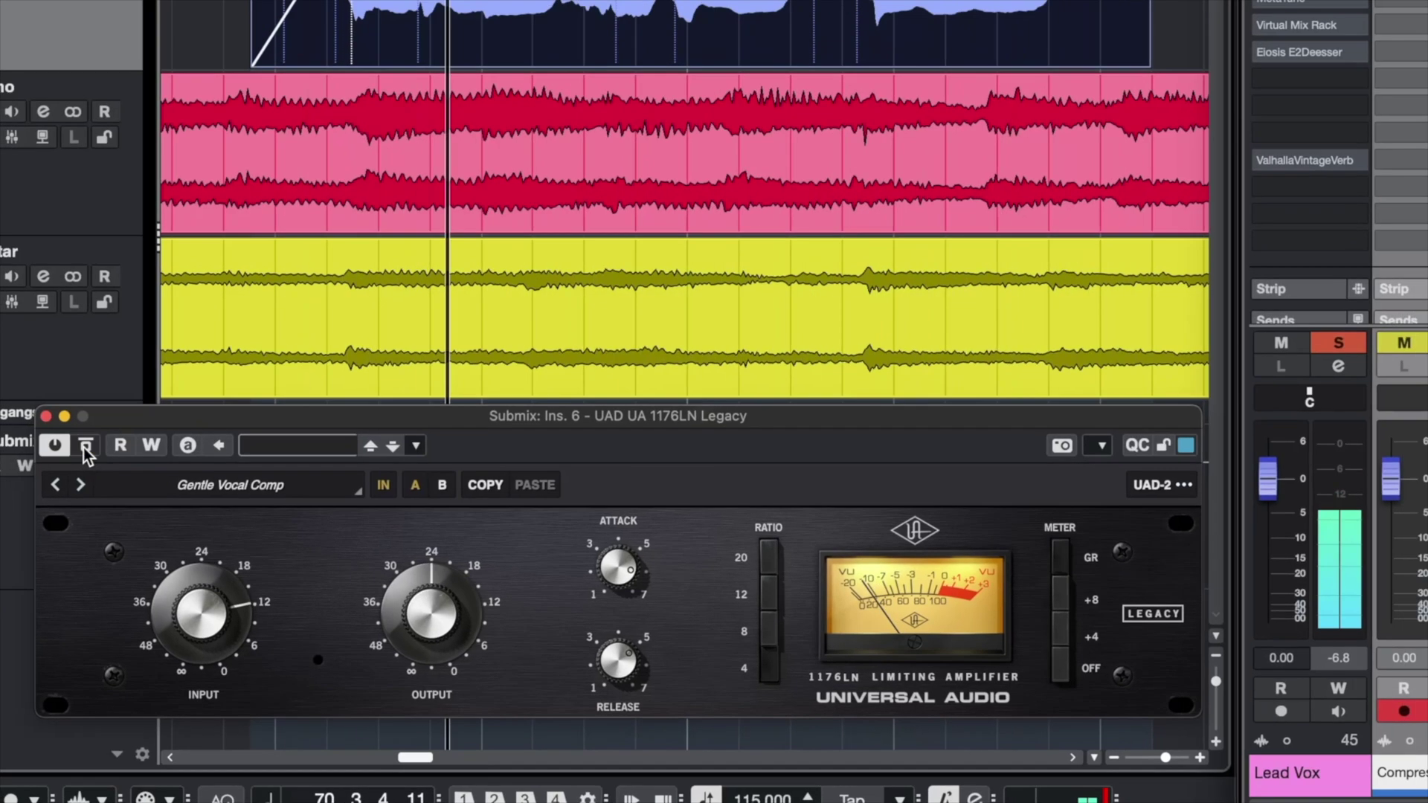
click(83, 440)
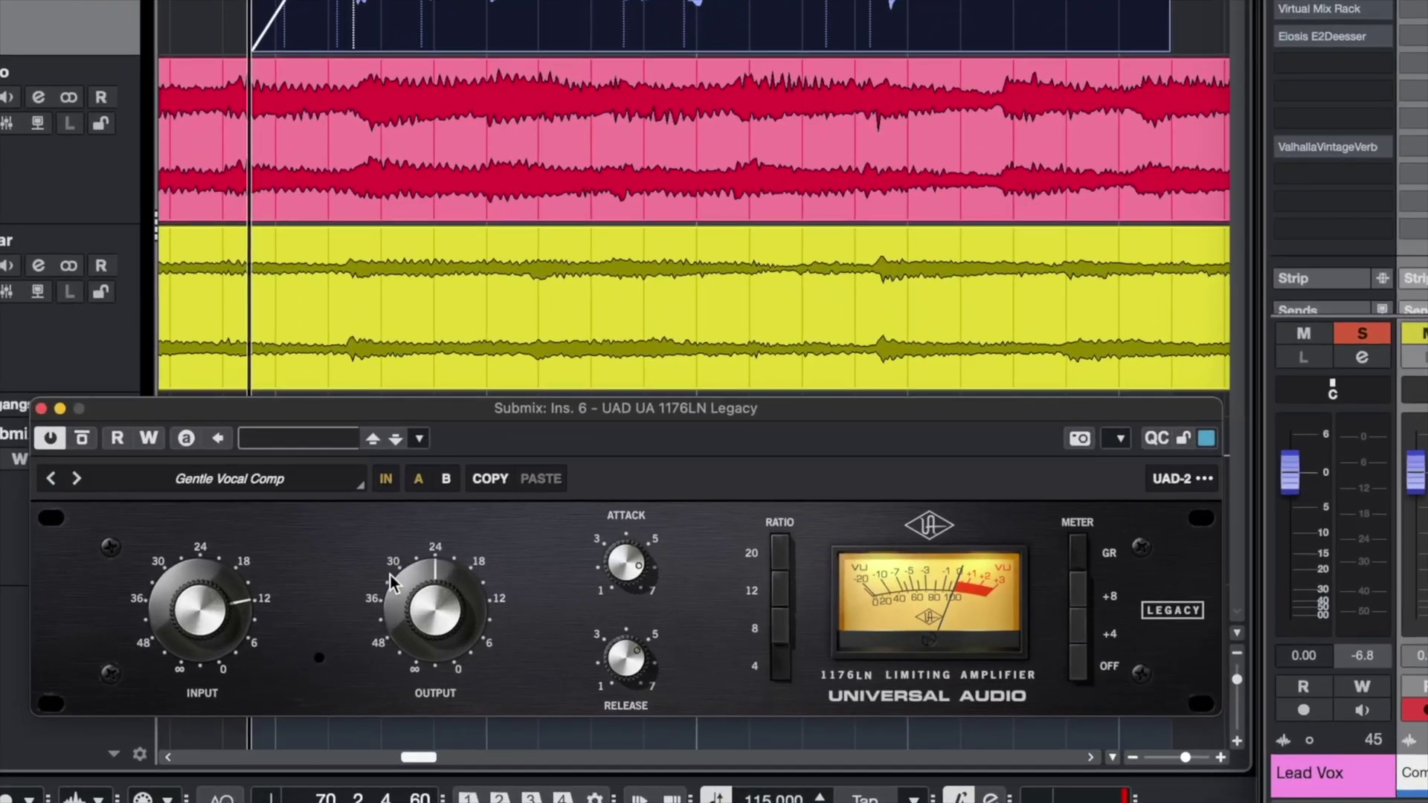
Step: Play the Lead Vox and rebalance the 1176LN, setting Input to about 21 and Output between 24 and 18
key(space)
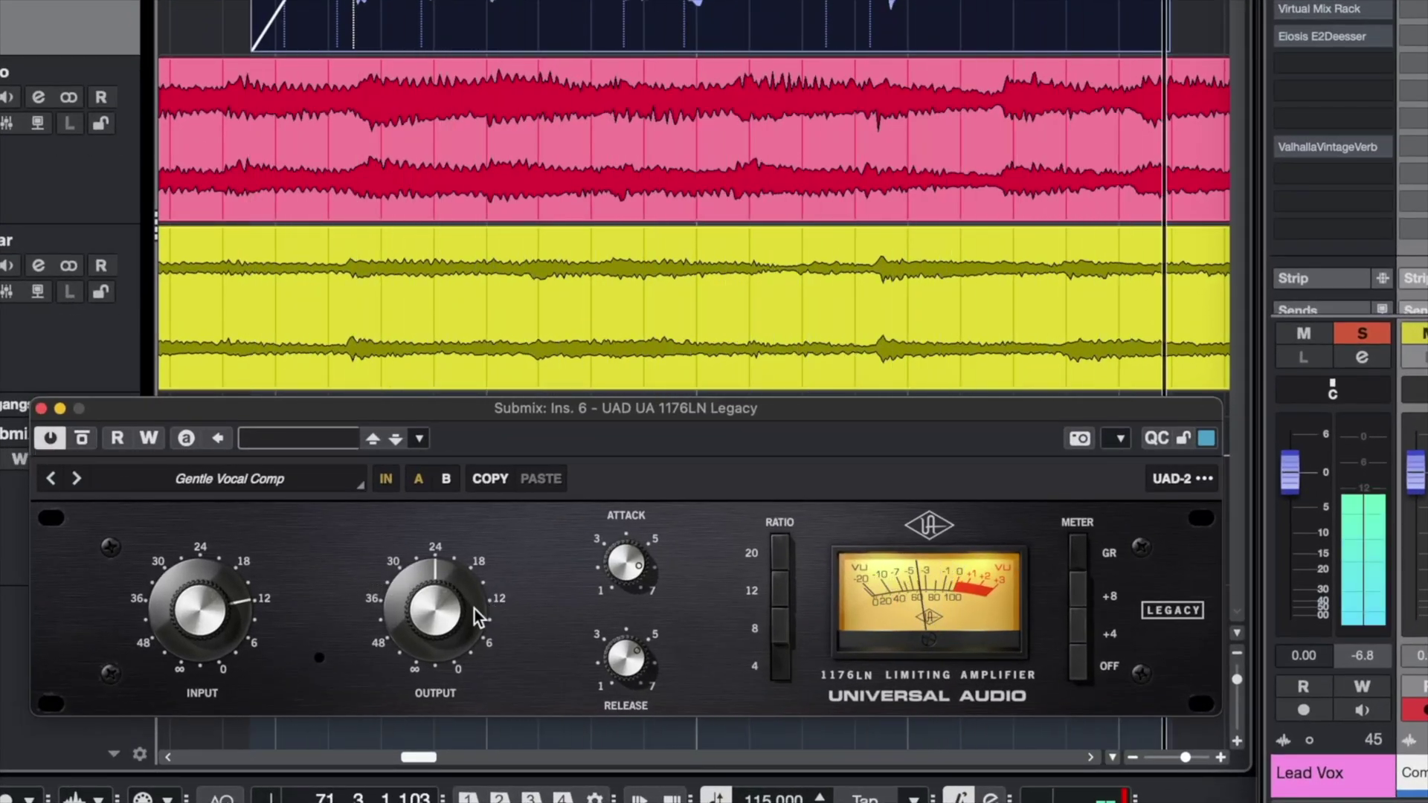
drag(266, 627, 266, 647)
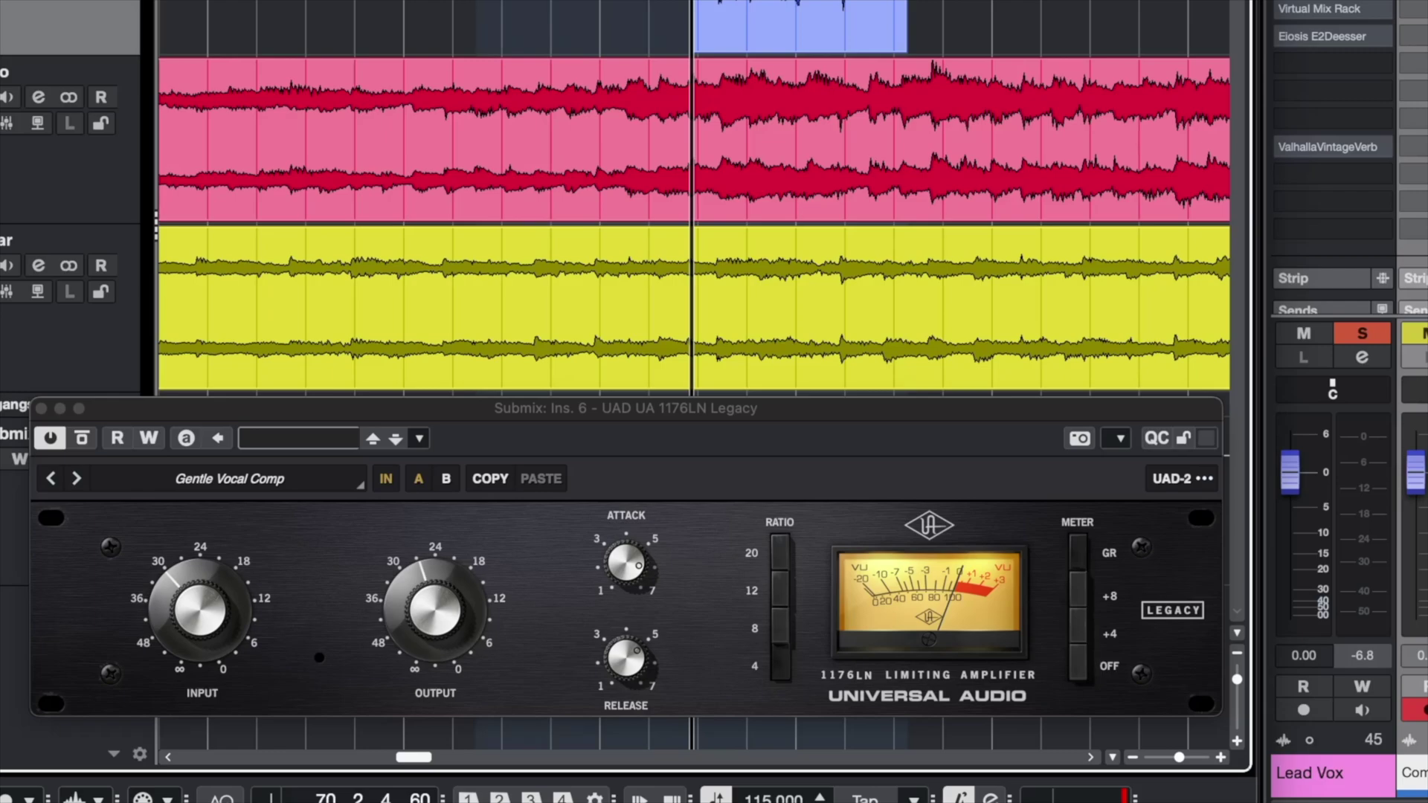
key(space)
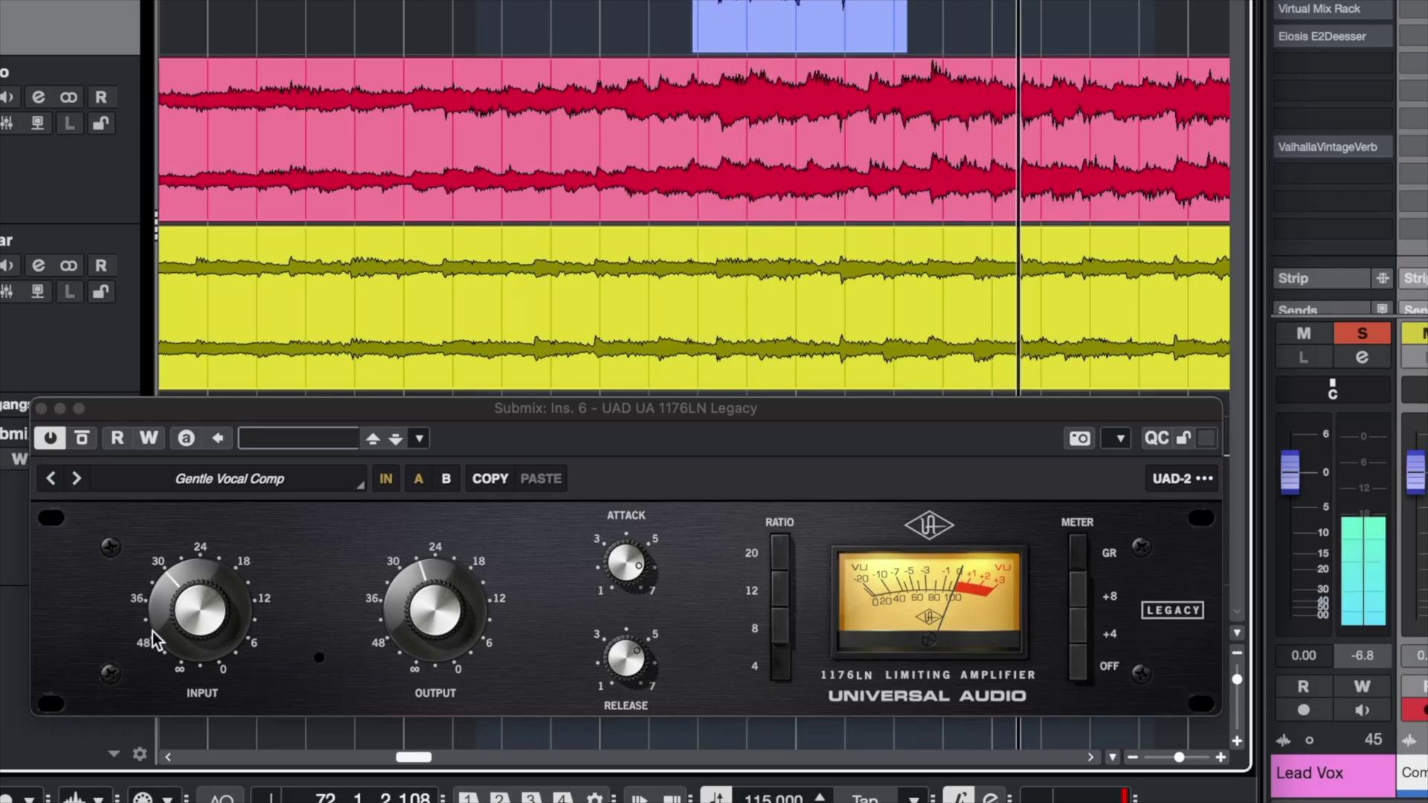
drag(153, 631, 182, 614)
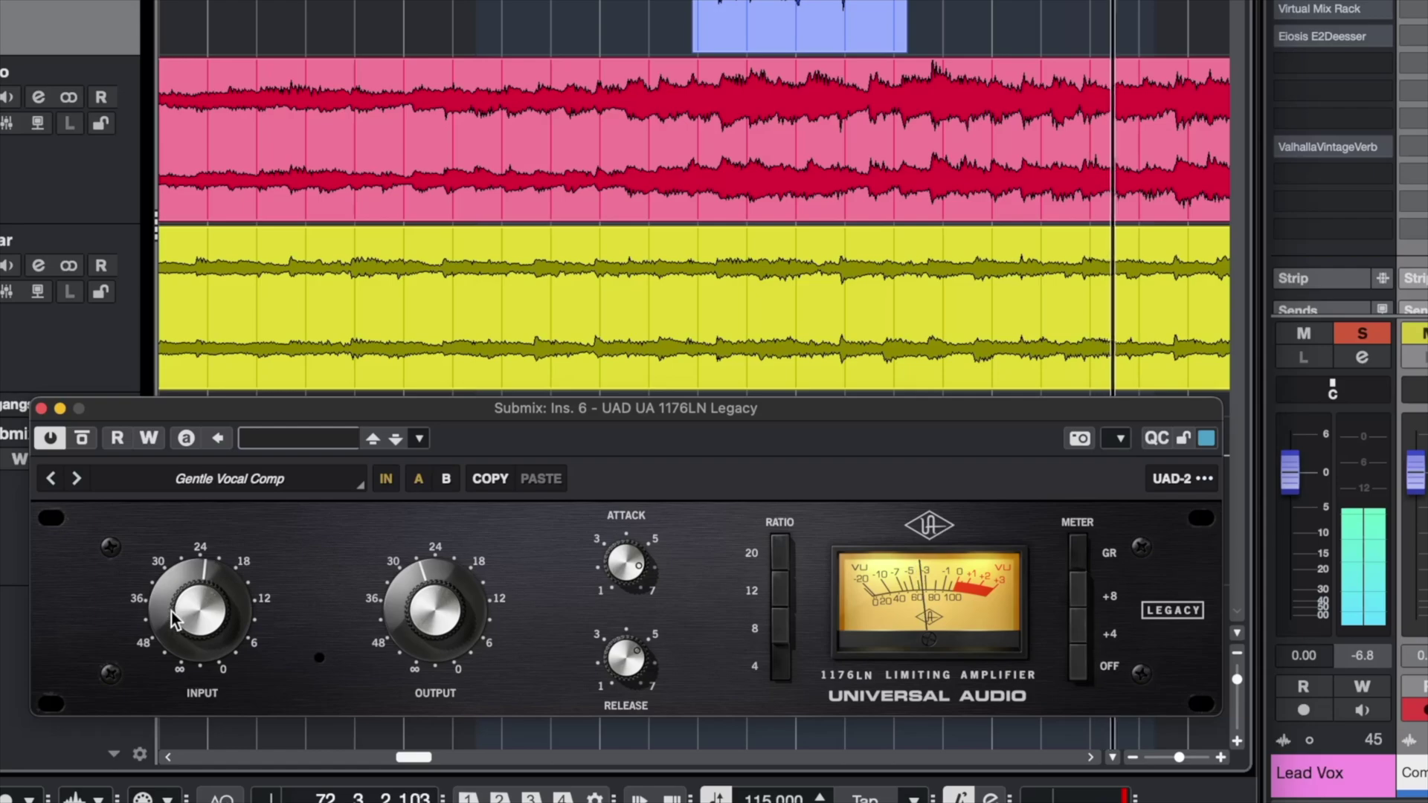
drag(406, 610, 437, 595)
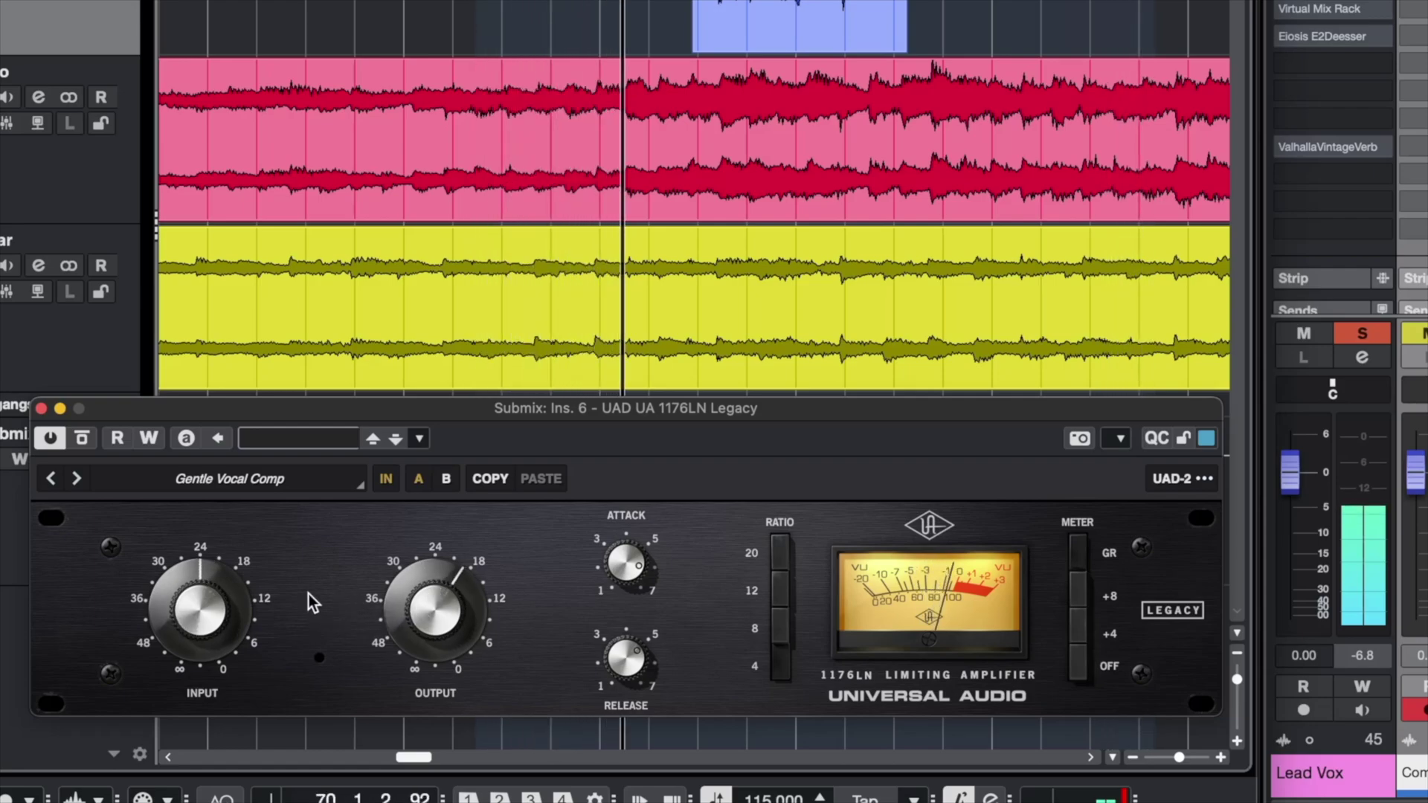
drag(220, 604, 223, 618)
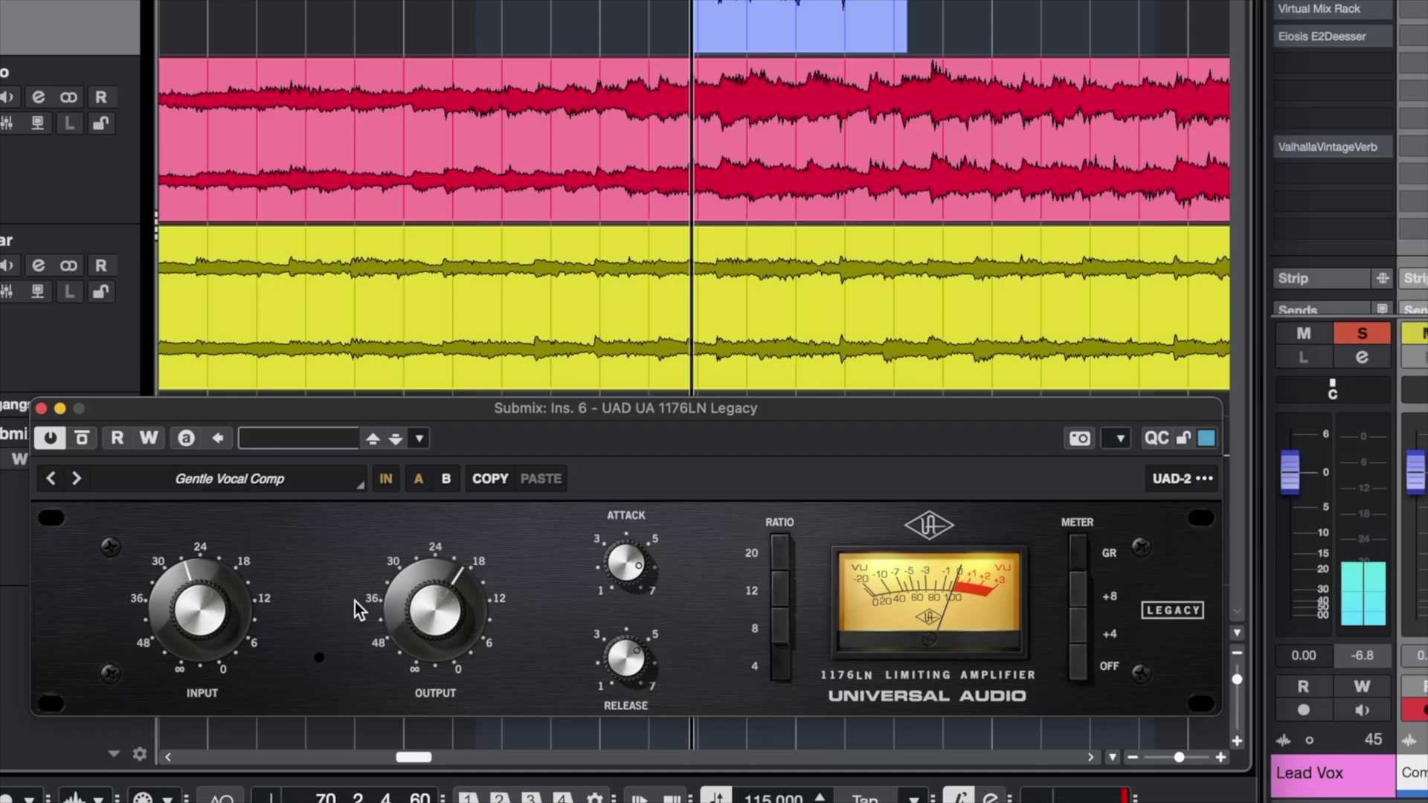
mouse_move(409, 622)
mouse_down()
mouse_move(420, 625)
mouse_move(395, 610)
mouse_up()
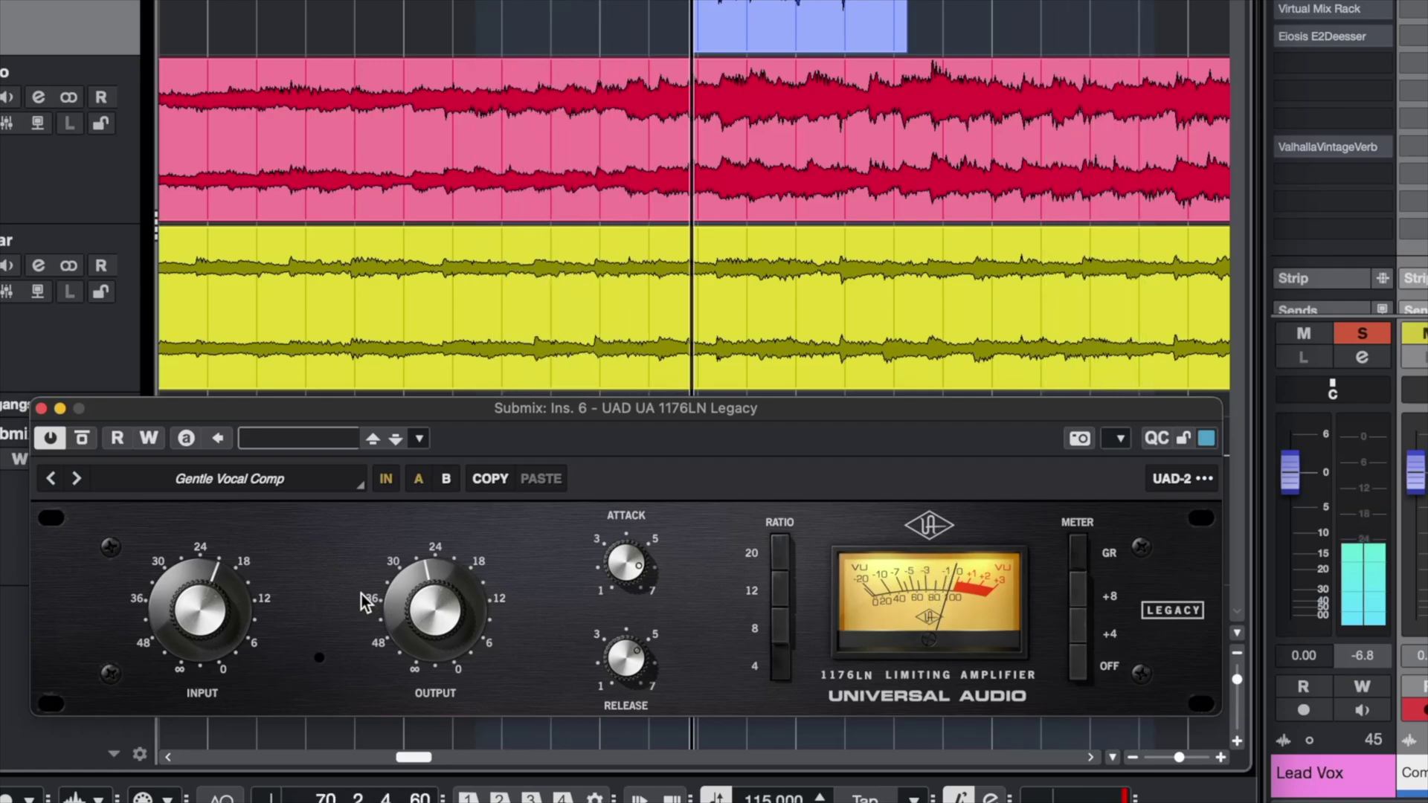
Step: Compare the 1176LN against bypass while raising its Output to about 20, and set its ratio to 4
click(83, 439)
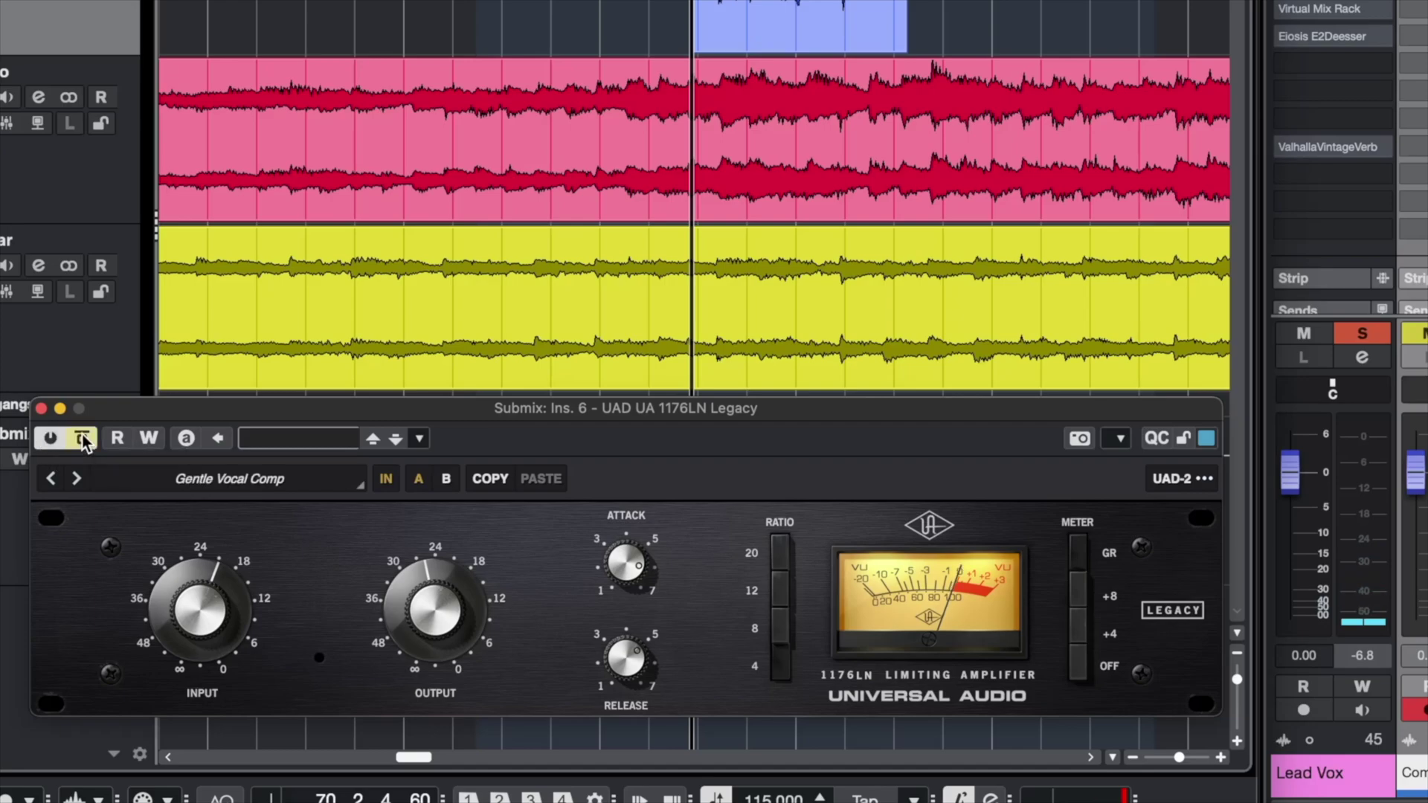
click(82, 436)
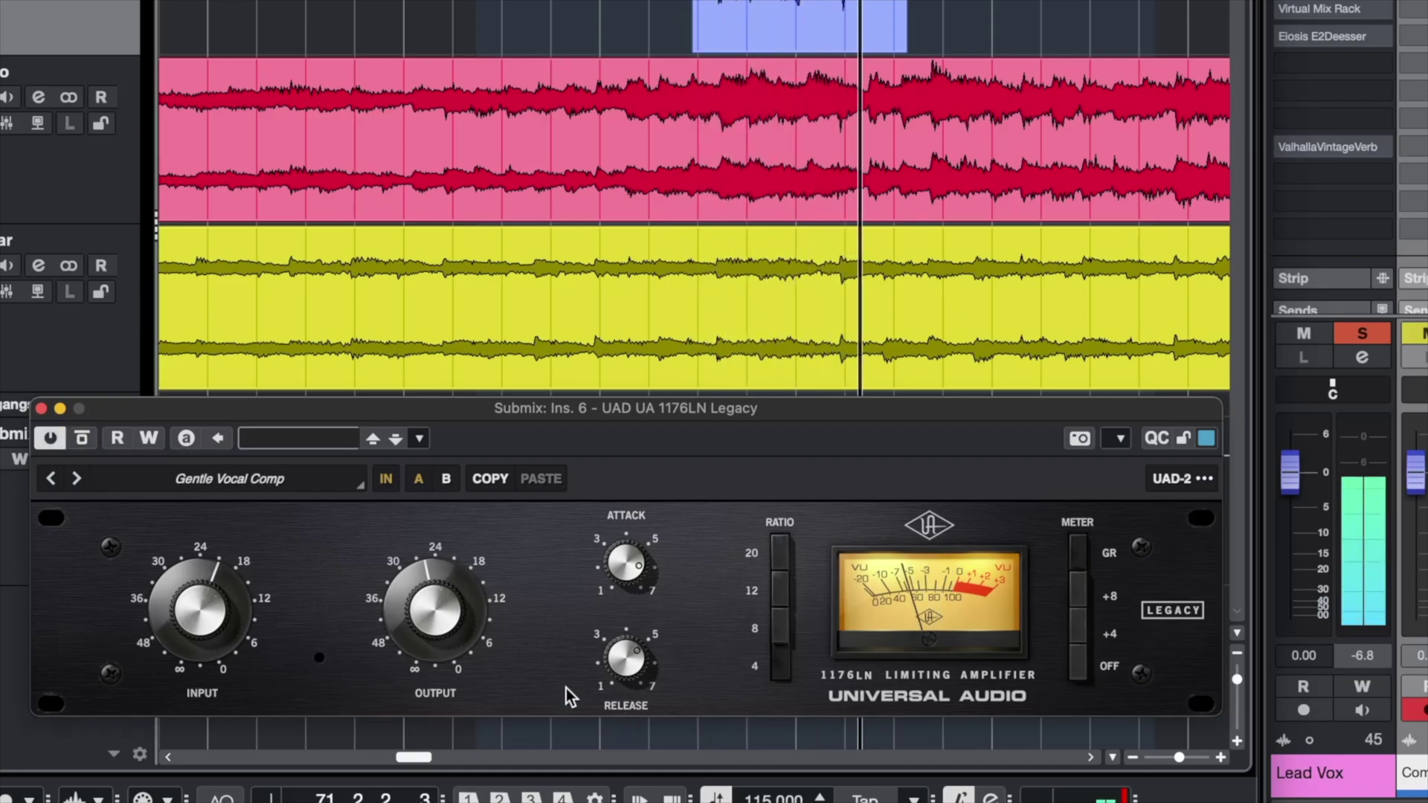
drag(440, 607, 461, 589)
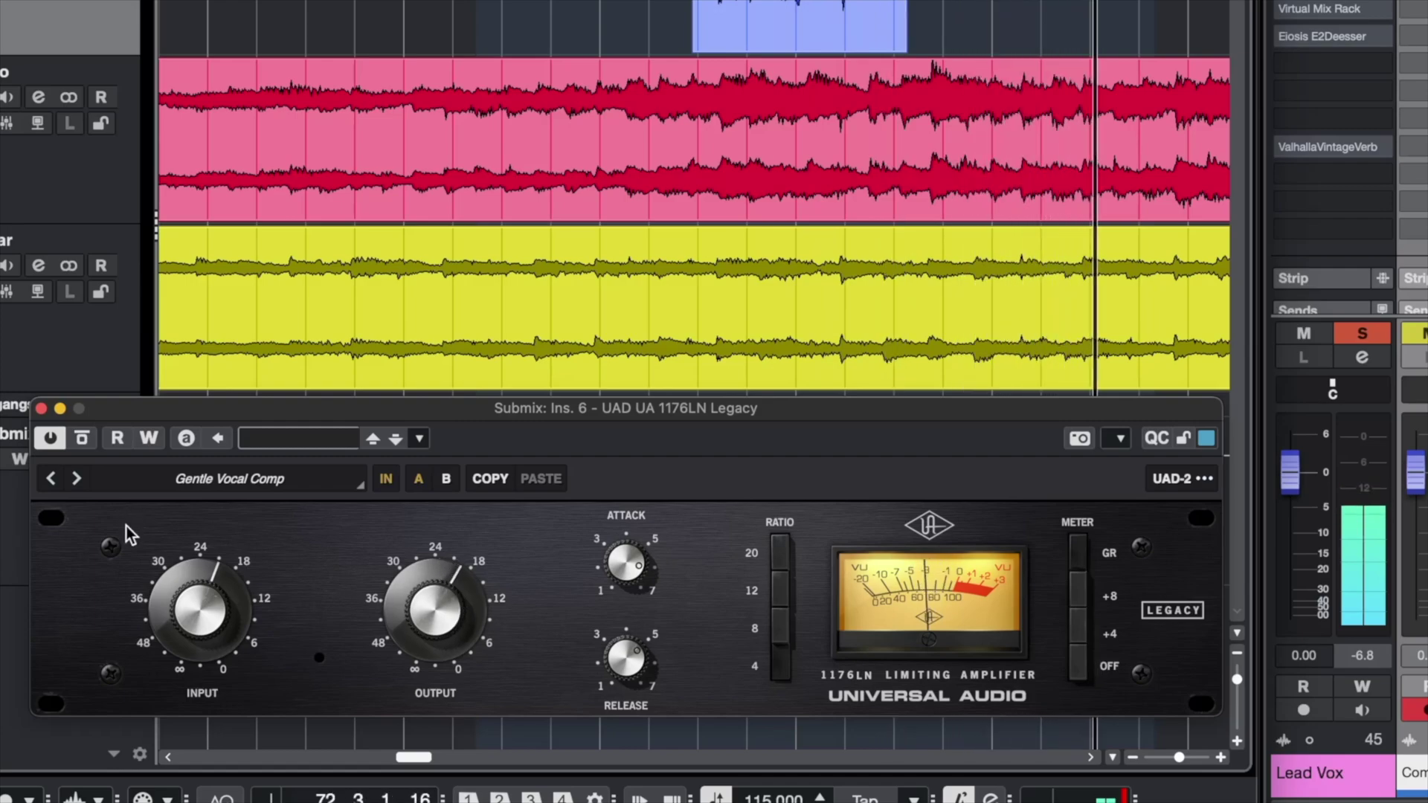
click(81, 437)
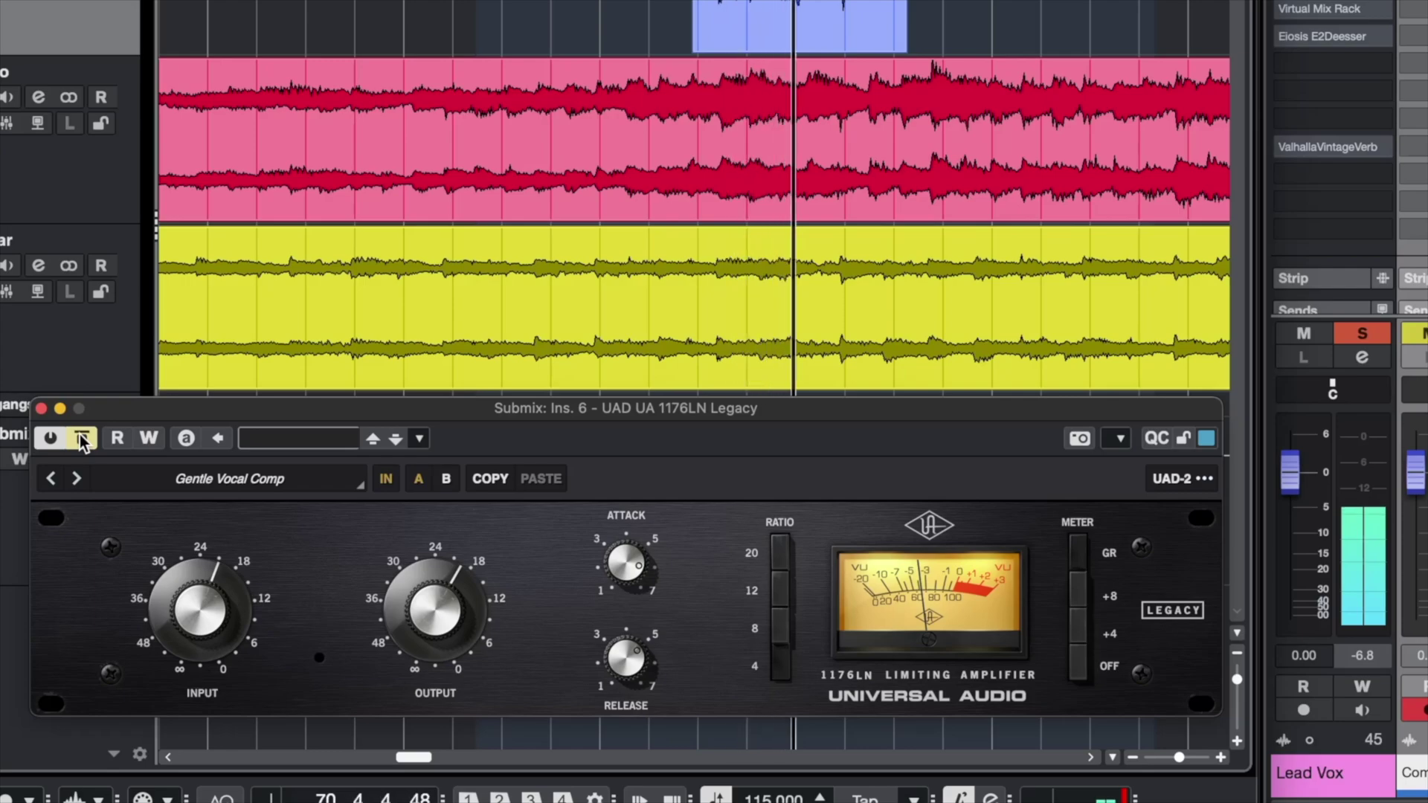
click(80, 438)
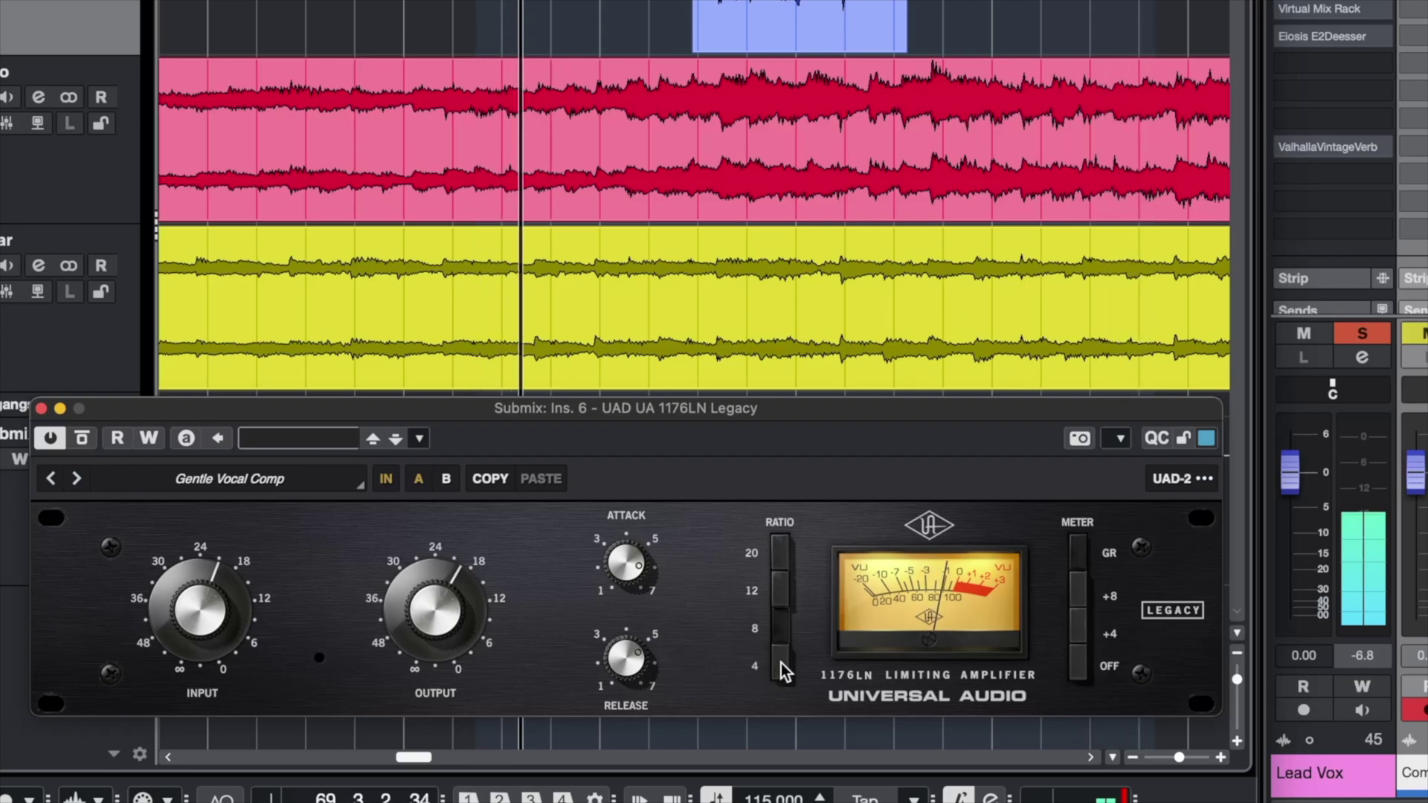
click(782, 663)
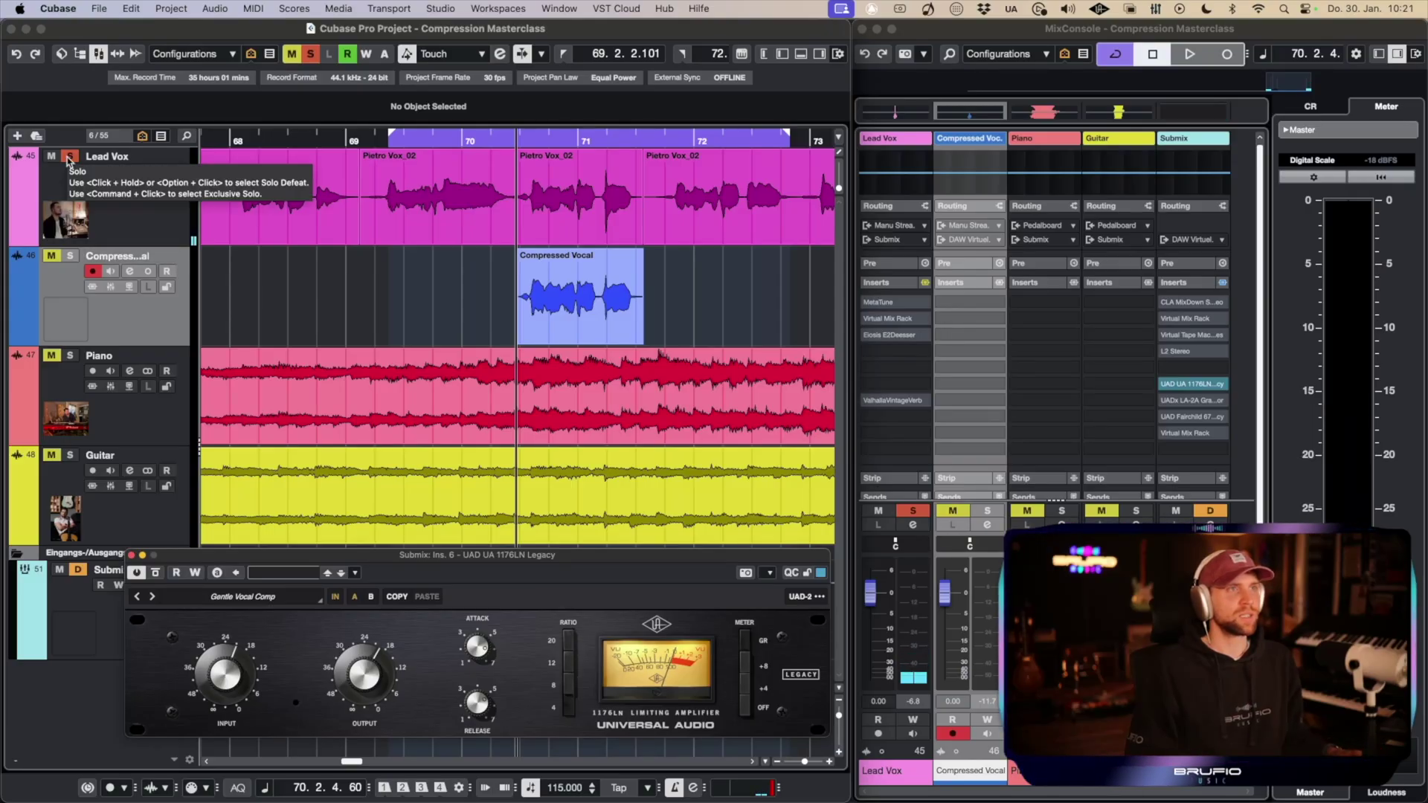
Step: Switch the solo from Lead Vox to Piano and open the Submix's UADx LA-2A Gray Compressor insert, moving its window clear of the tracks
click(68, 160)
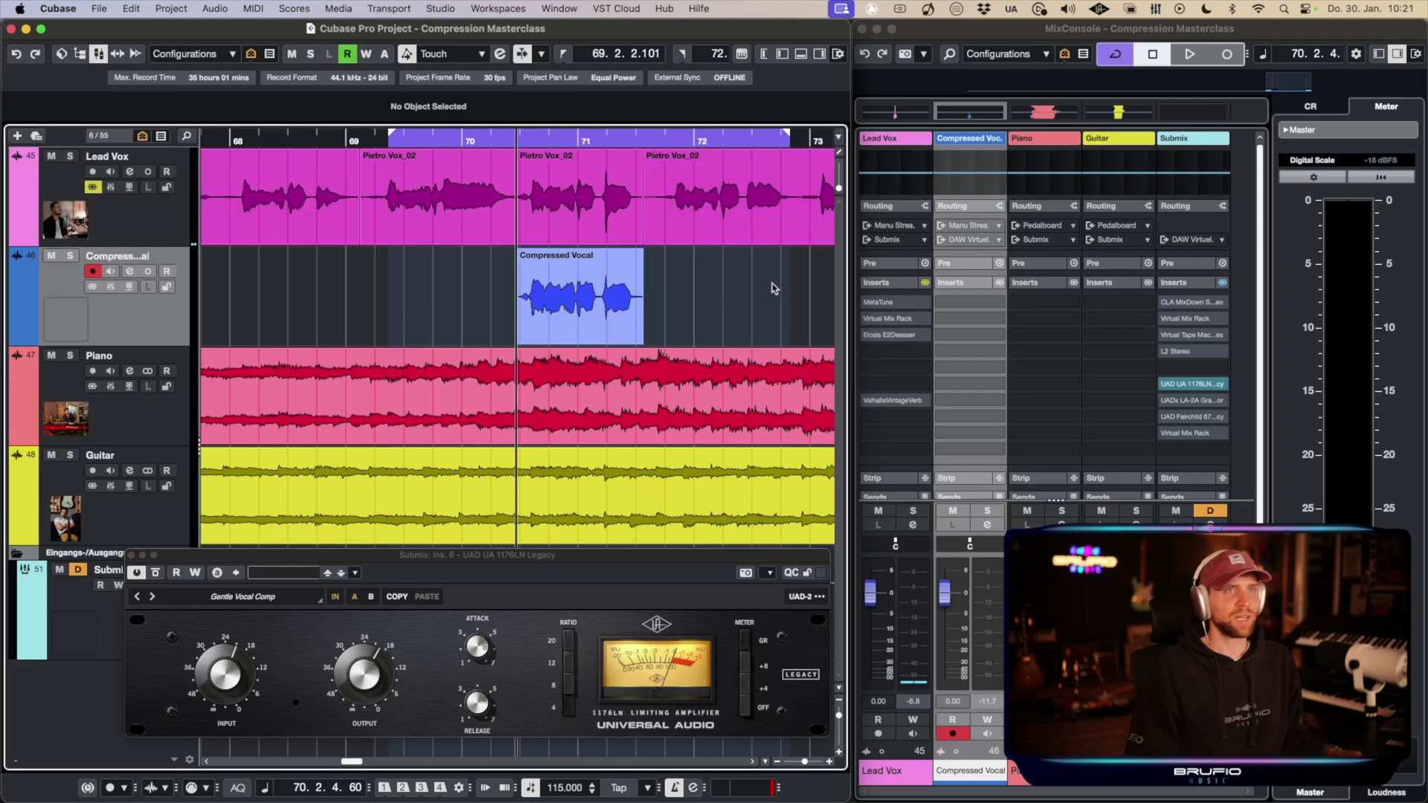
click(1187, 401)
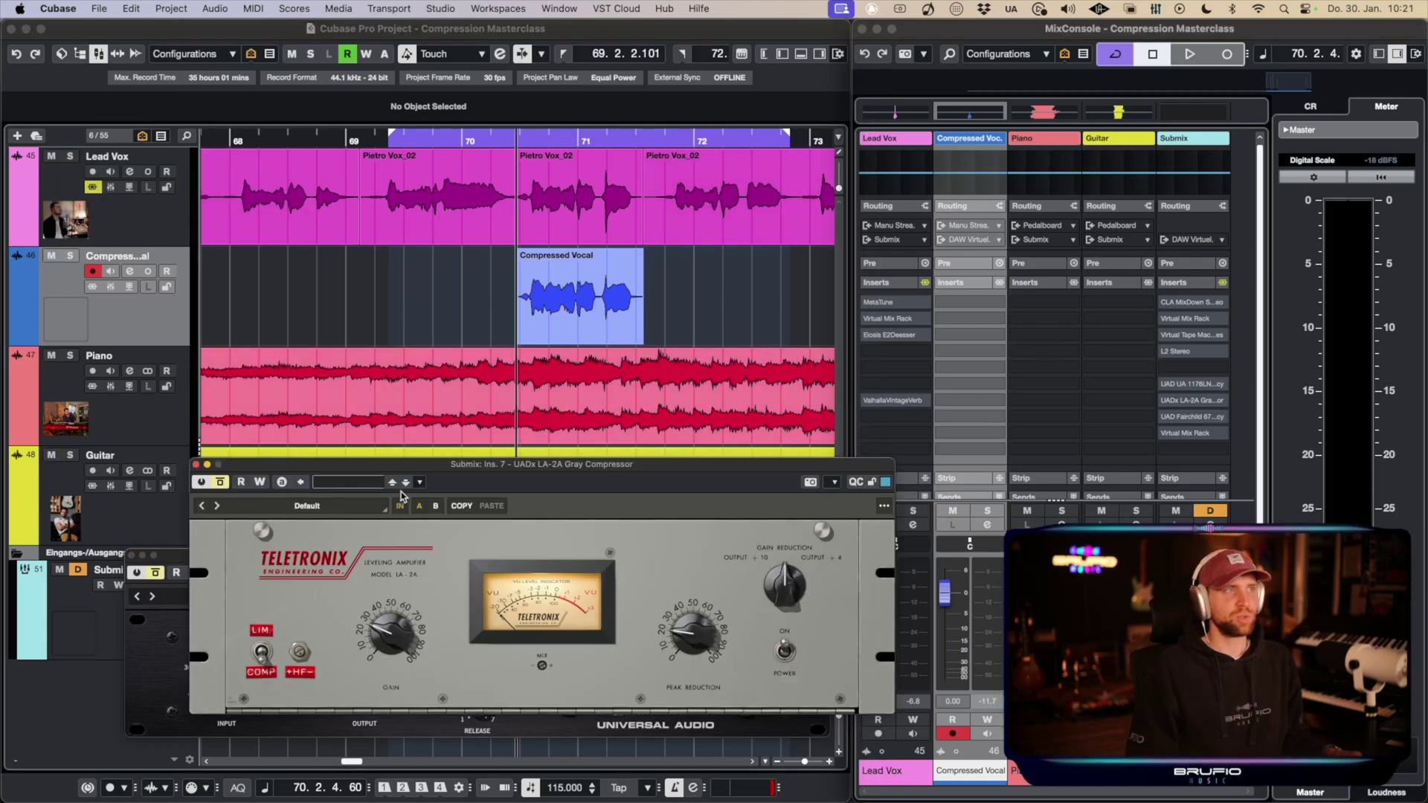
drag(411, 466, 357, 498)
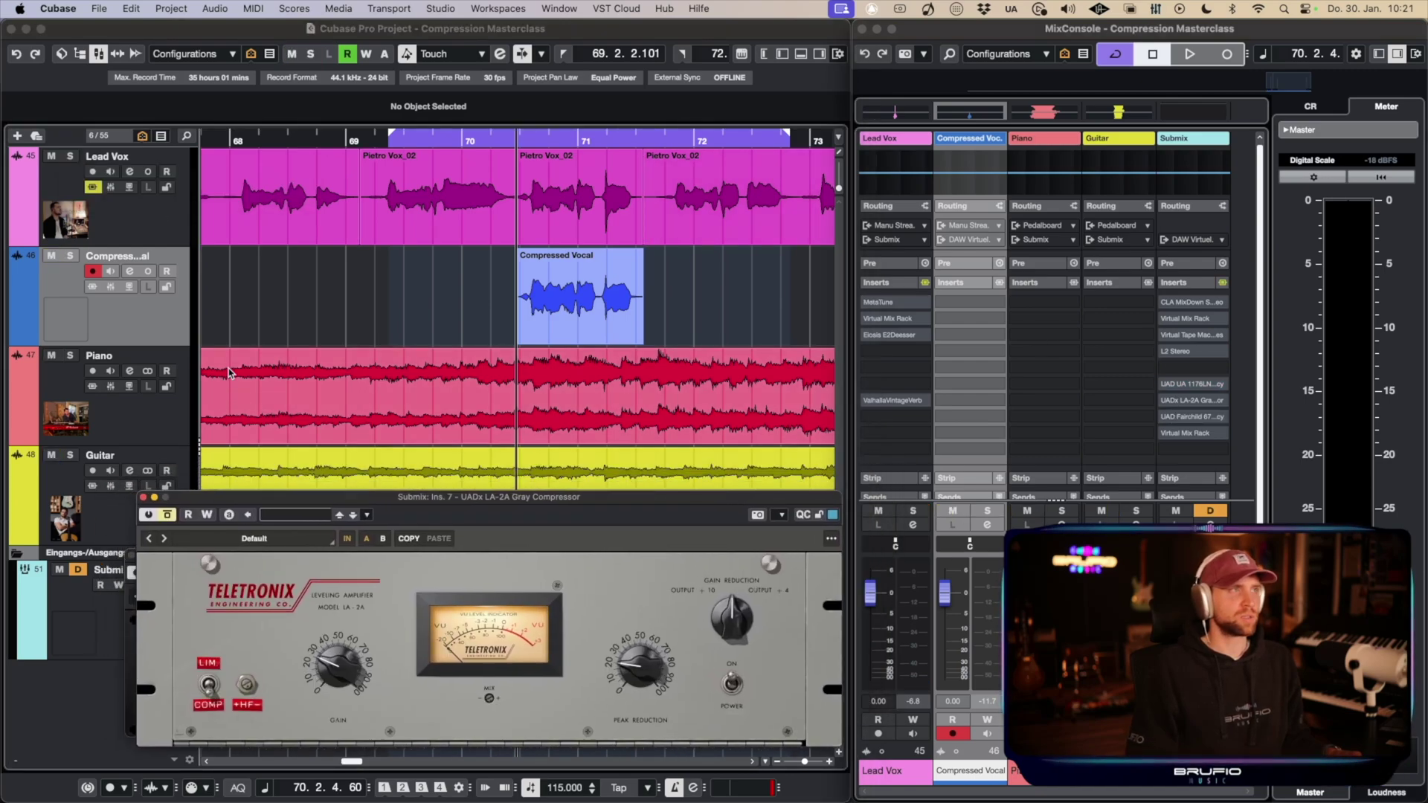
click(70, 356)
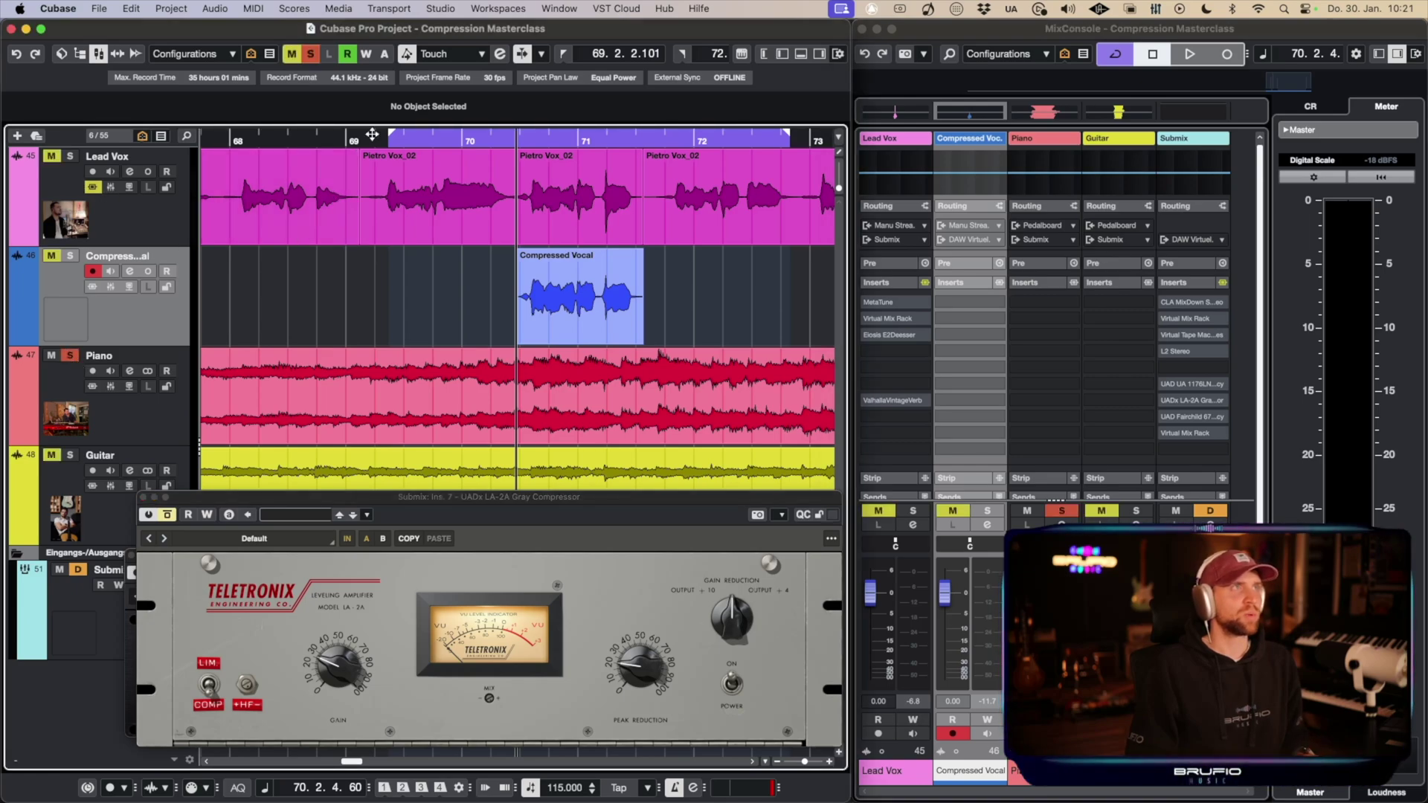
Step: Set the loop range from about bar 66 to bar 76 and play the soloed piano
key(g)
key(g)
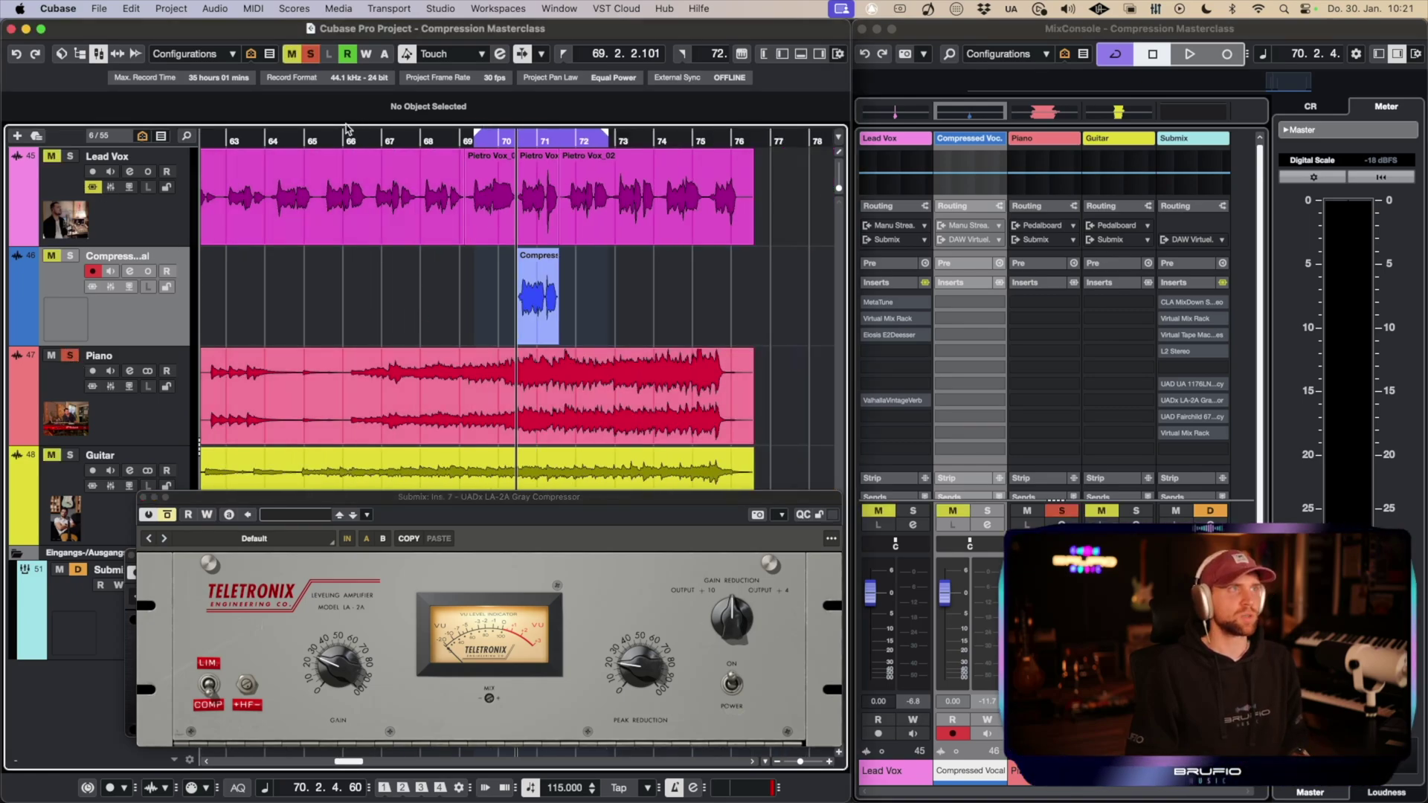
drag(337, 138, 616, 134)
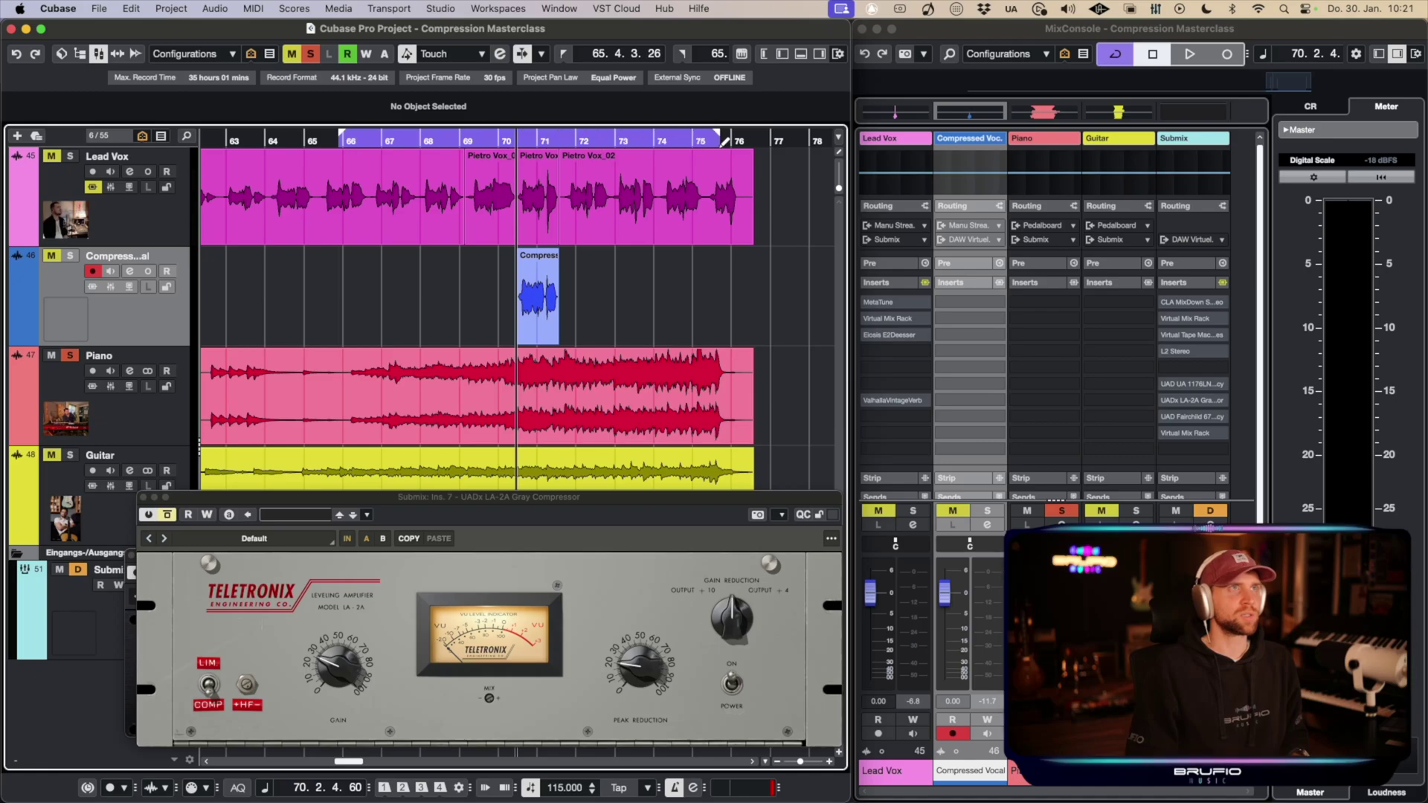
drag(724, 140, 734, 139)
key(space)
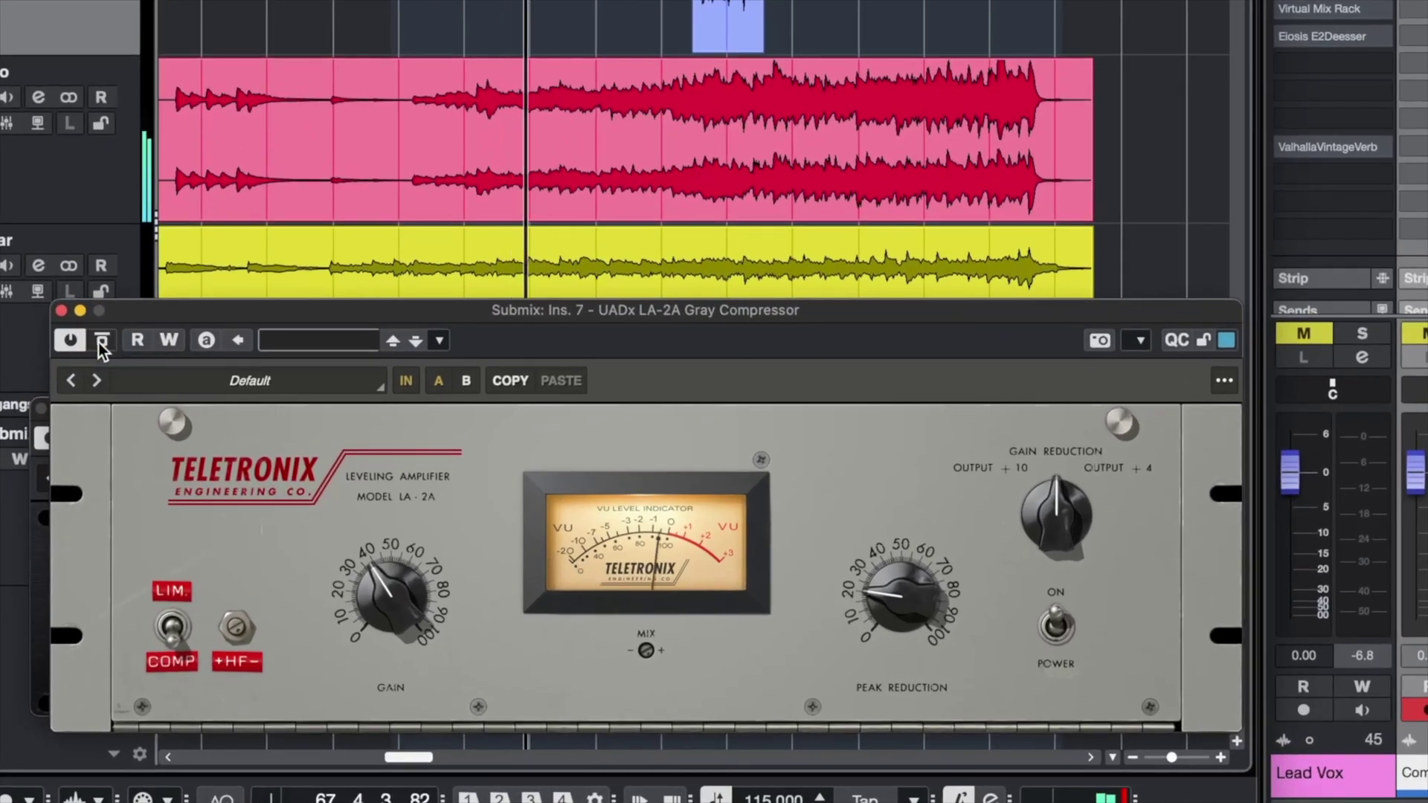
Step: Adjust the LA-2A on the piano to a Gain just above 20 and a Peak Reduction of about 25, and compare against bypass
drag(906, 584, 903, 542)
drag(367, 604, 367, 622)
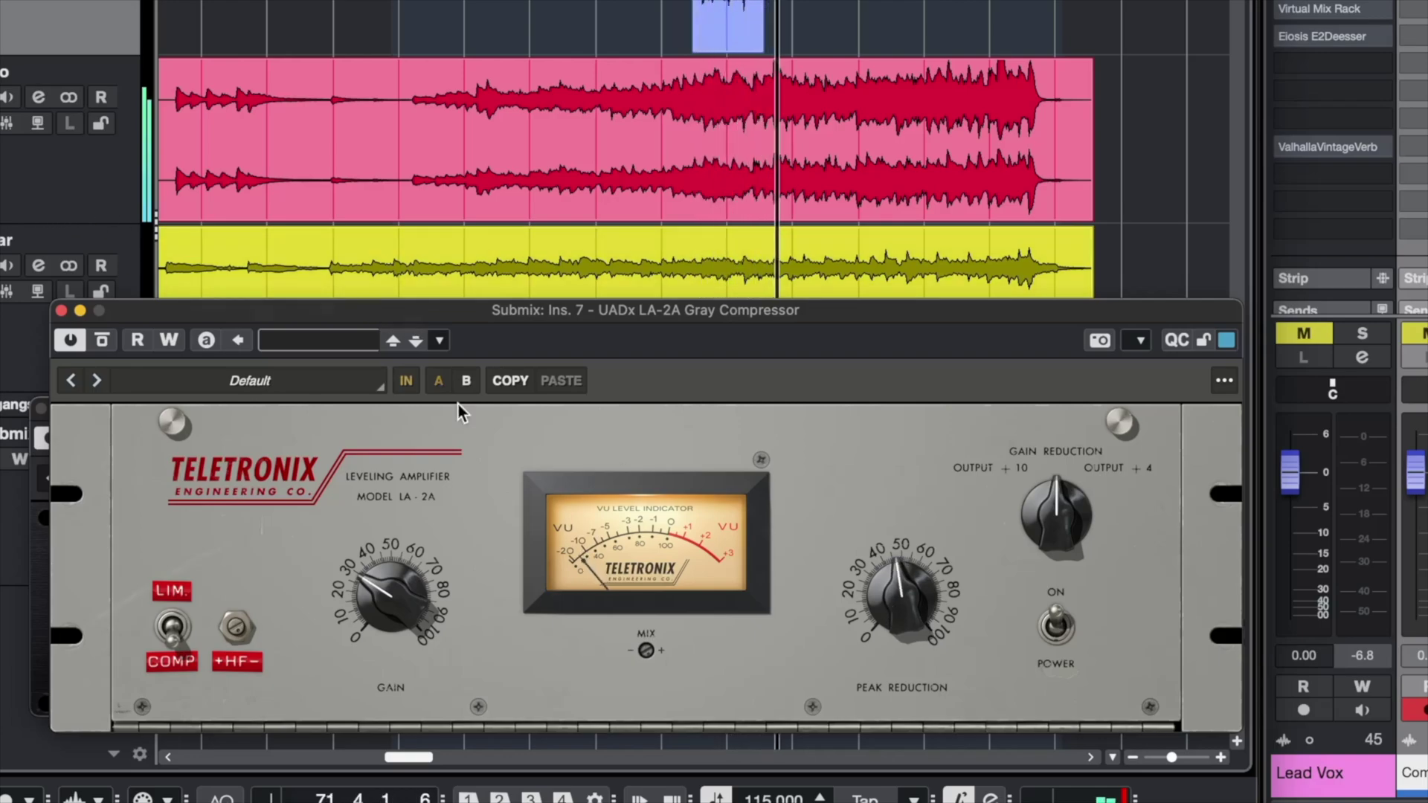
drag(383, 588, 393, 591)
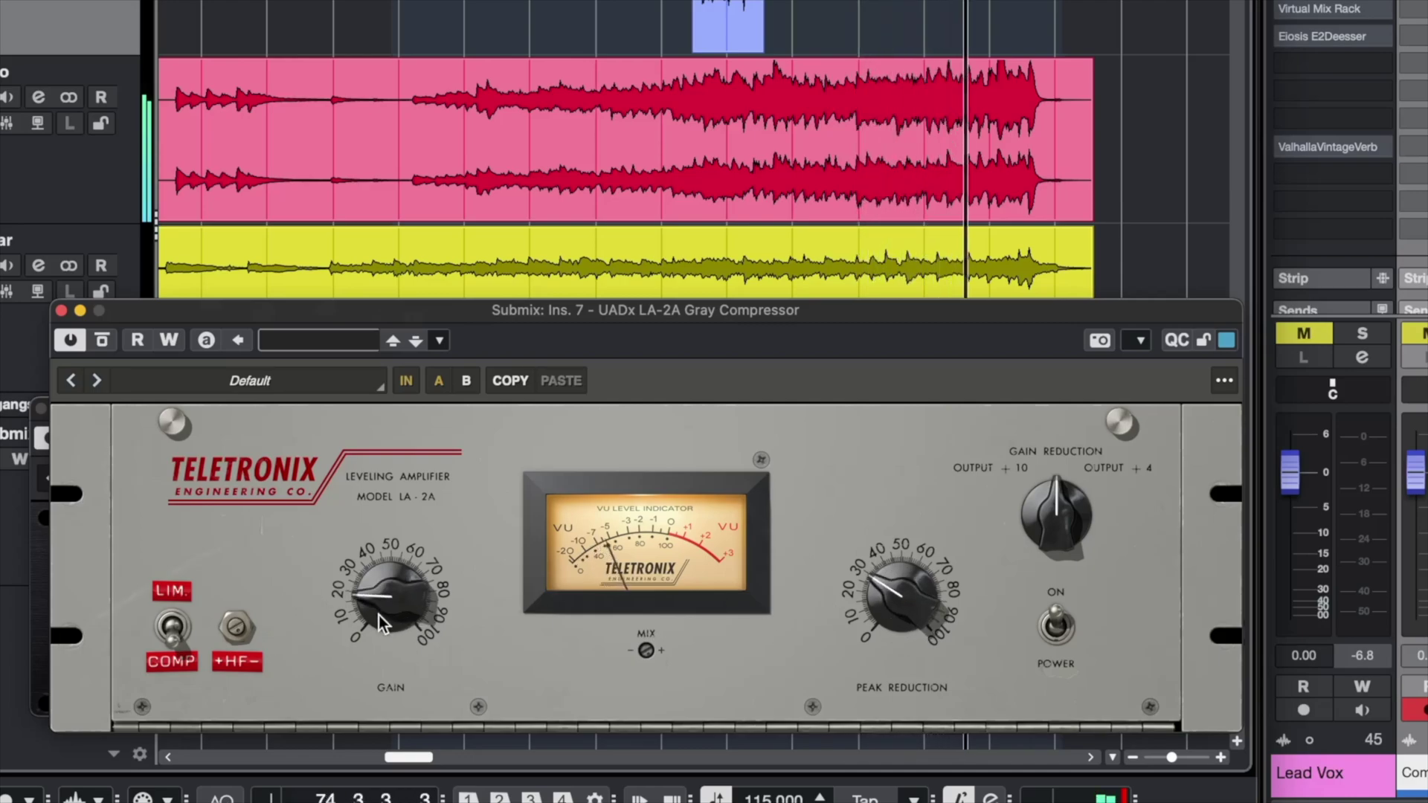
drag(378, 614, 376, 624)
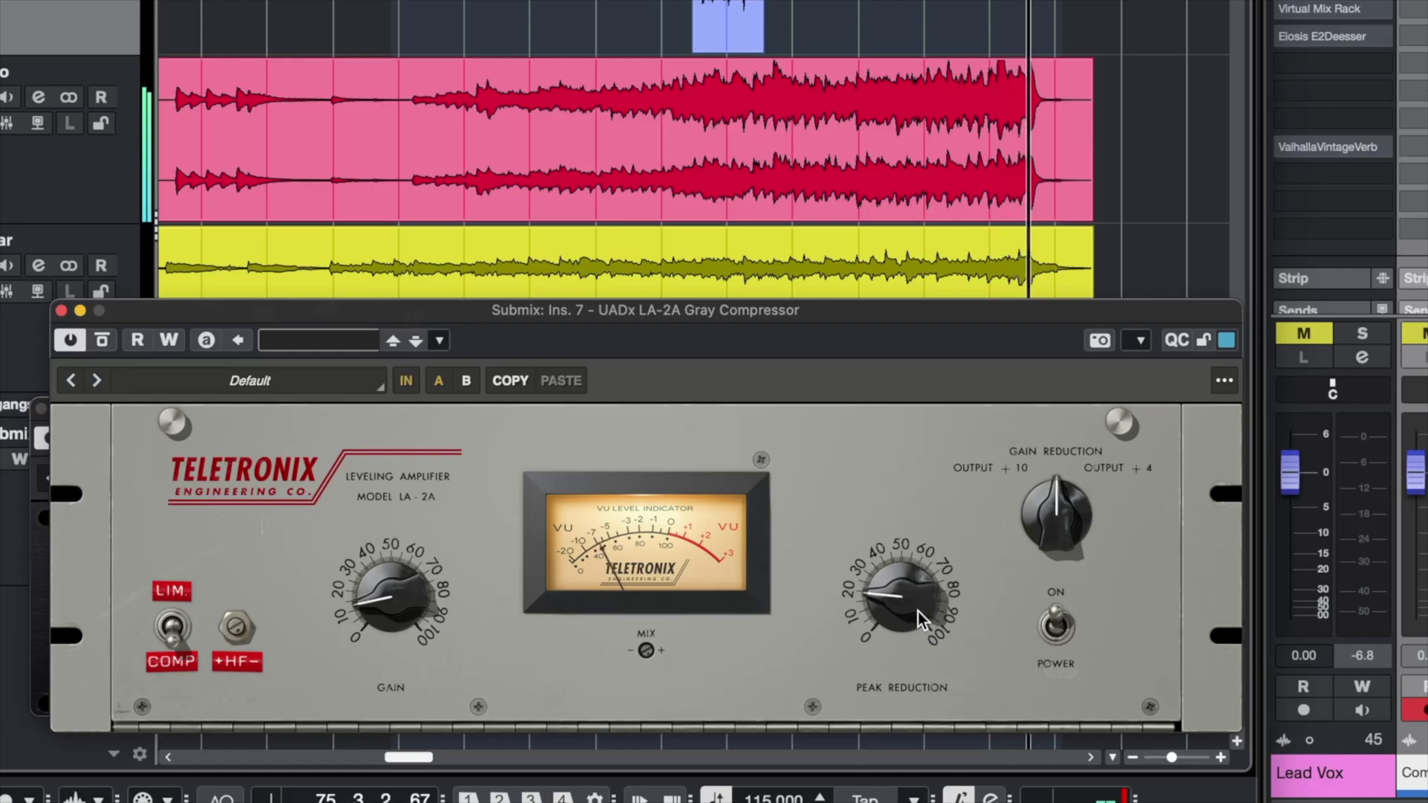
mouse_move(918, 613)
mouse_down()
mouse_move(900, 640)
mouse_move(903, 614)
mouse_up()
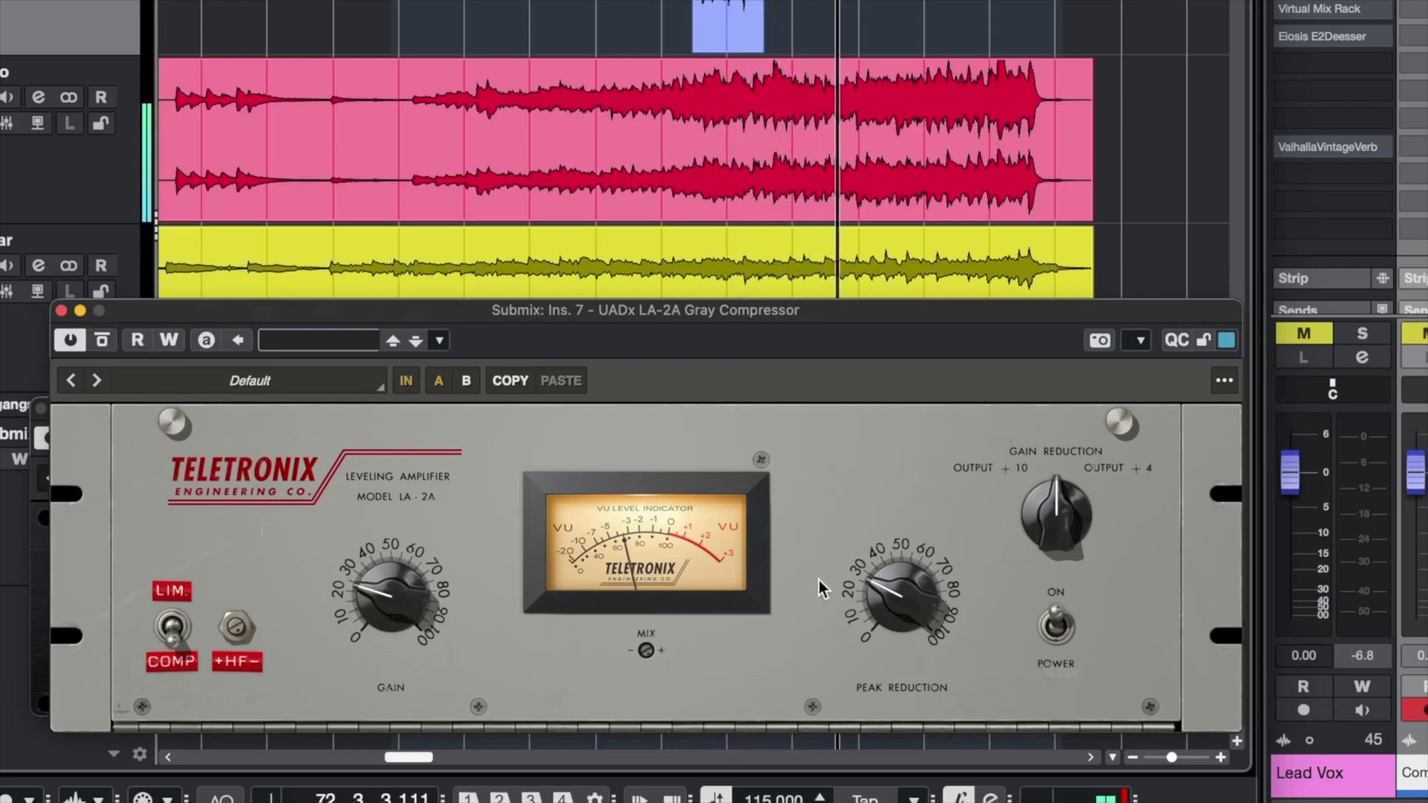
click(101, 339)
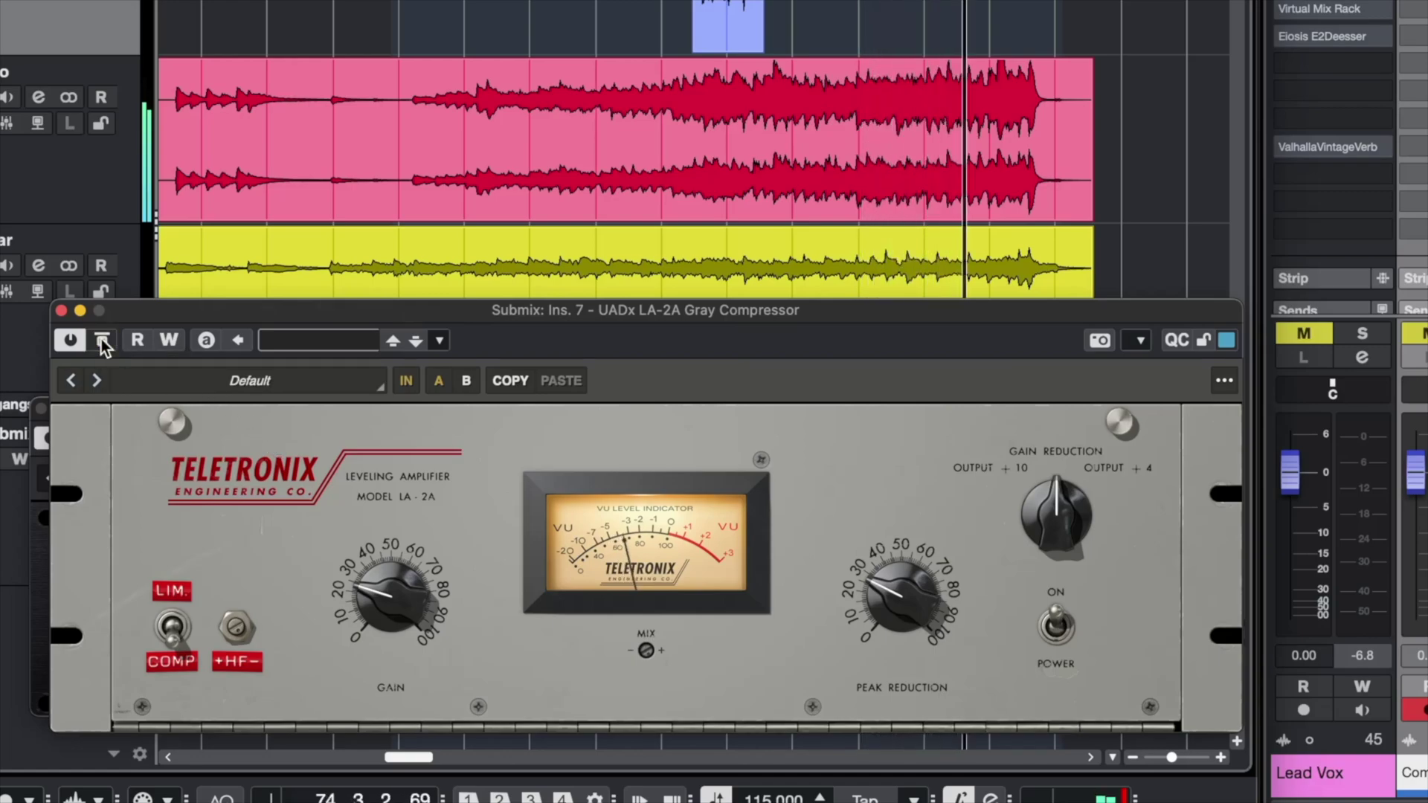
Step: Play the soloed piano from about bar 27 and compare the LA-2A against bypass
click(102, 340)
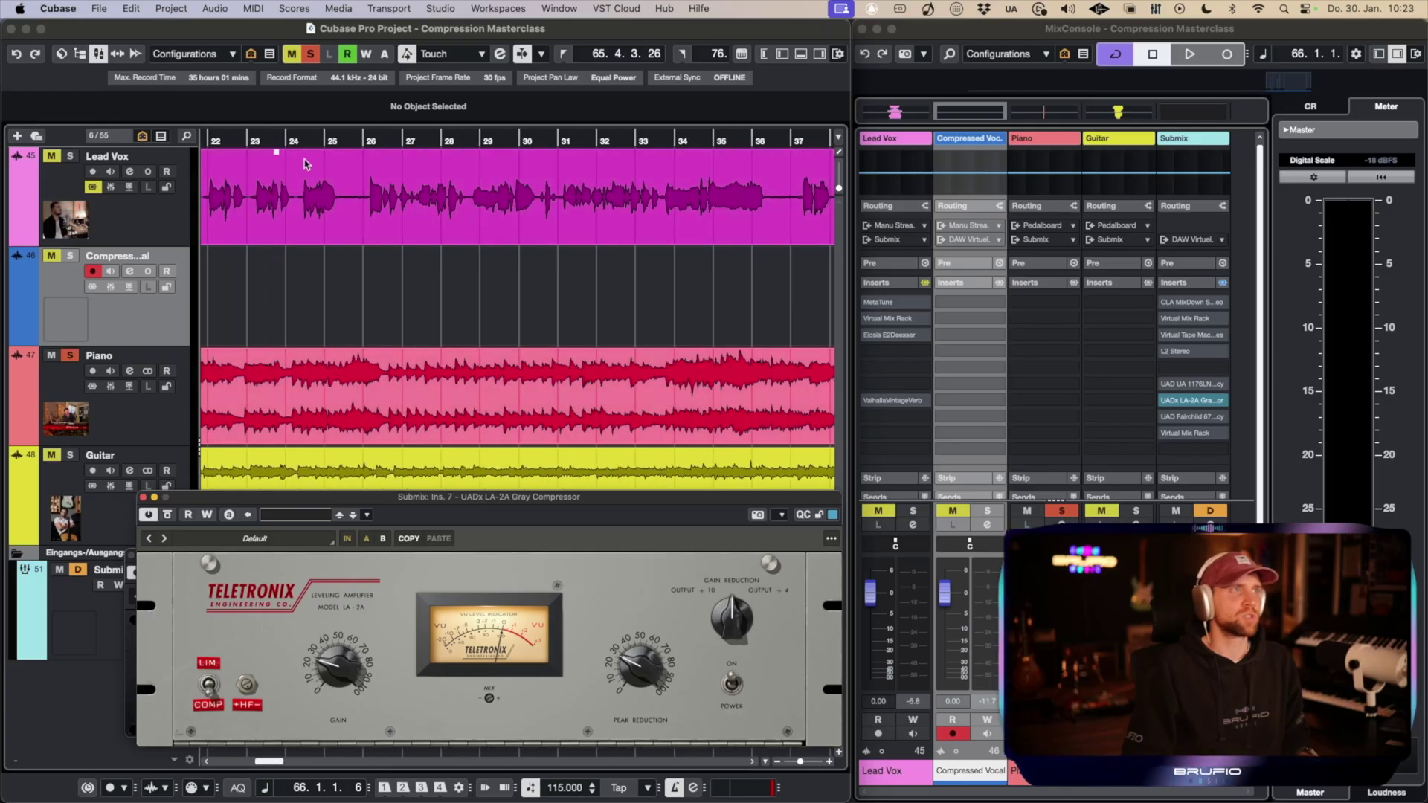
click(425, 139)
key(space)
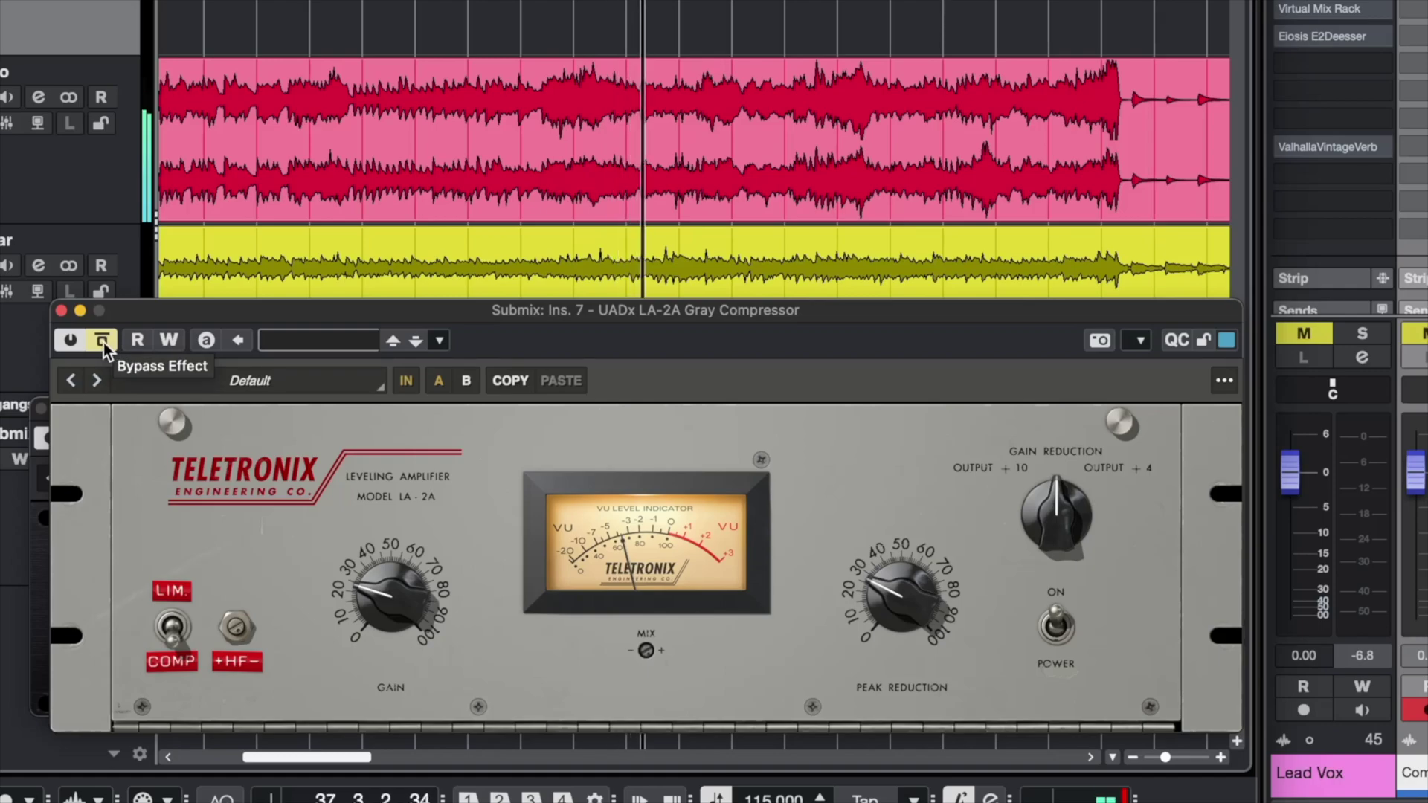
click(104, 342)
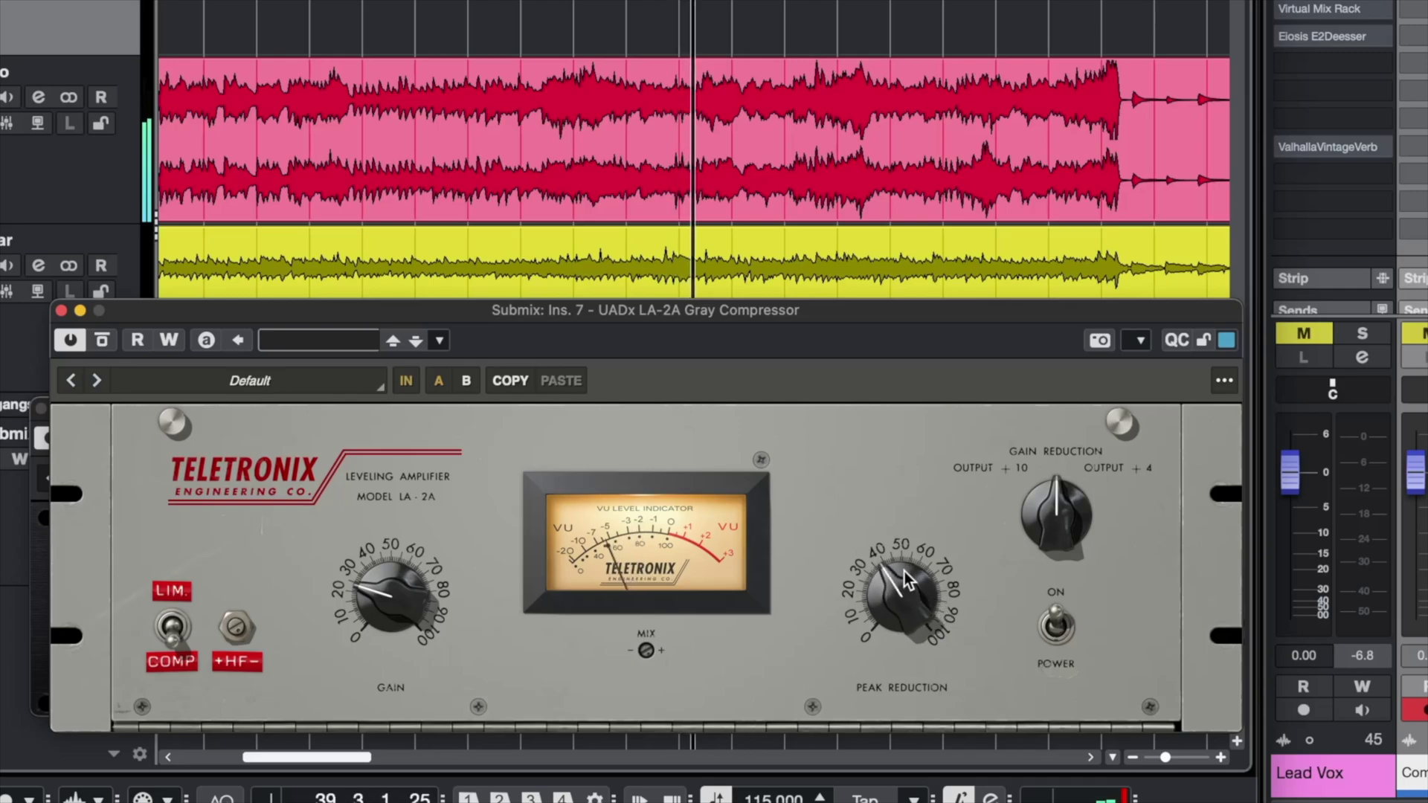
Step: Reduce the LA-2A's Peak Reduction to about 25 and compare the piano repeatedly against bypass
drag(904, 572, 900, 595)
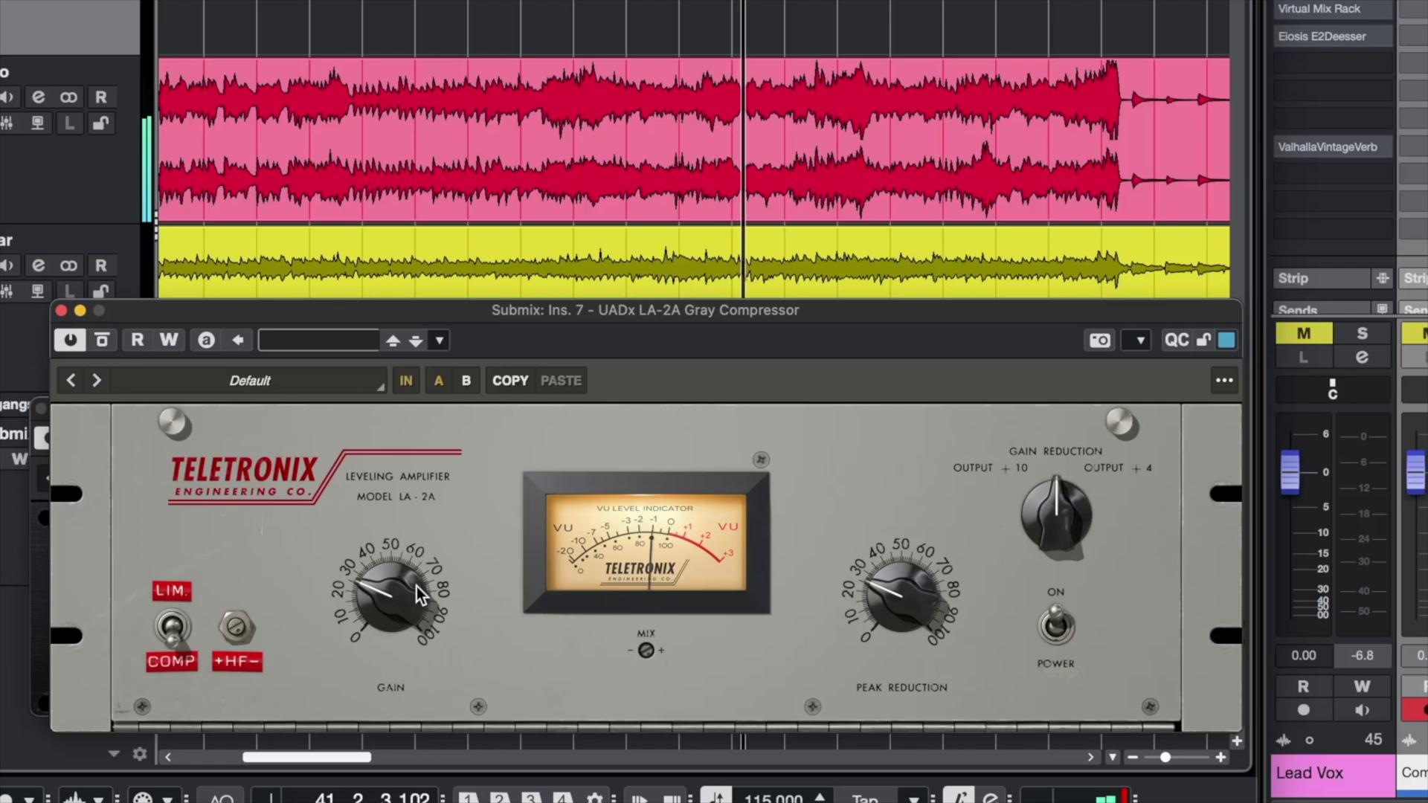
click(102, 340)
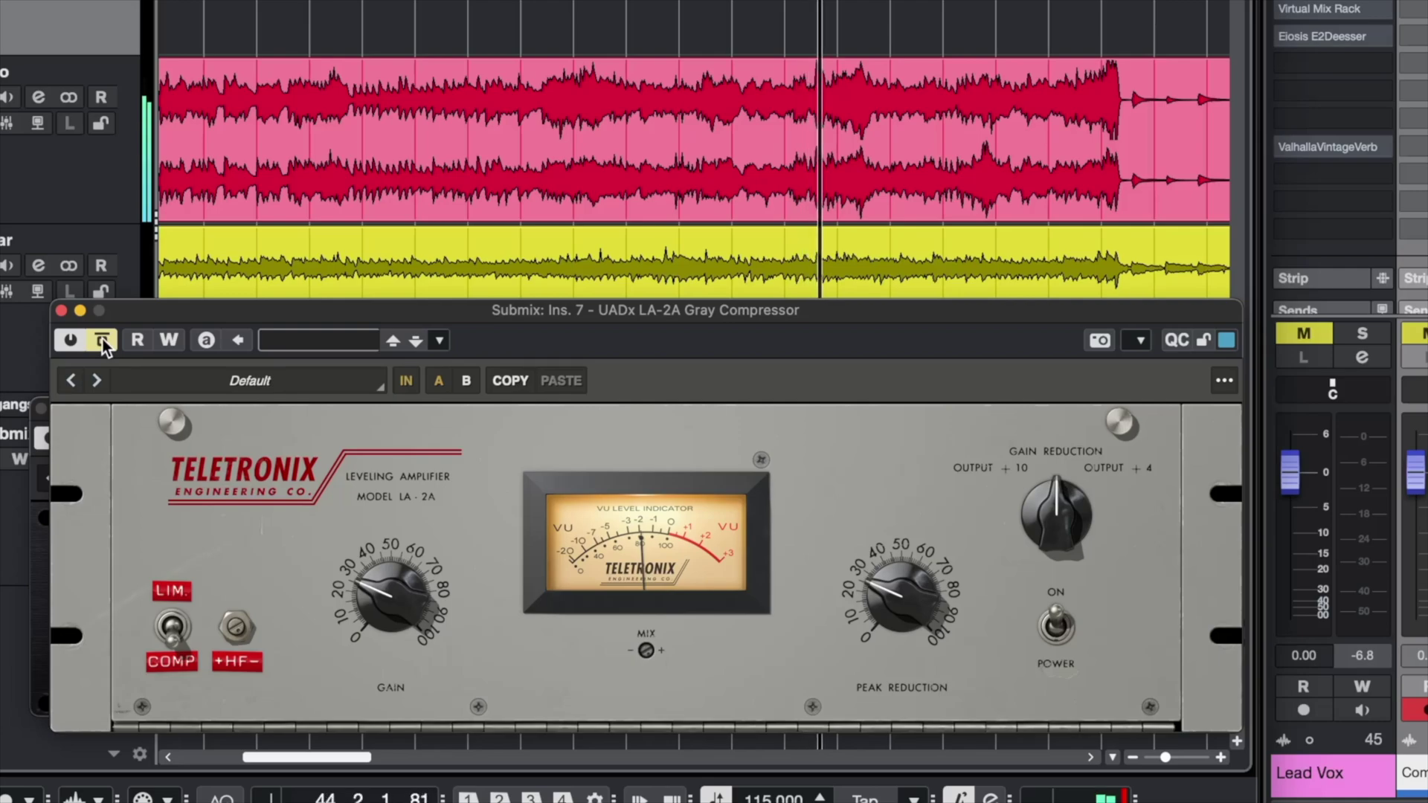
click(102, 340)
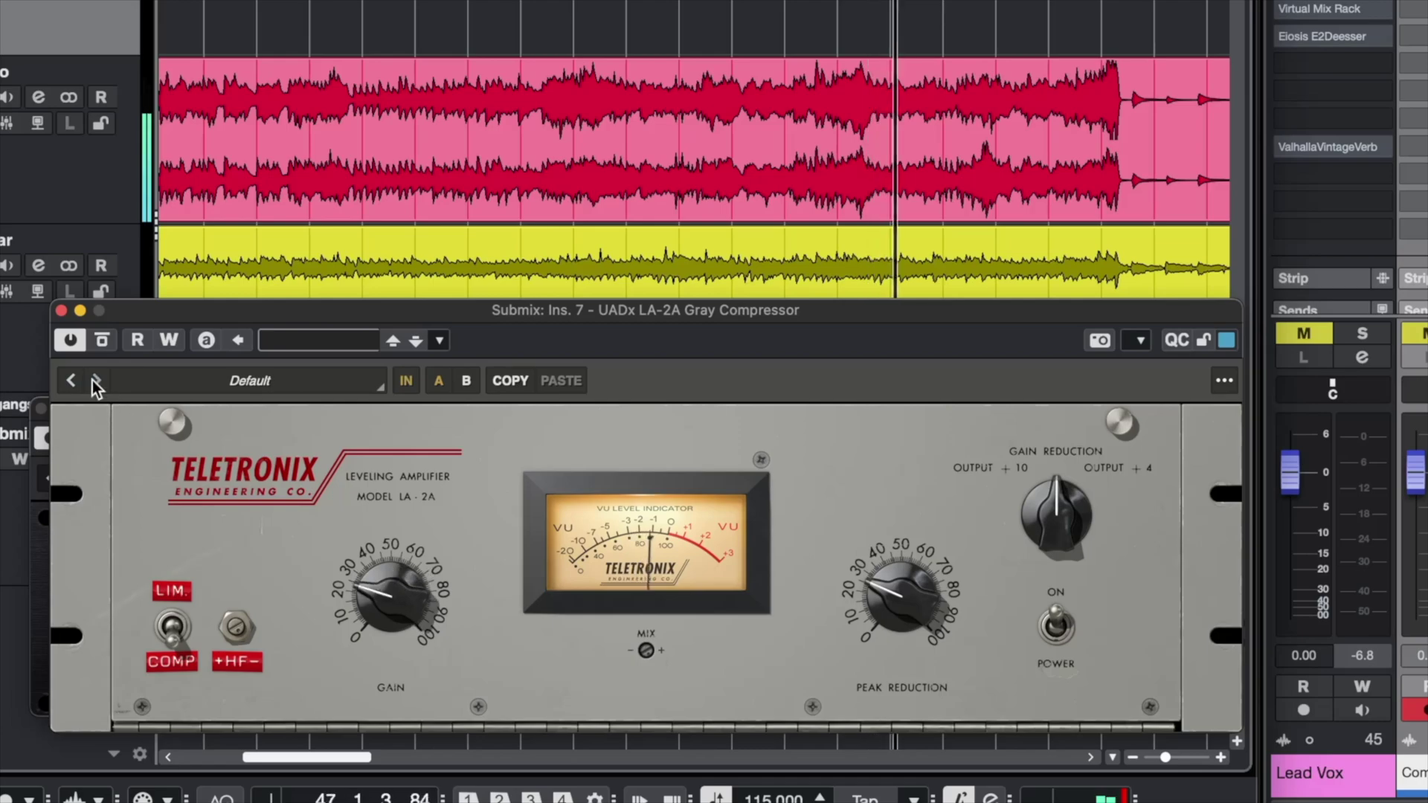
click(103, 340)
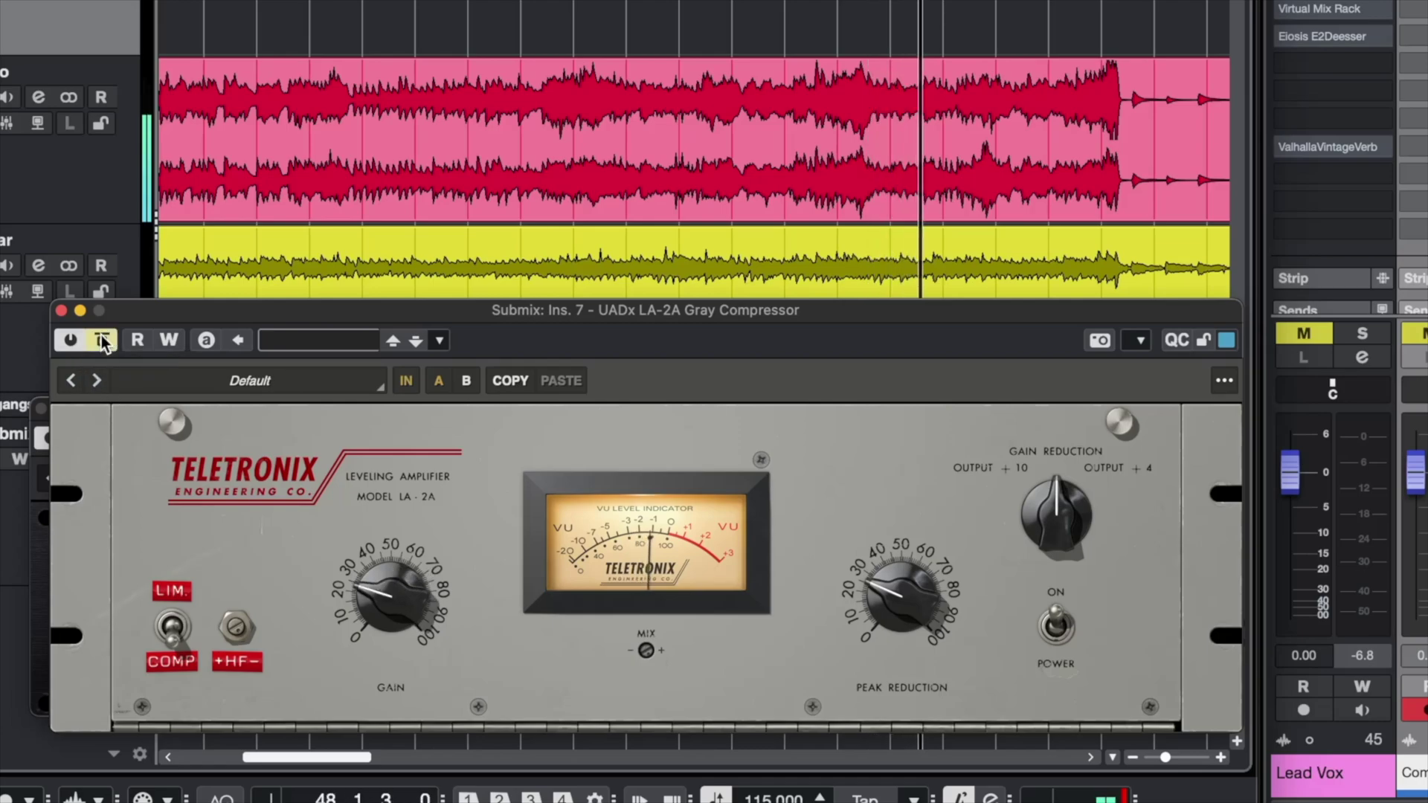
click(104, 340)
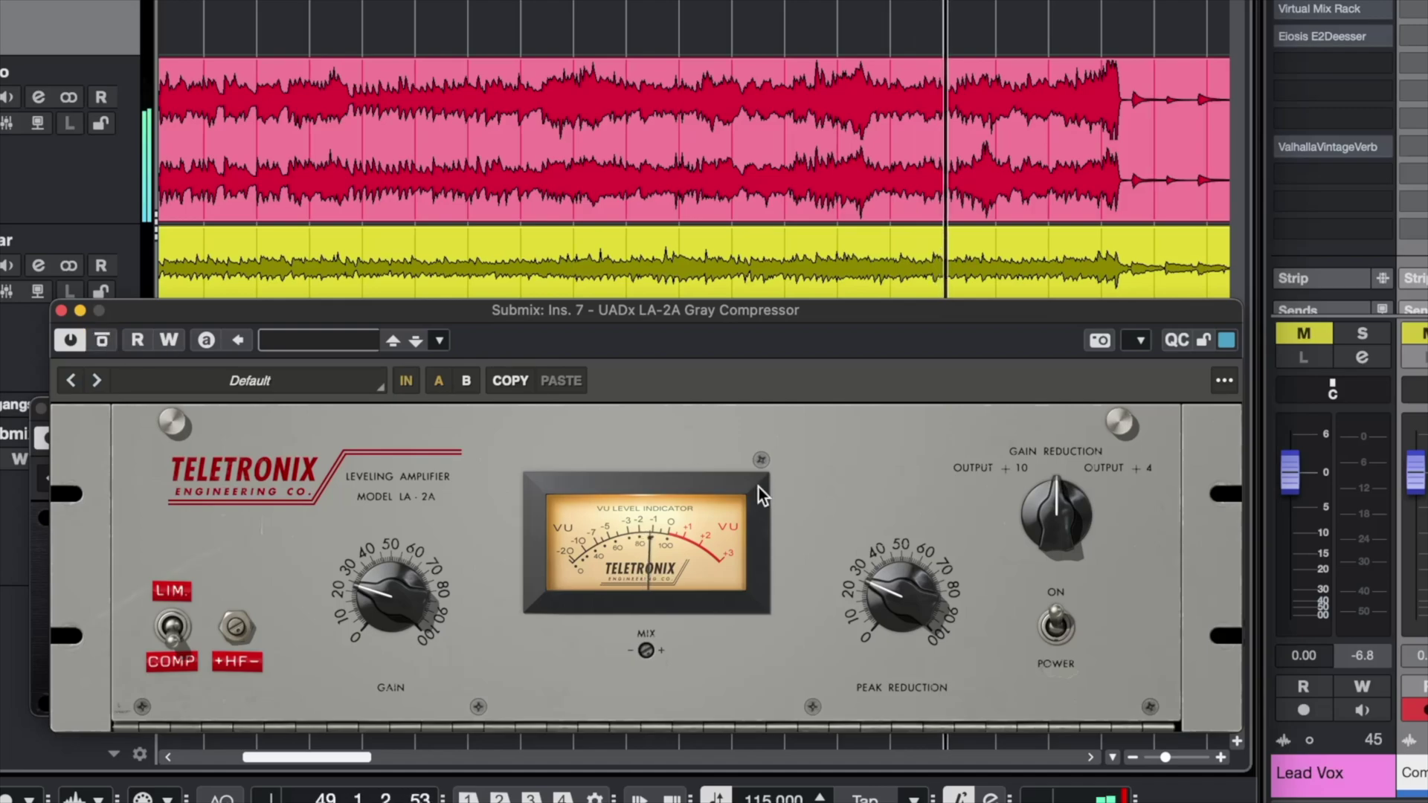
Step: Raise the LA-2A's Peak Reduction to about 40 and its Gain to about 30, and compare against bypass
drag(886, 589, 899, 559)
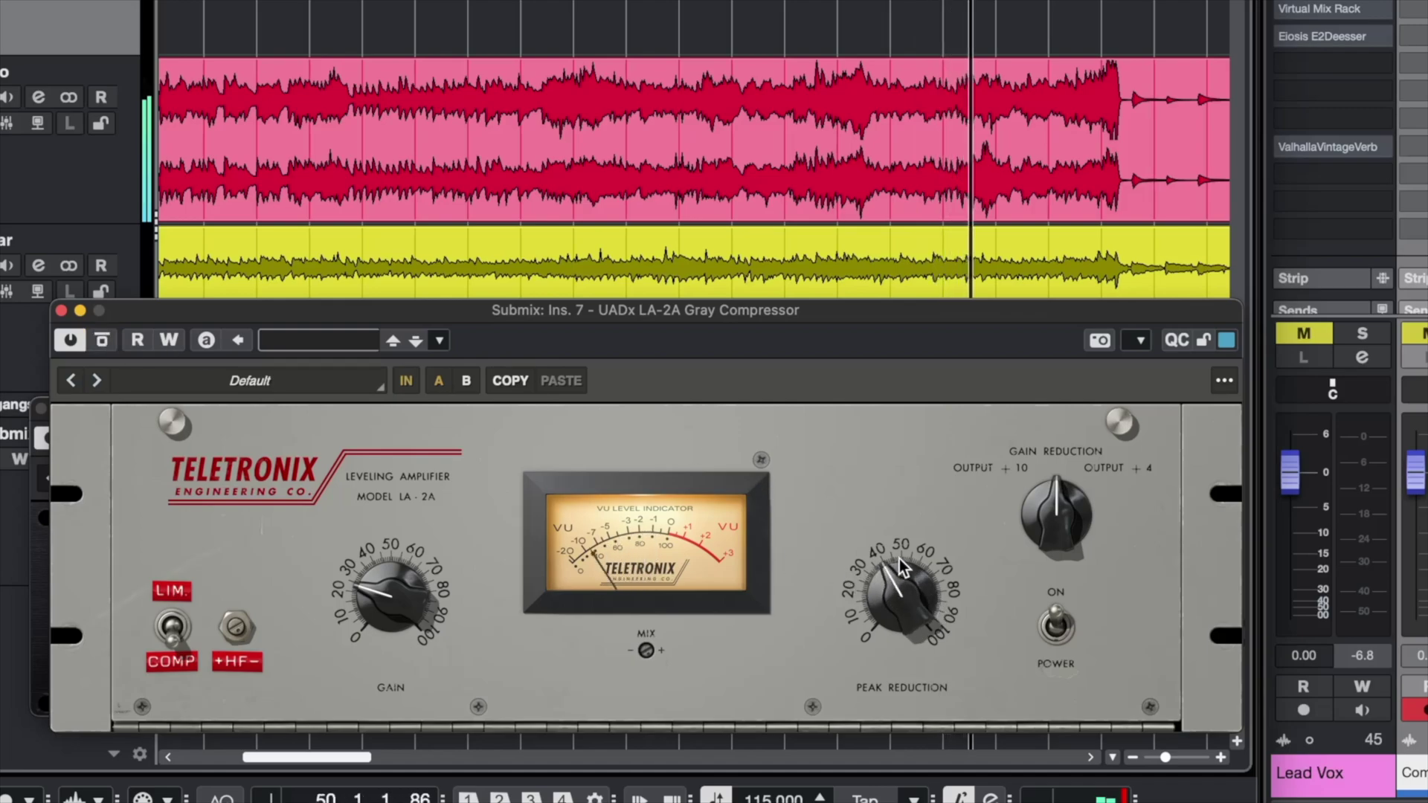
drag(376, 603, 375, 587)
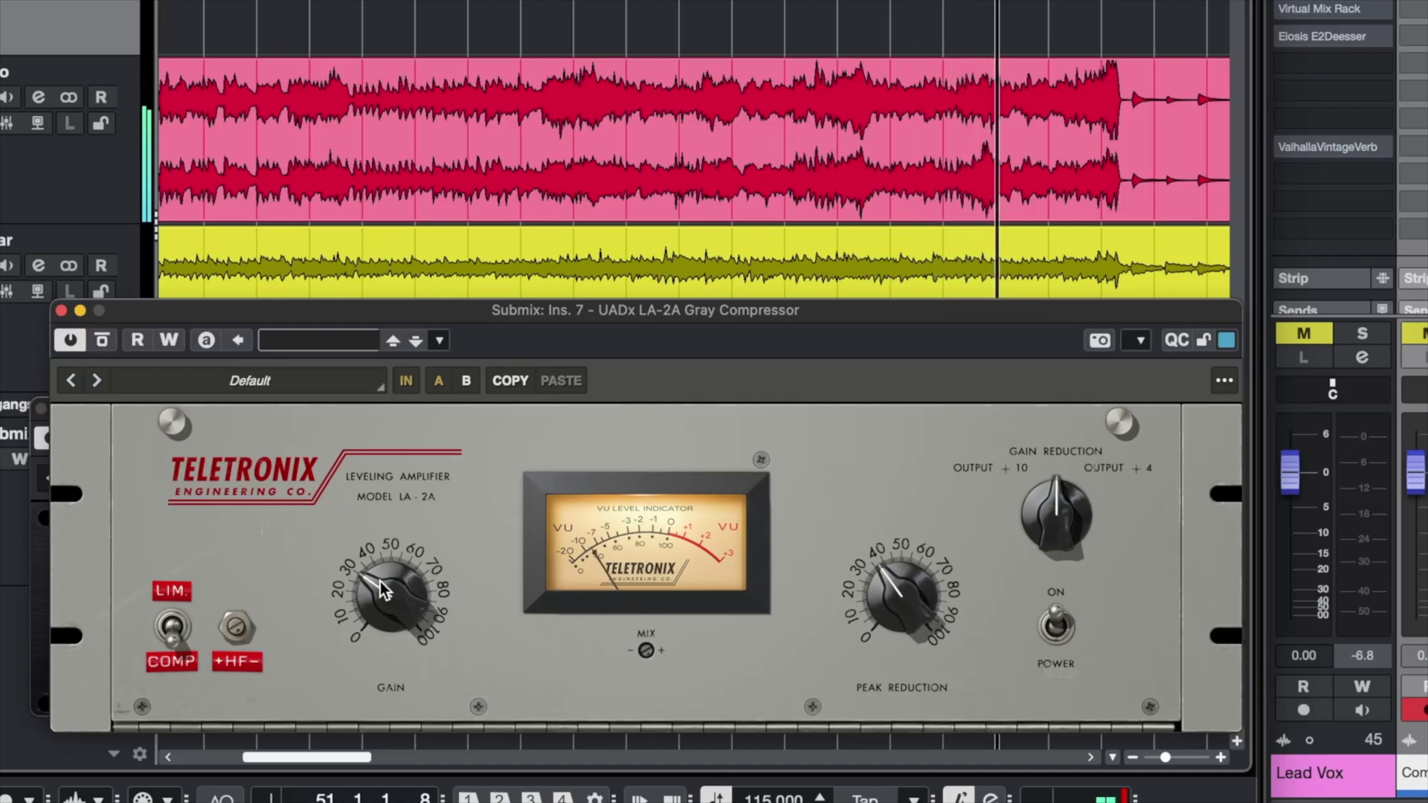
click(102, 341)
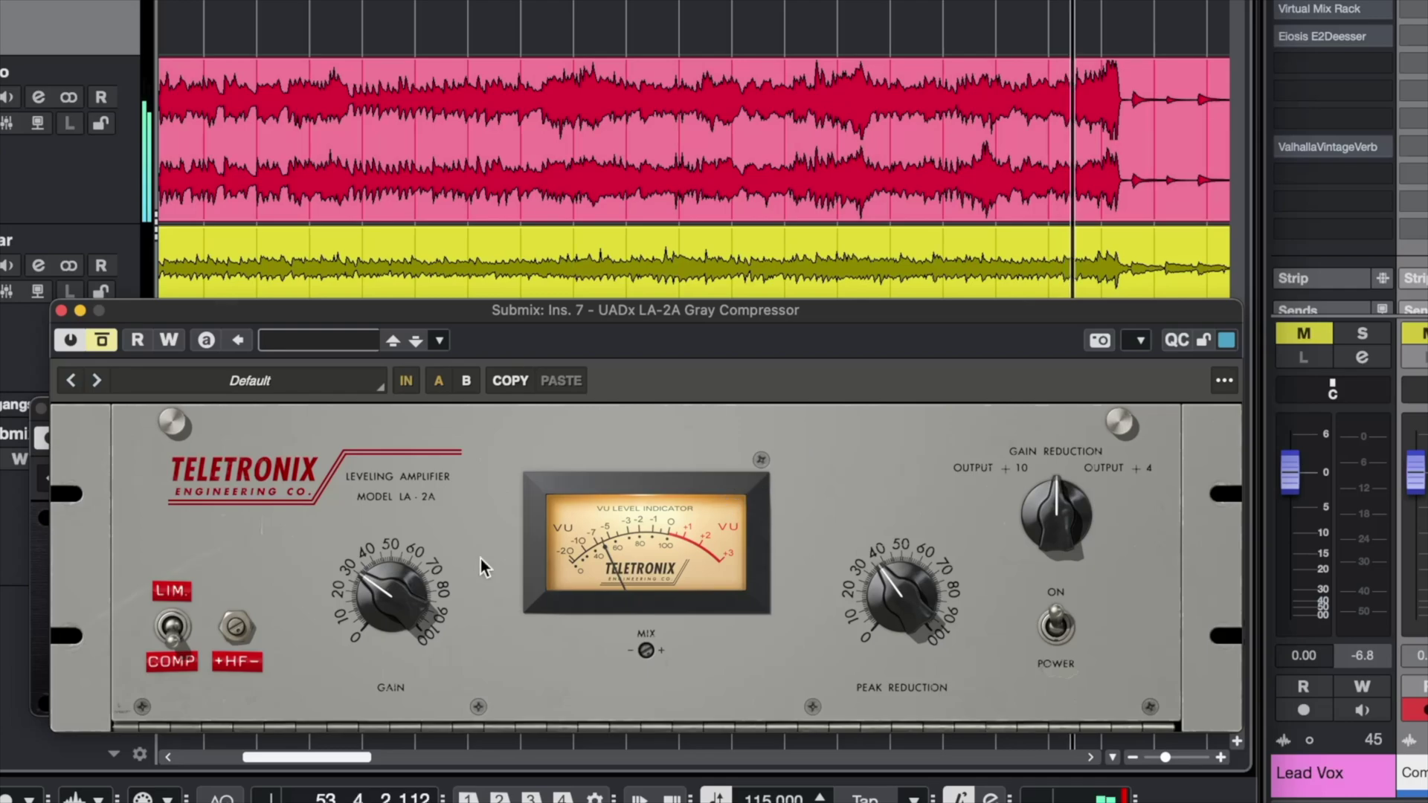
click(104, 340)
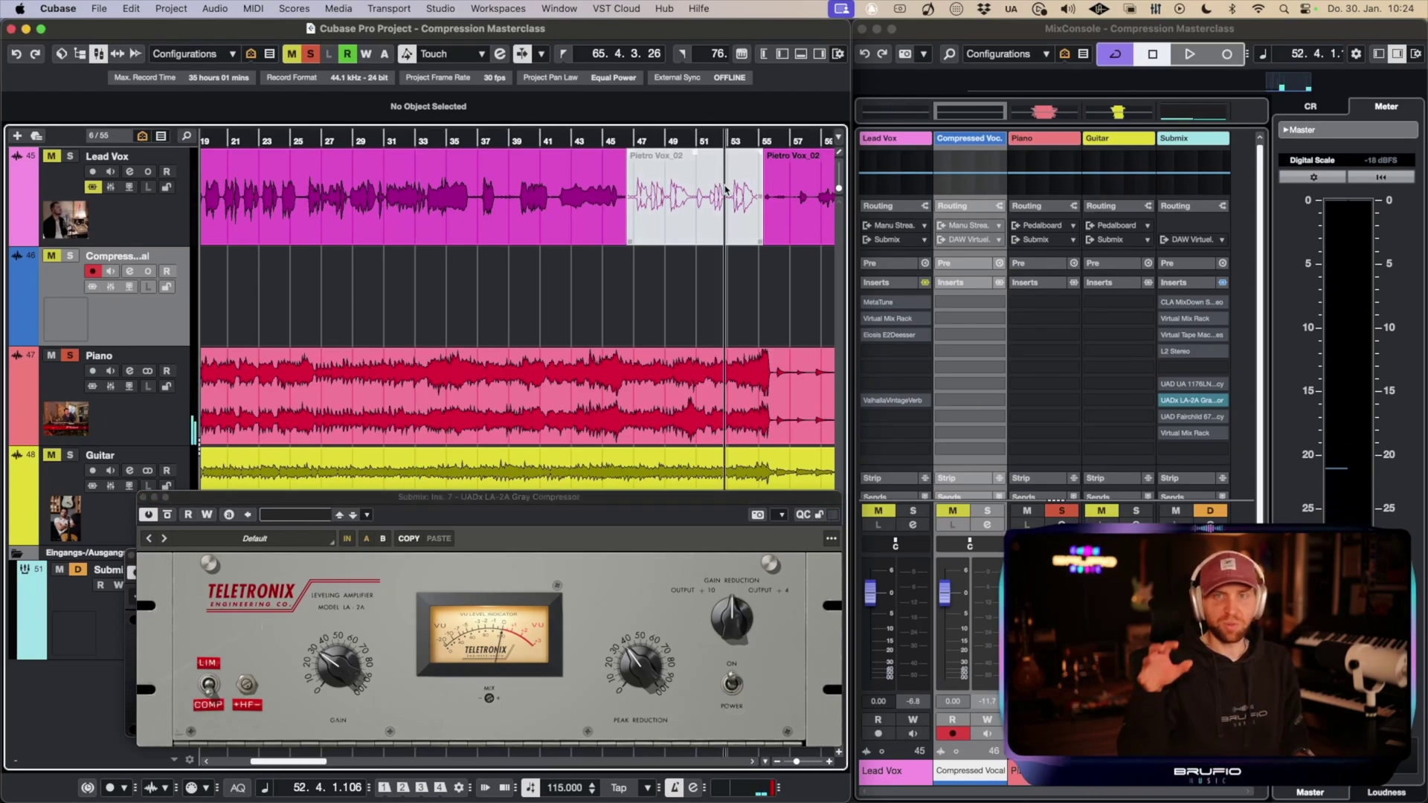
Step: Play the soloed piano from about bar 52 to listen to the LA-2A's compression, and stop playback
key(space)
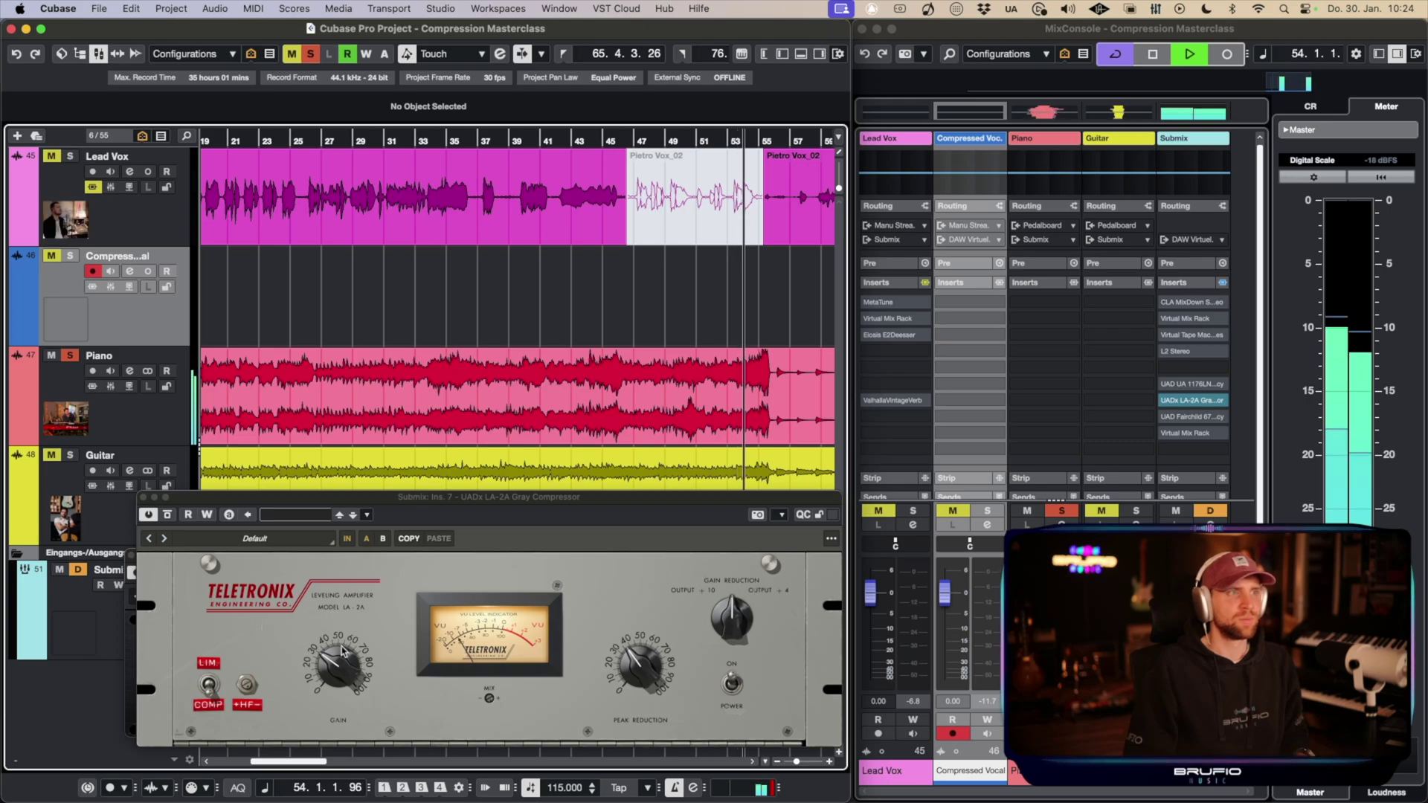
click(648, 668)
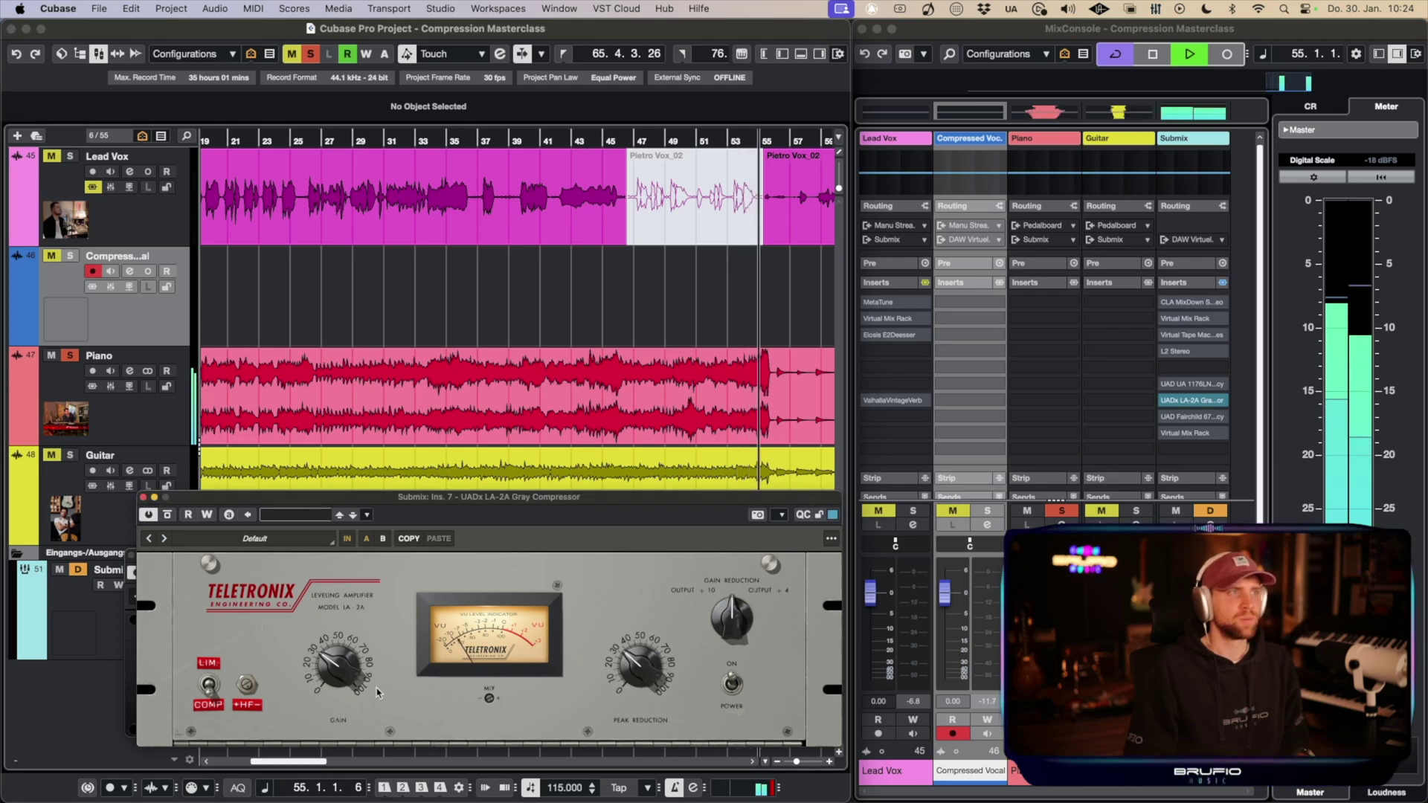
key(space)
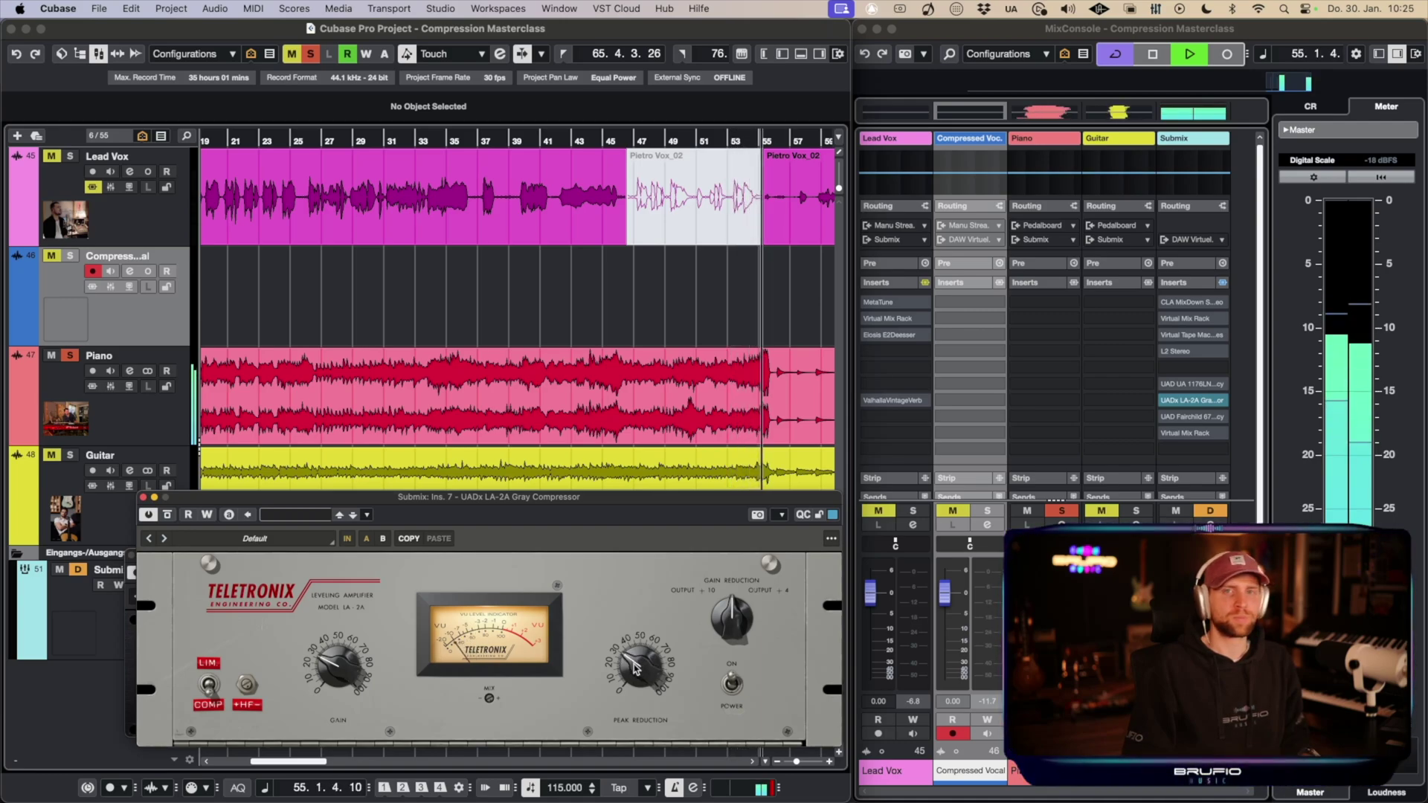
key(space)
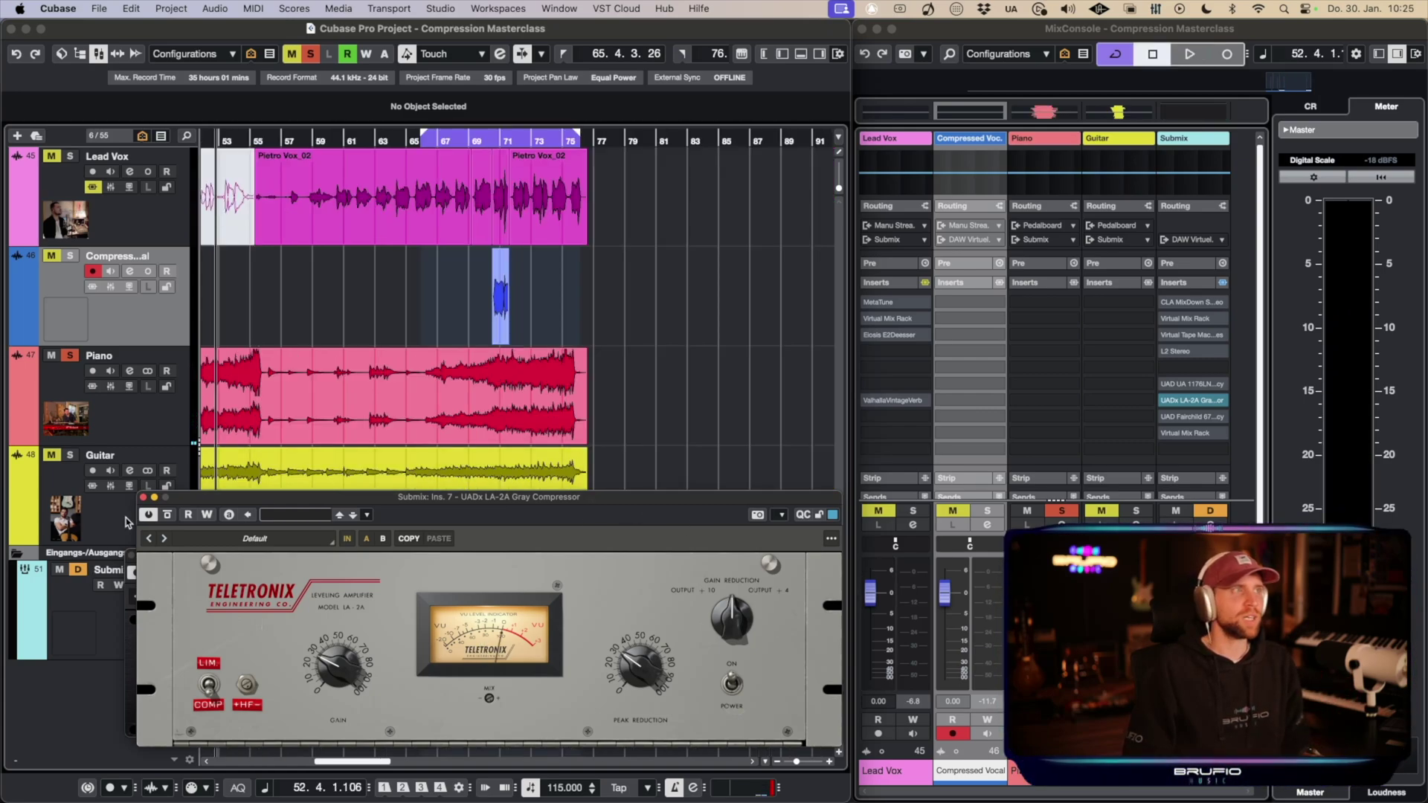
Step: Close the LA-2A and open the Submix's UAD Fairchild 670 Legacy insert in an active state, repositioning its window
click(144, 497)
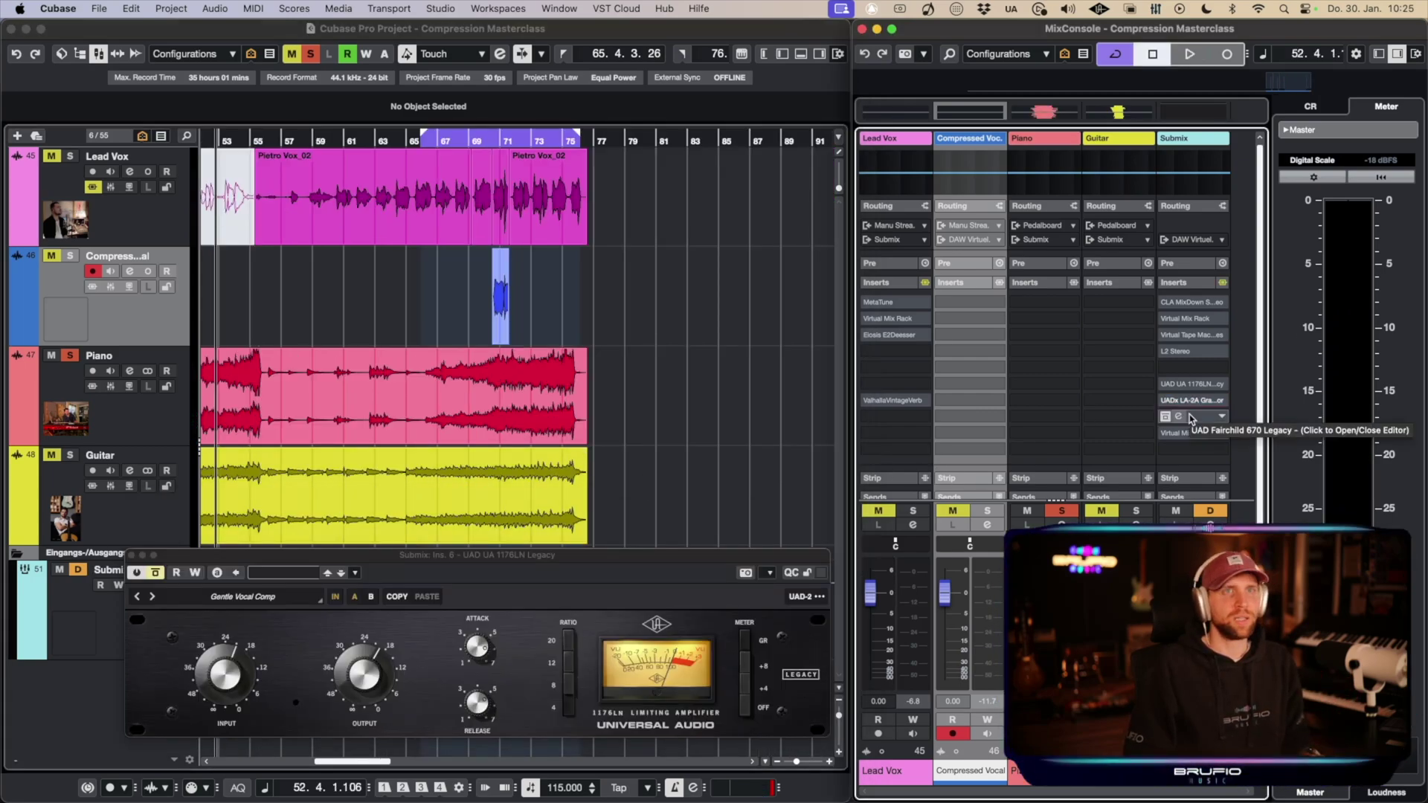
click(1168, 421)
click(1165, 417)
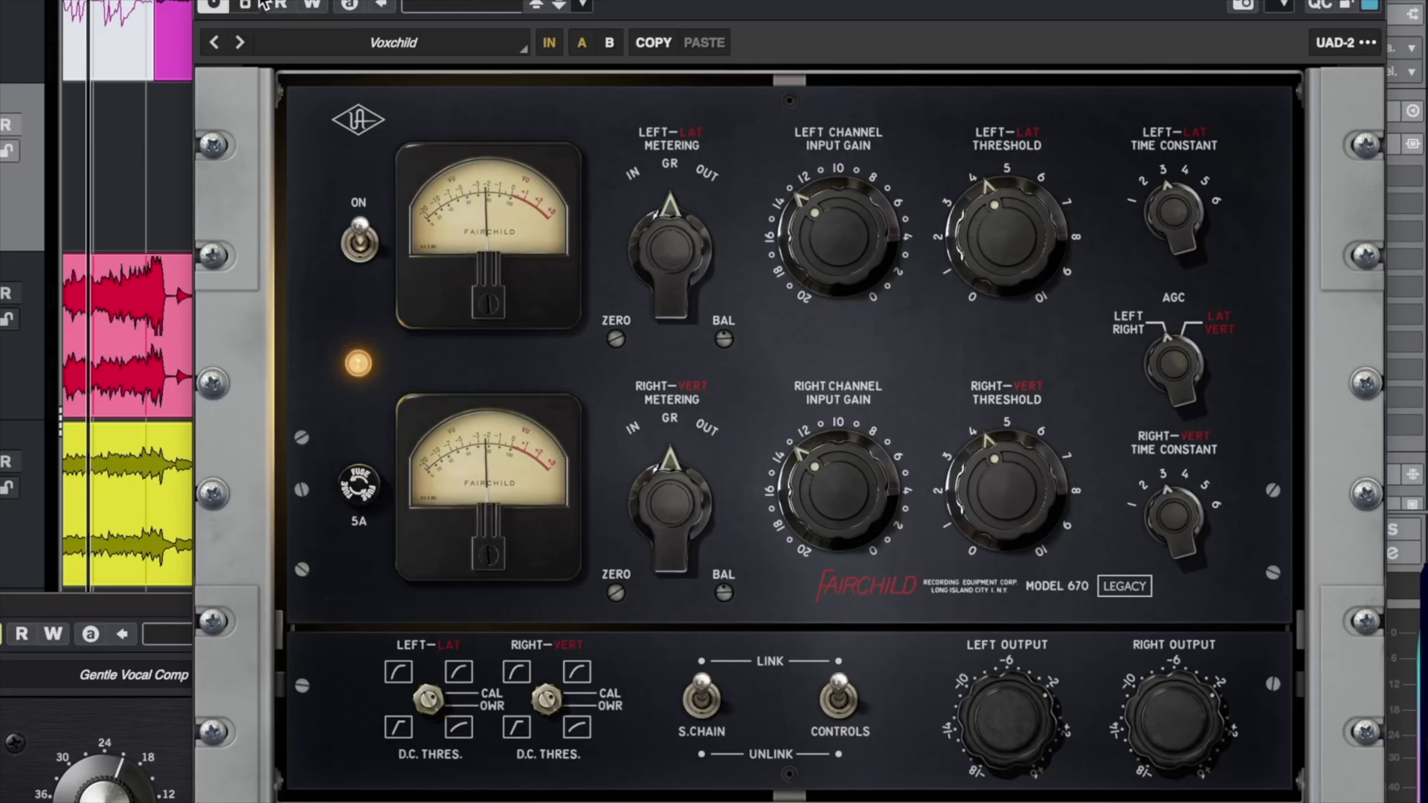
drag(261, 4, 83, 33)
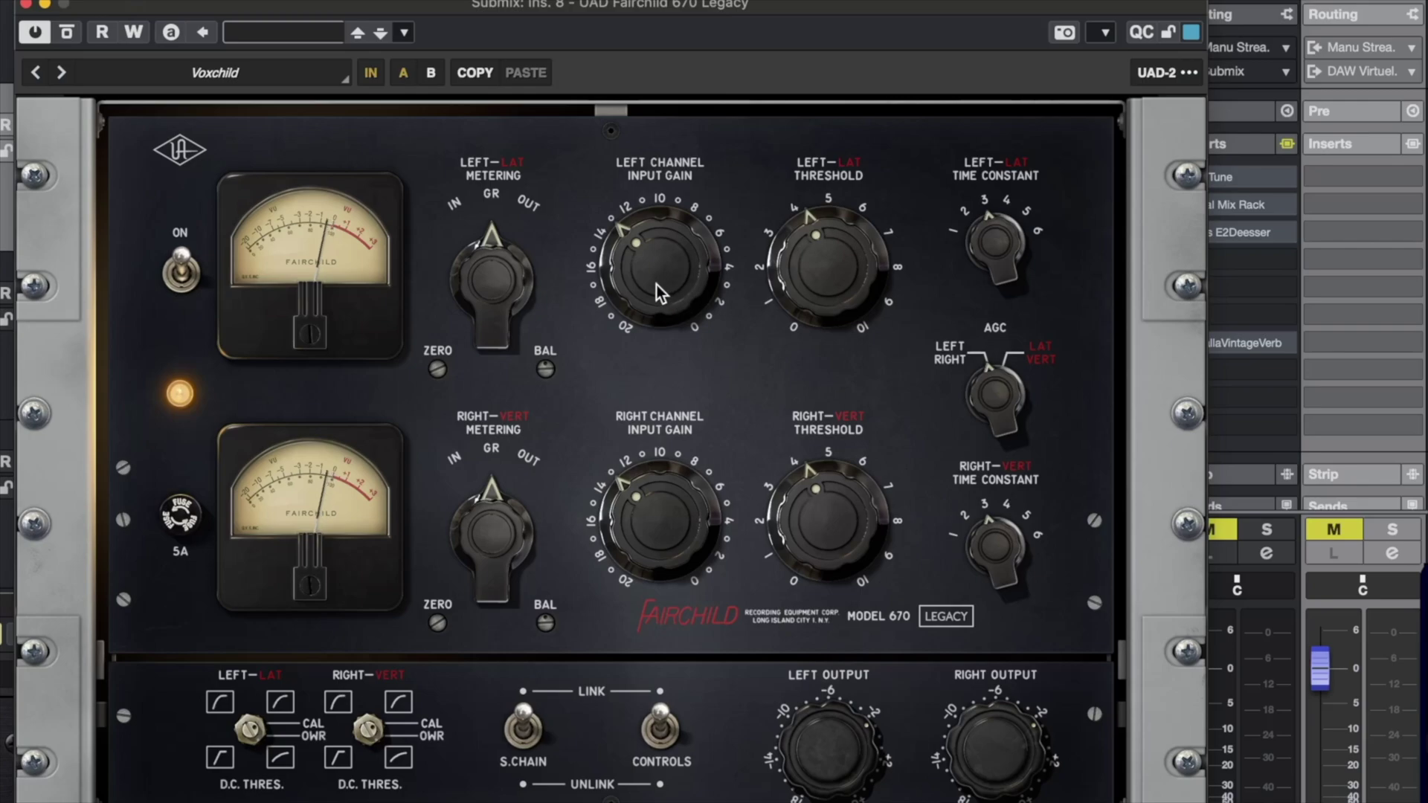
Step: Adjust the Fairchild 670's linked channels to an Input Gain of about 15 and a Threshold of about 8
drag(657, 284, 652, 247)
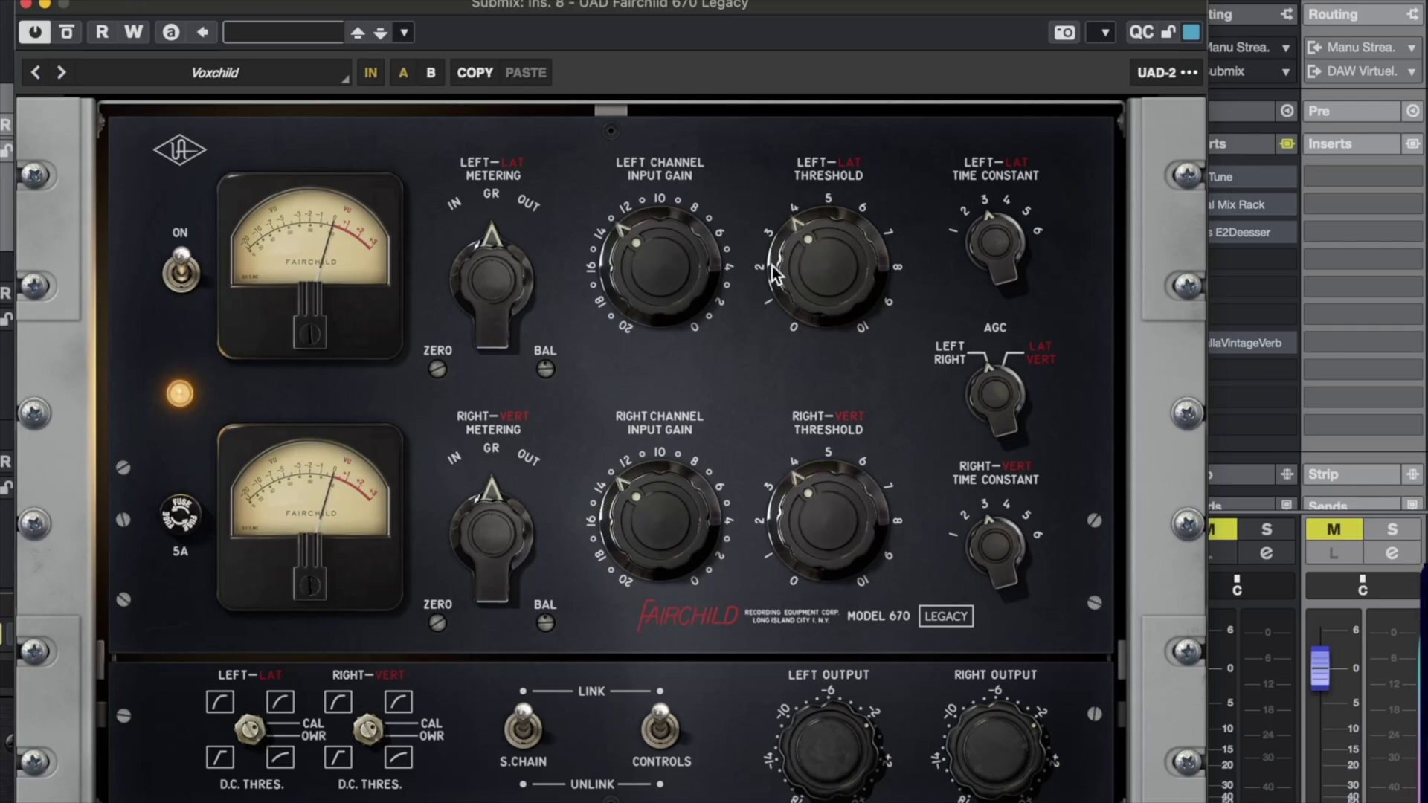
drag(792, 263, 802, 235)
drag(672, 256, 654, 291)
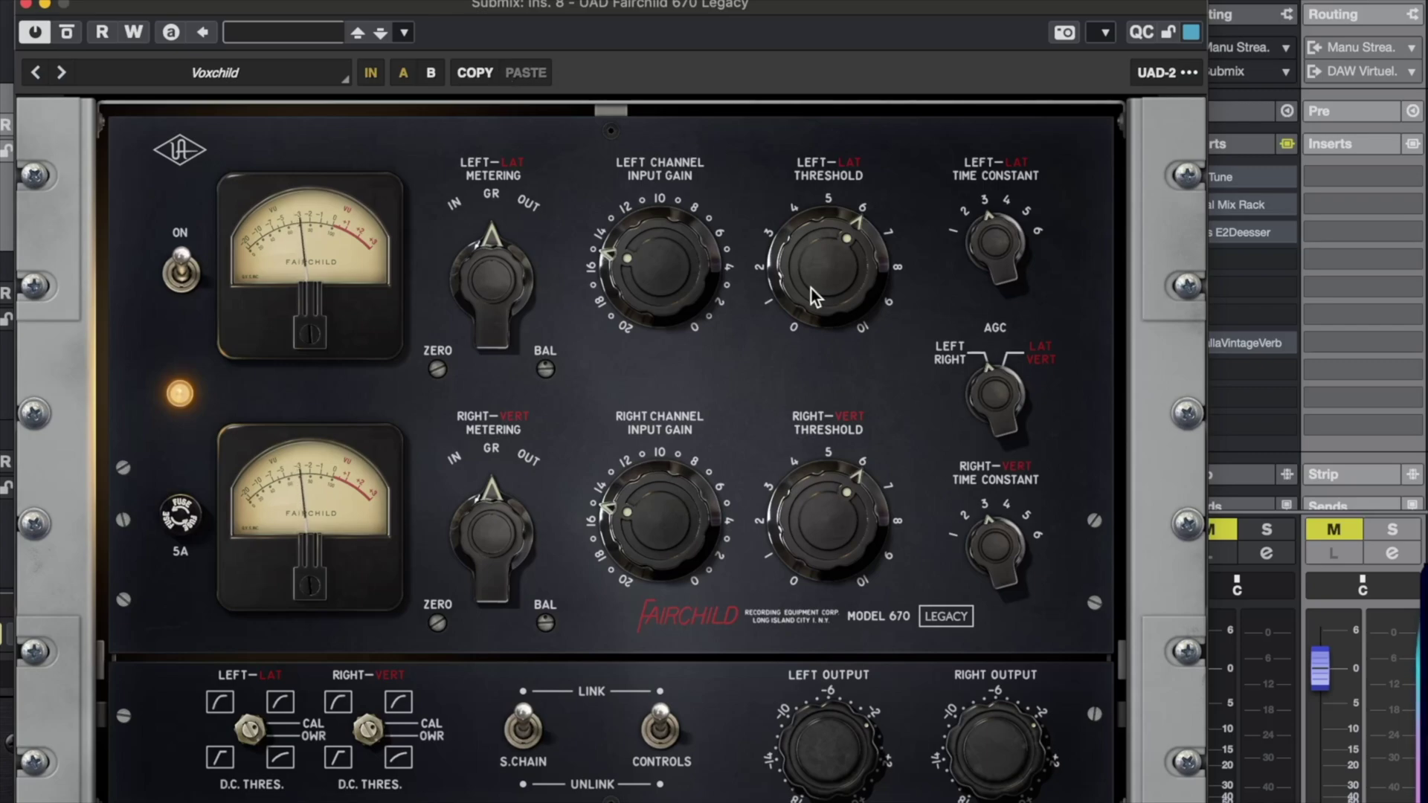
drag(813, 296, 820, 275)
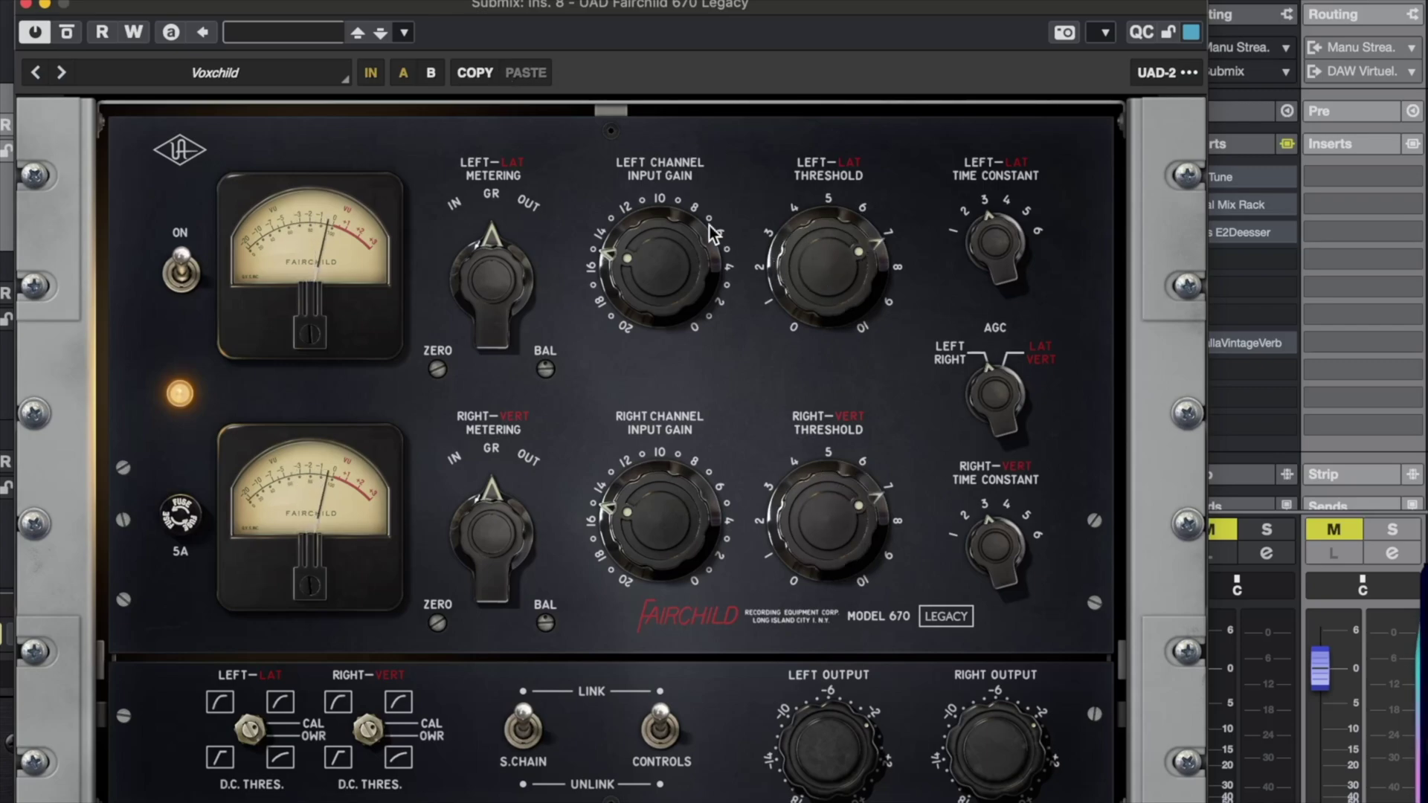
drag(804, 283, 808, 262)
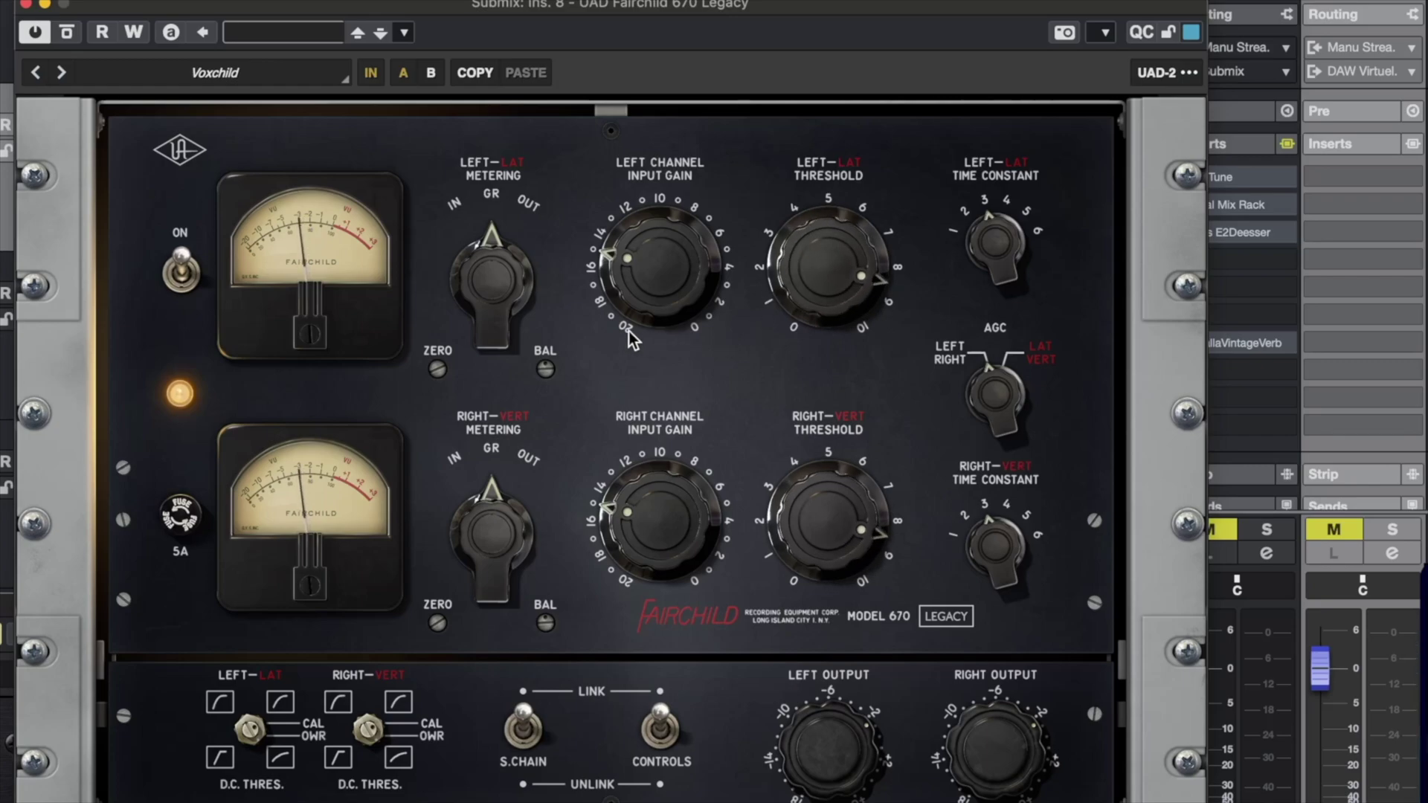
Step: Set the Fairchild's Input Gain to about 13 and lower its Threshold while the piano plays
drag(635, 304, 638, 280)
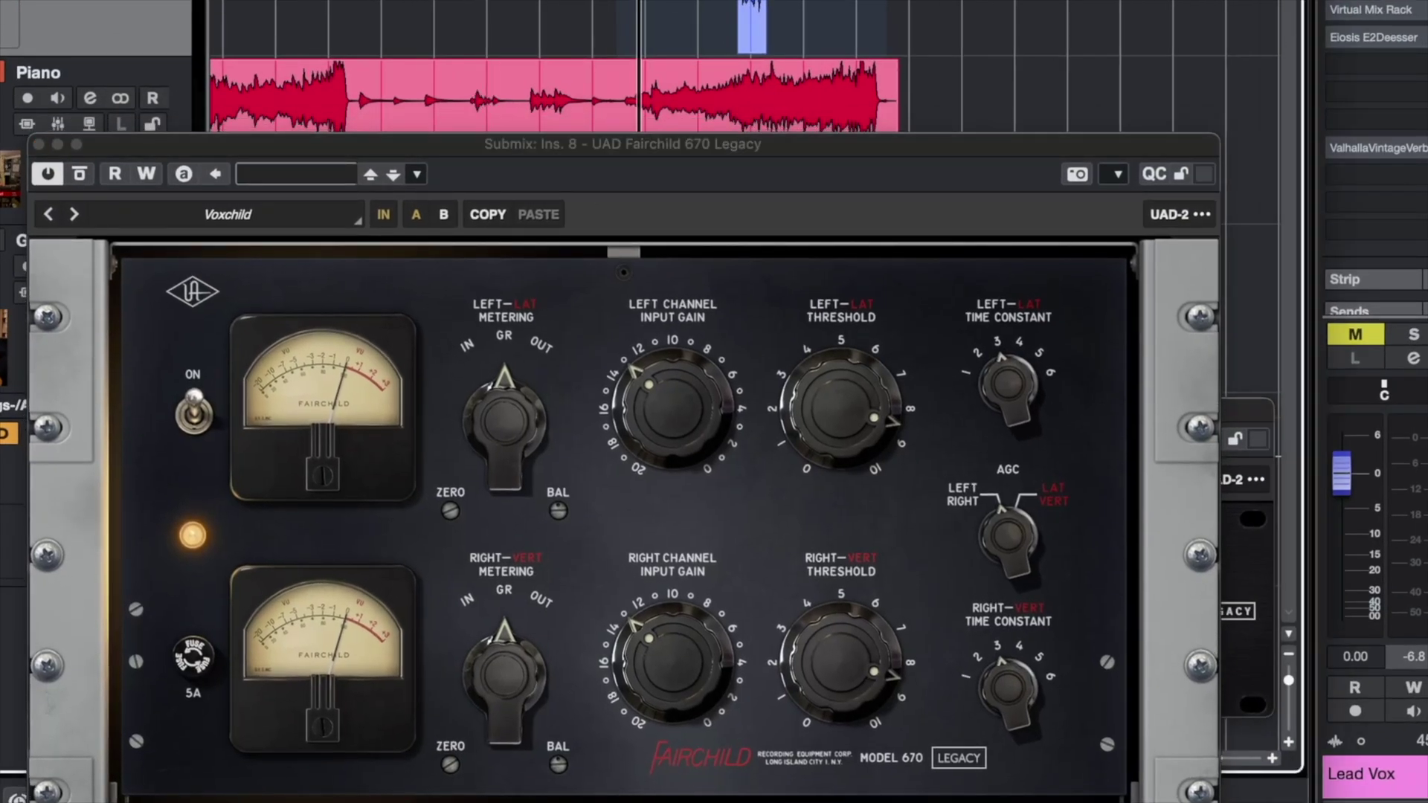
click(832, 421)
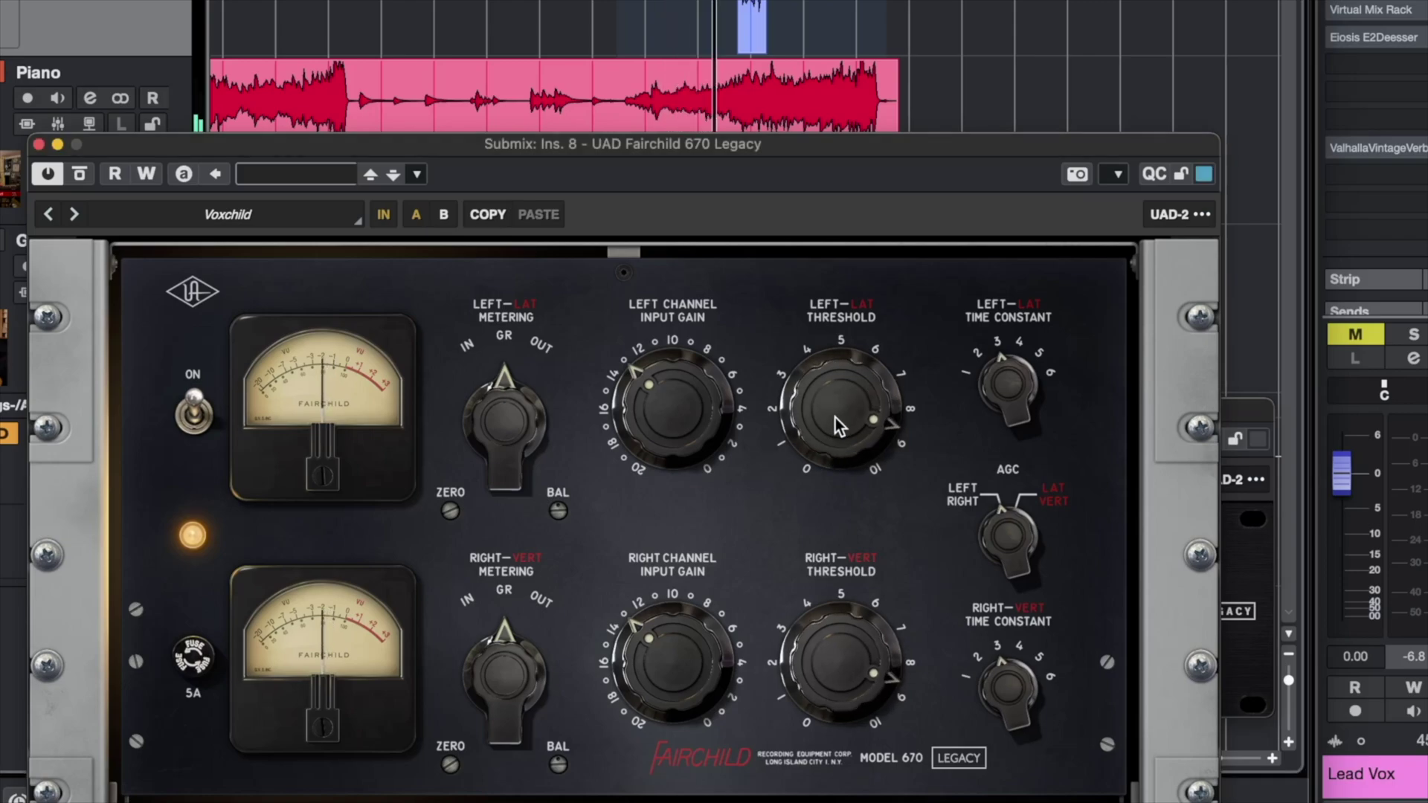
mouse_move(836, 418)
mouse_down()
mouse_move(863, 300)
mouse_move(828, 426)
mouse_up()
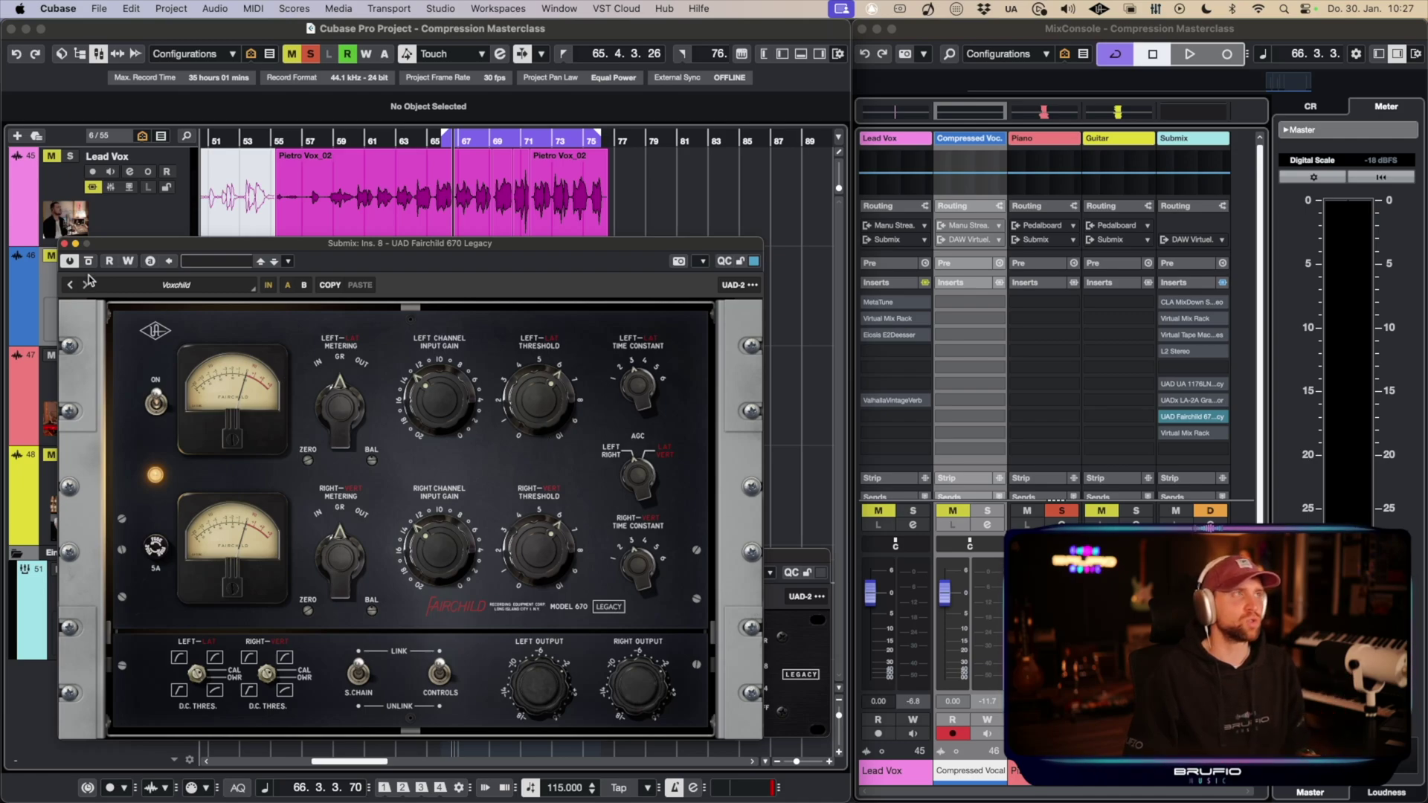
Step: Close the Fairchild and open the Submix's last Virtual Mix Rack insert, moving its window clear of the Lead Vox track
key(super+w)
click(1205, 433)
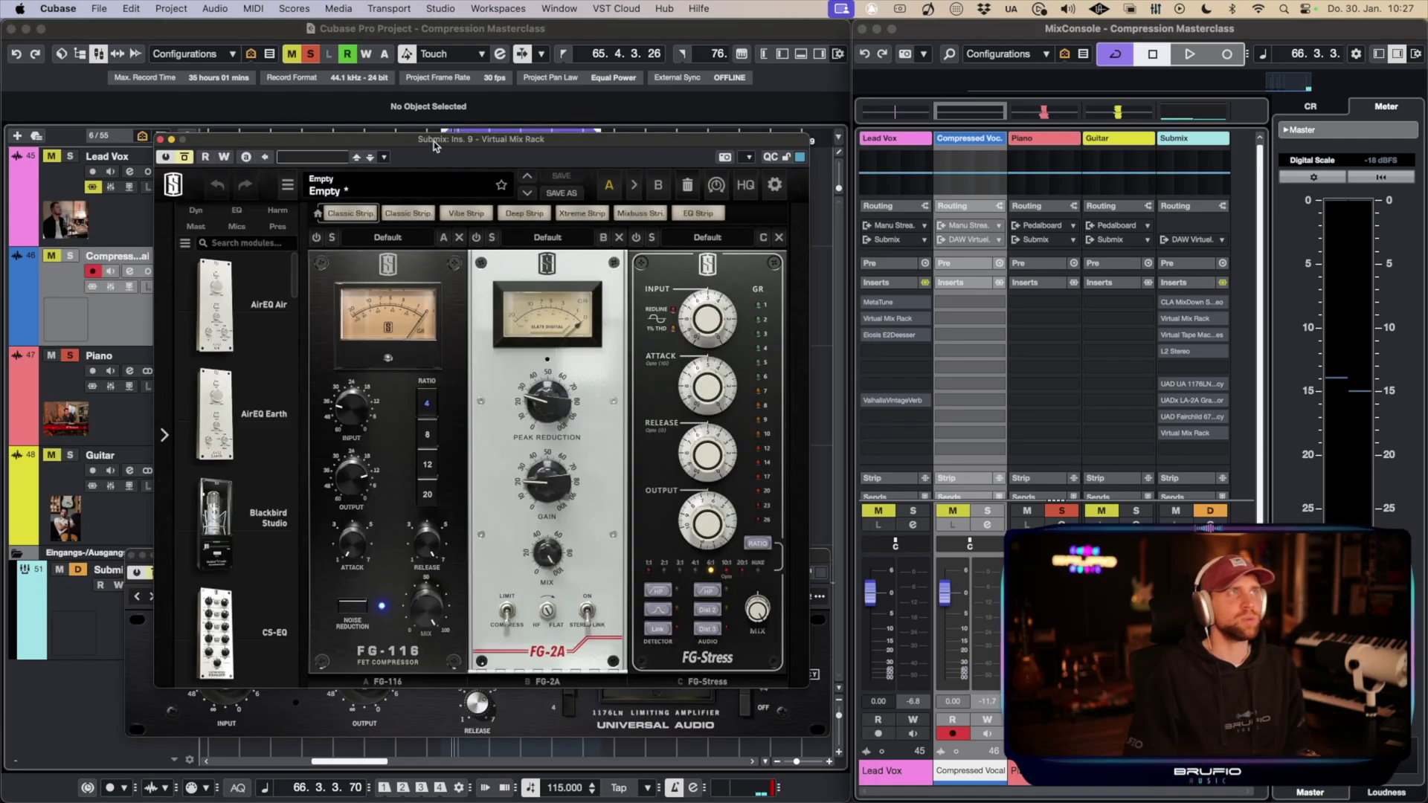
drag(434, 141, 354, 167)
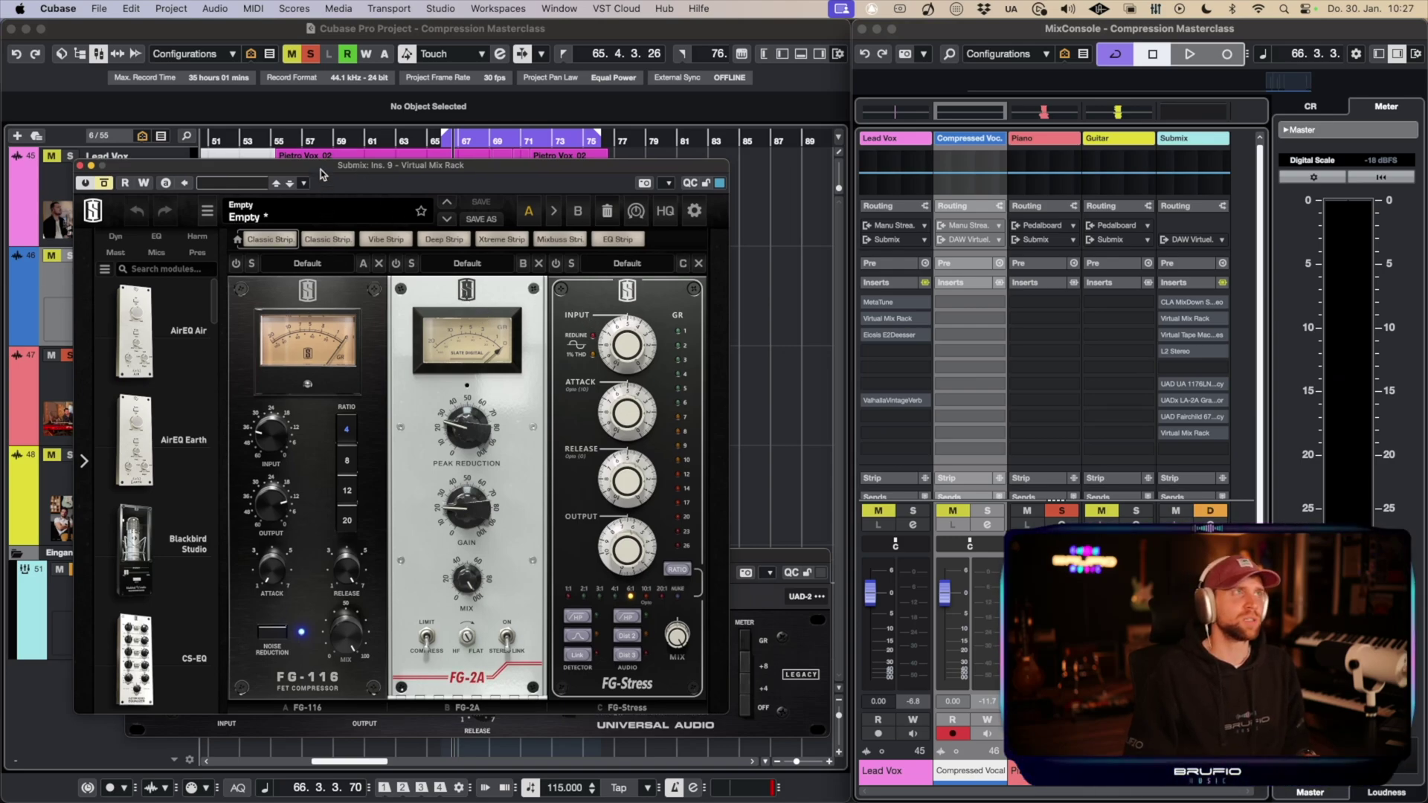
drag(321, 174, 321, 264)
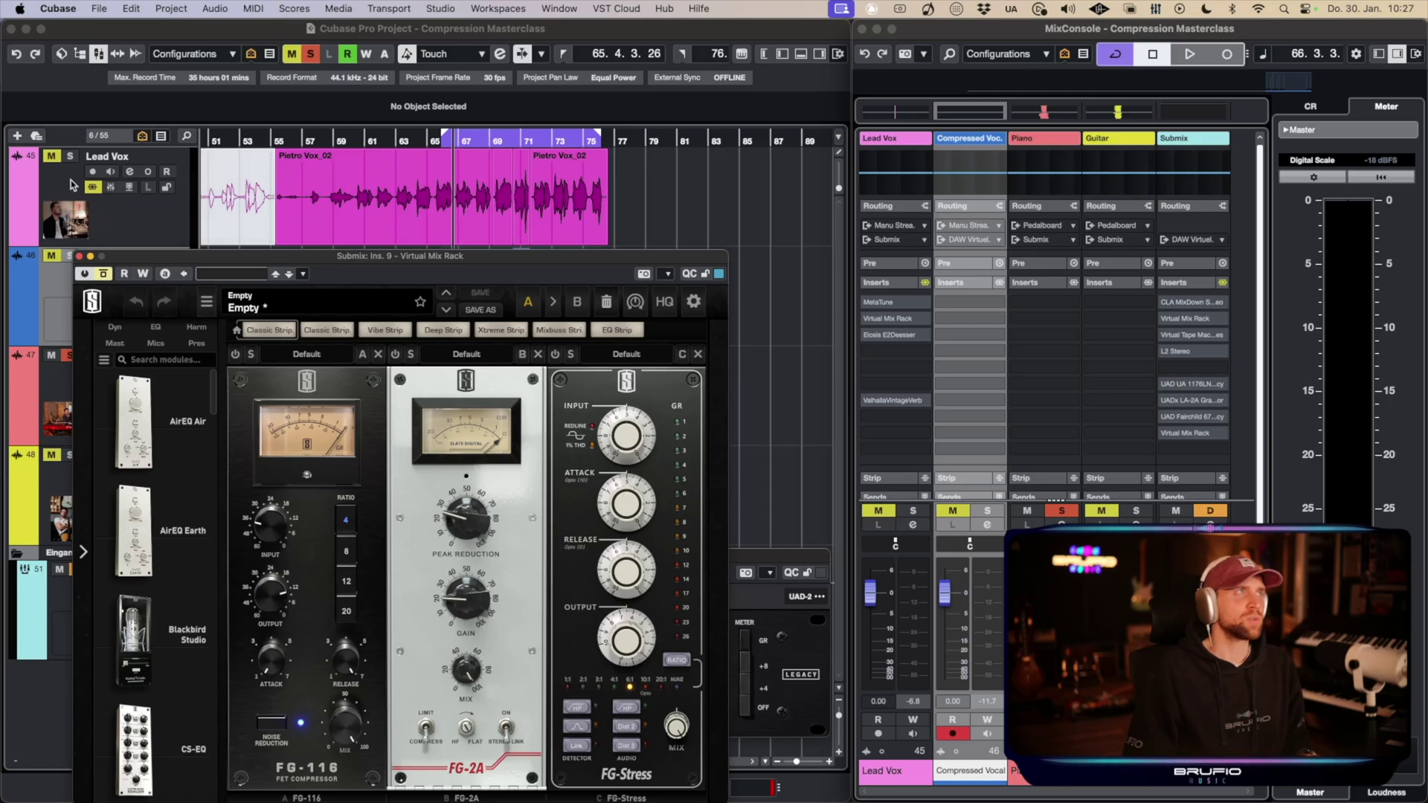
Step: Switch the solo from Piano to Lead Vox and set the FG-Stress compressor's Input to 3.10 and Attack to 4.30
click(70, 156)
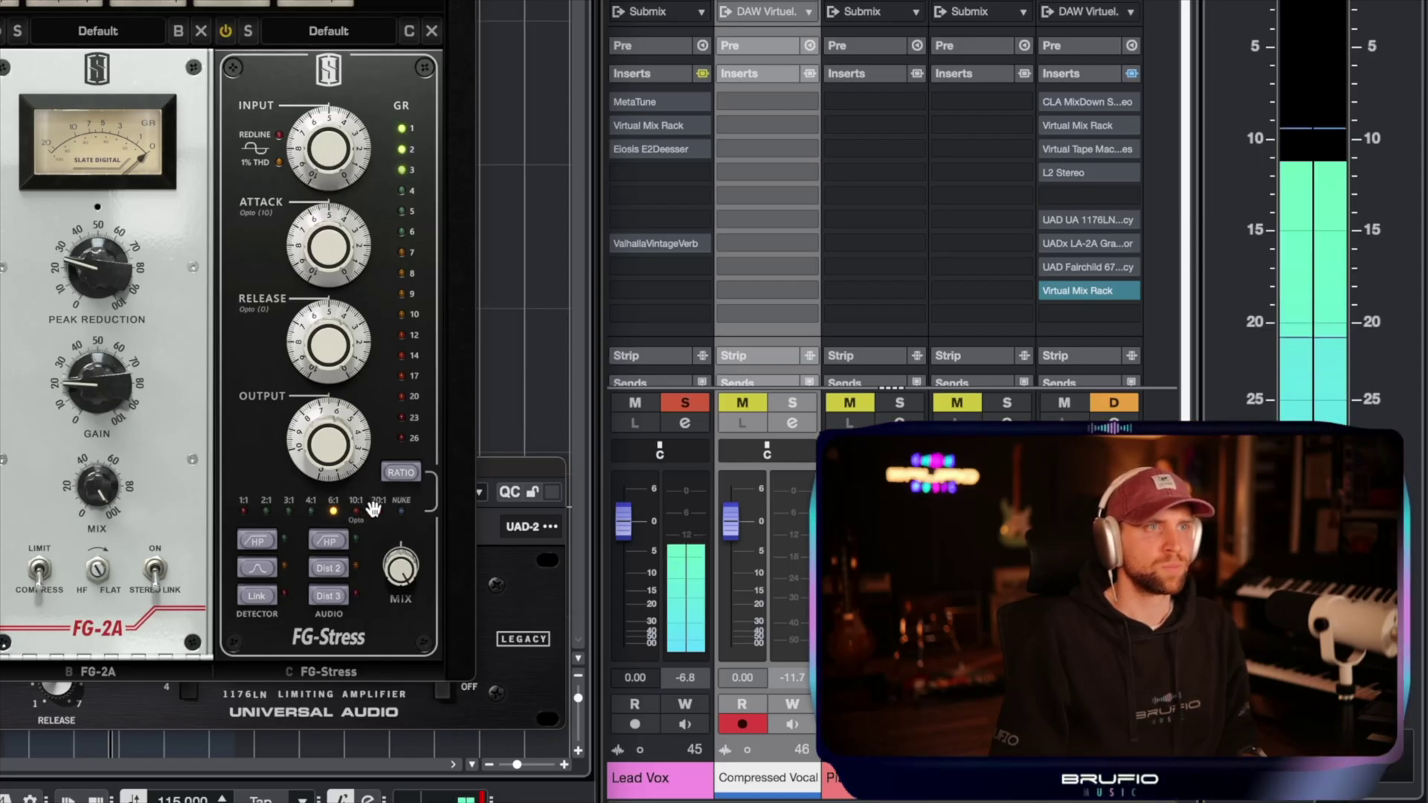
mouse_move(329, 444)
drag(328, 443, 329, 439)
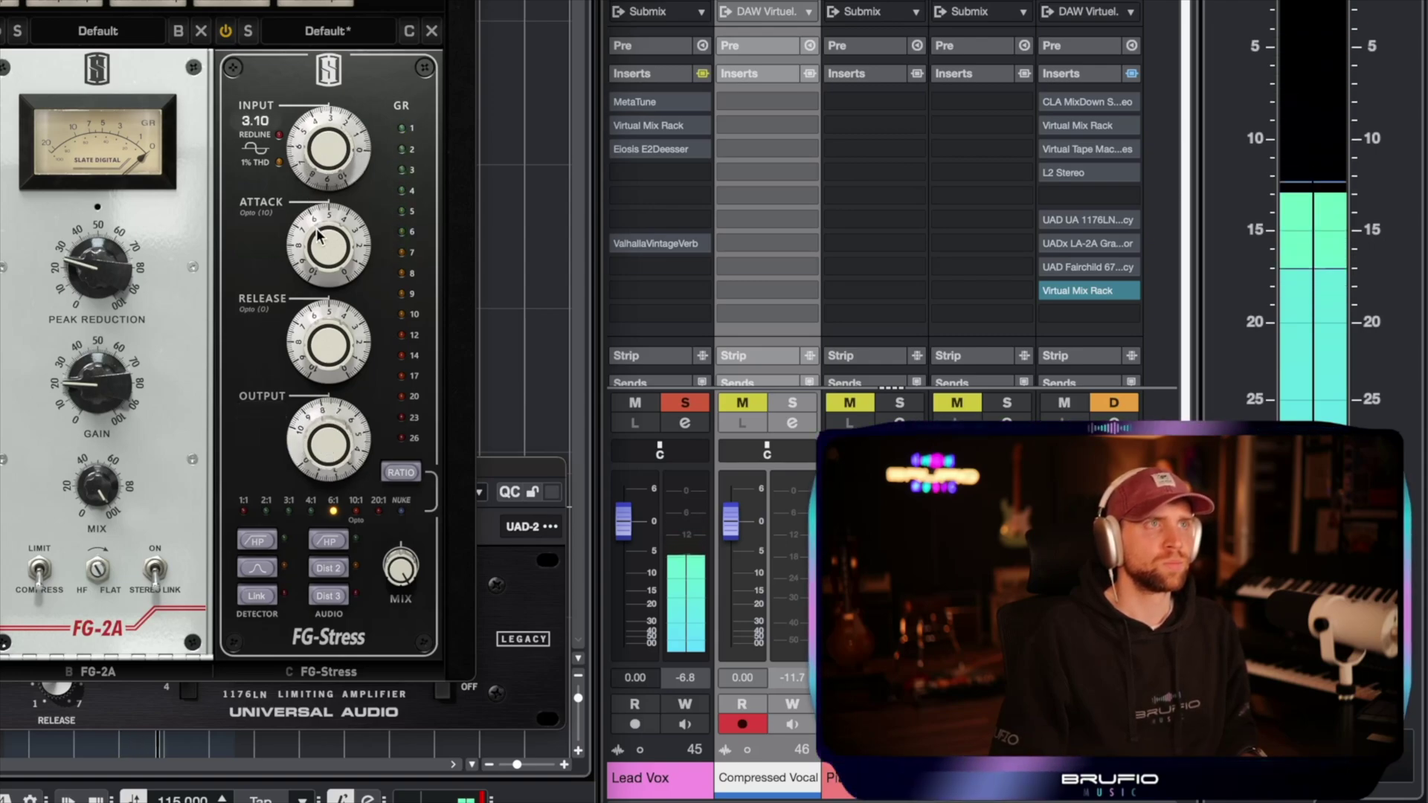
mouse_move(318, 255)
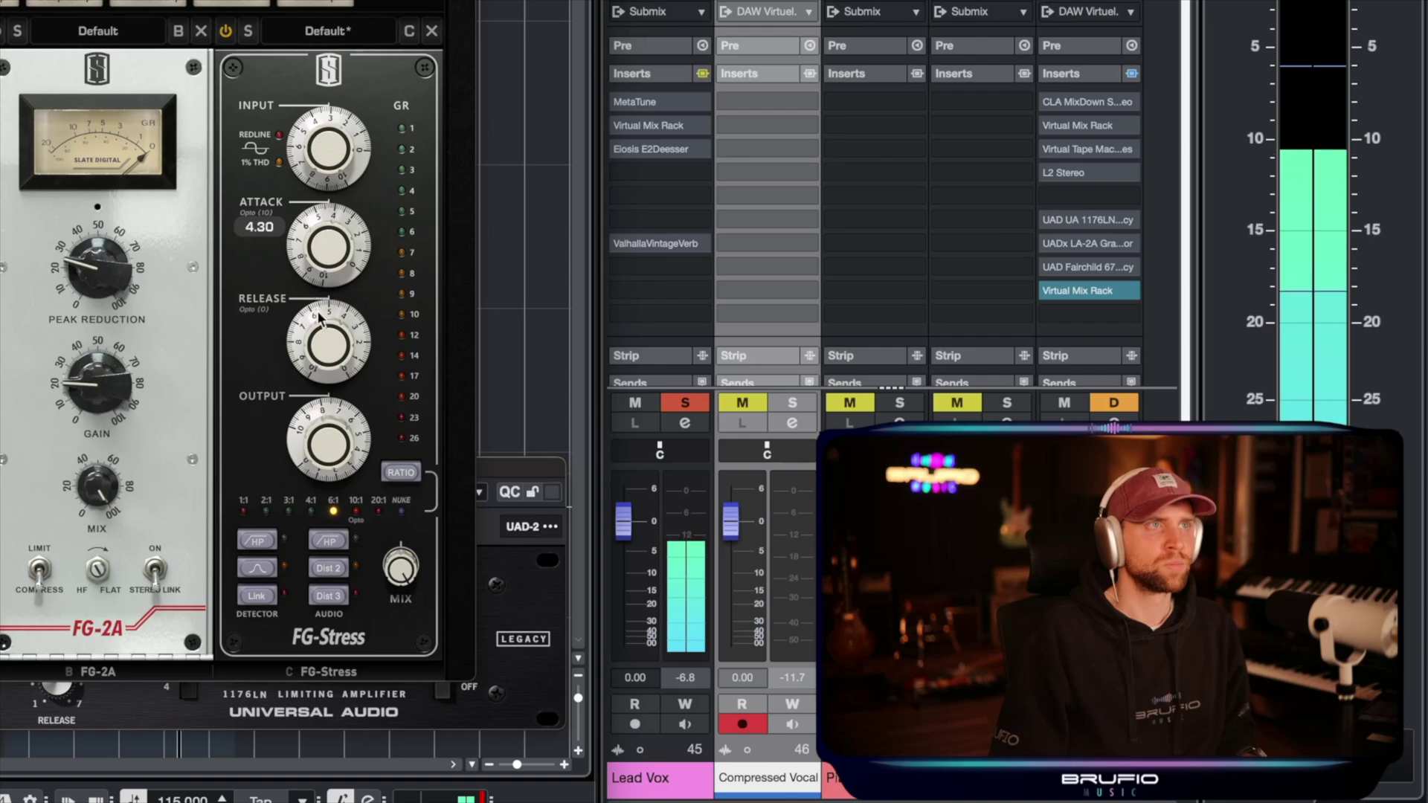
Step: Change the FG-Stress compressor's ratio to 4:1 while the vocal plays
click(392, 479)
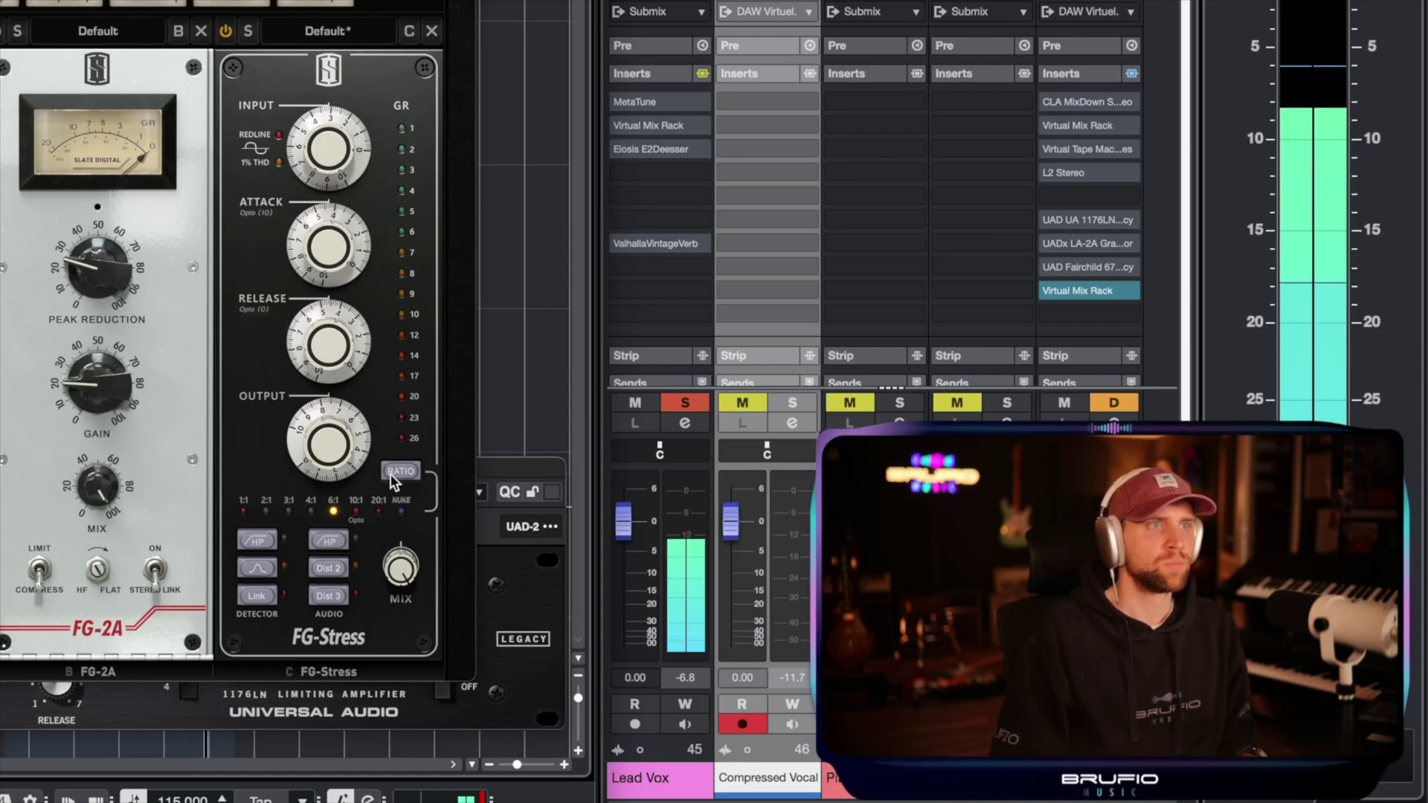
click(394, 476)
click(394, 476)
click(394, 476)
click(394, 476)
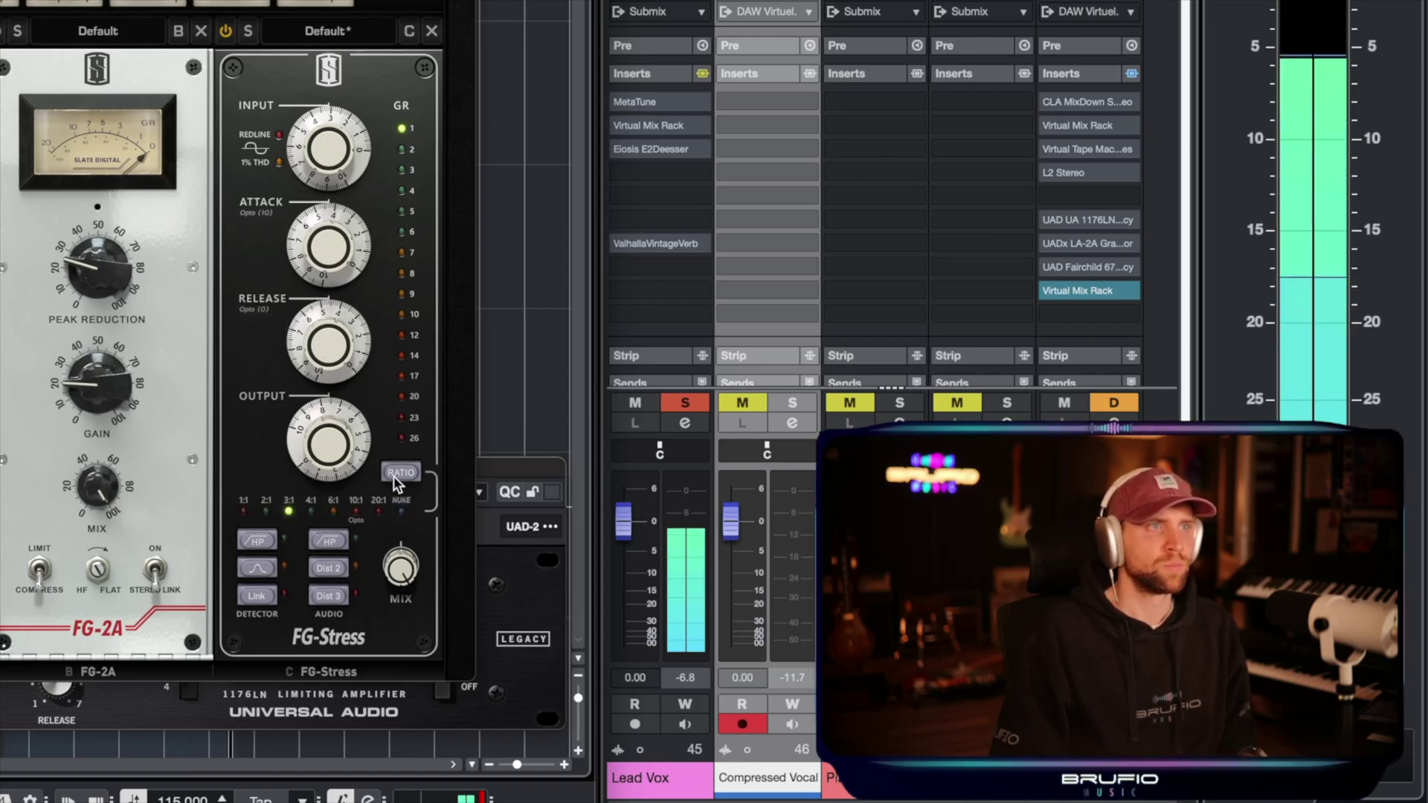
click(394, 476)
click(395, 476)
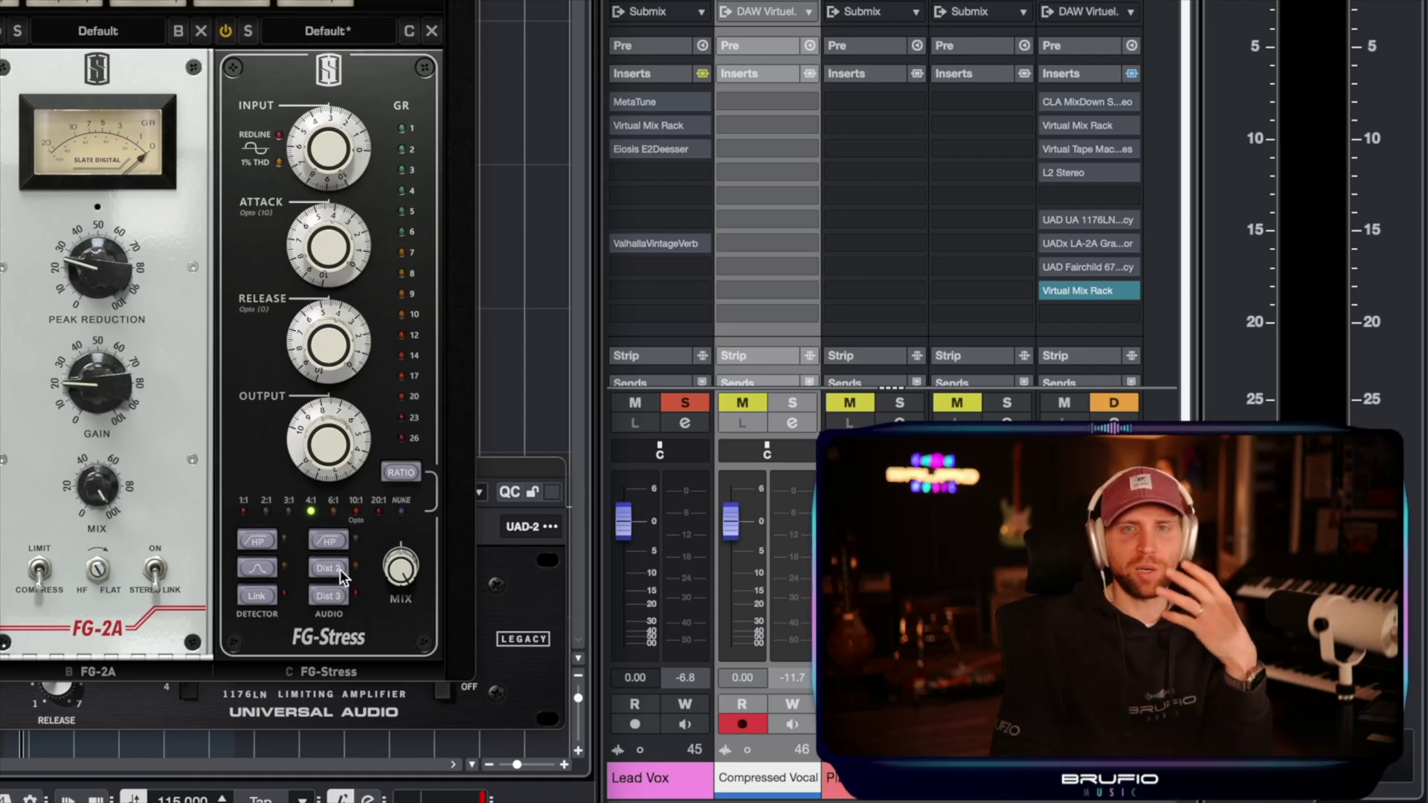
Step: Refine the FG-Stress sound: enable the detector HP and Dist 3, choose the 6:1 ratio, set Output to 6.40, and readjust Input, Attack and Release
click(333, 587)
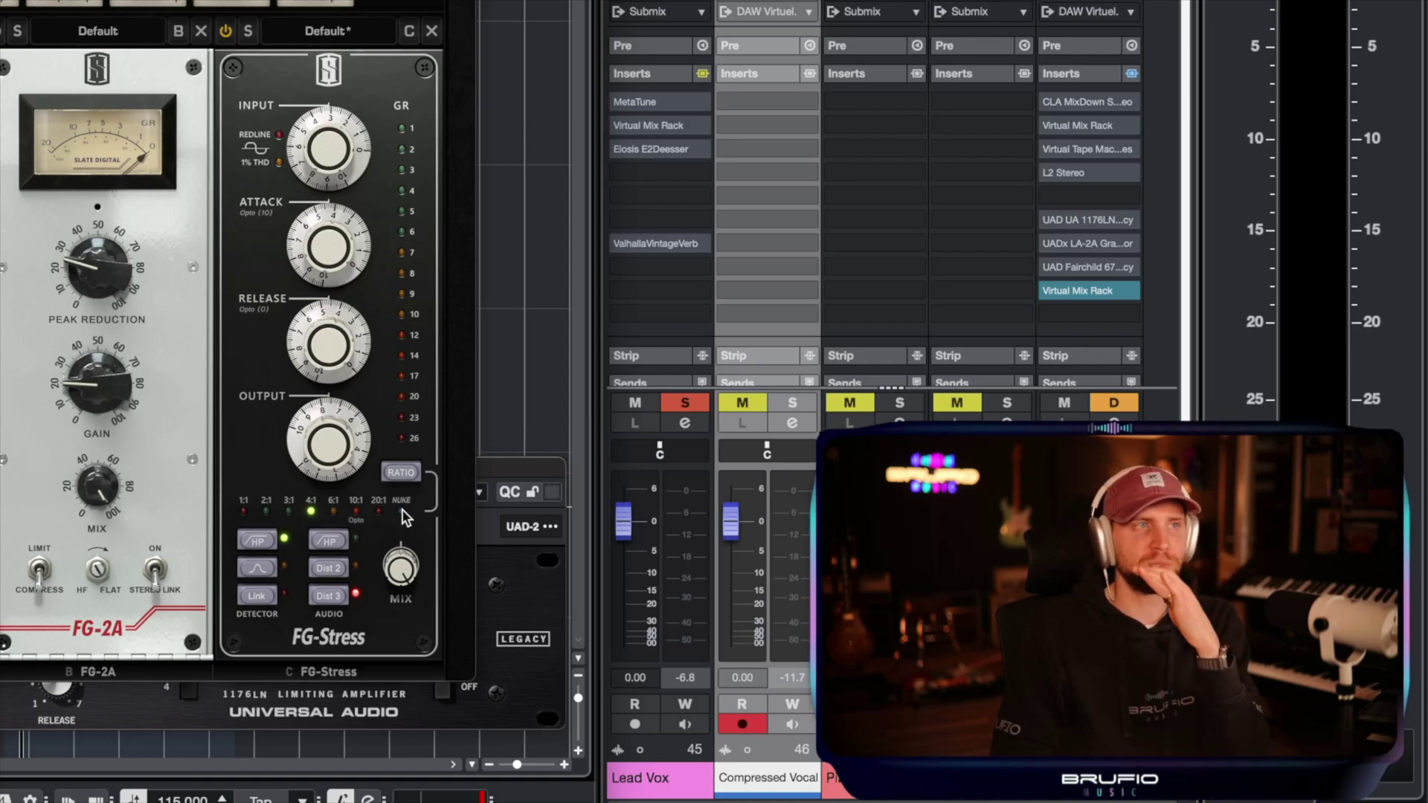
click(403, 474)
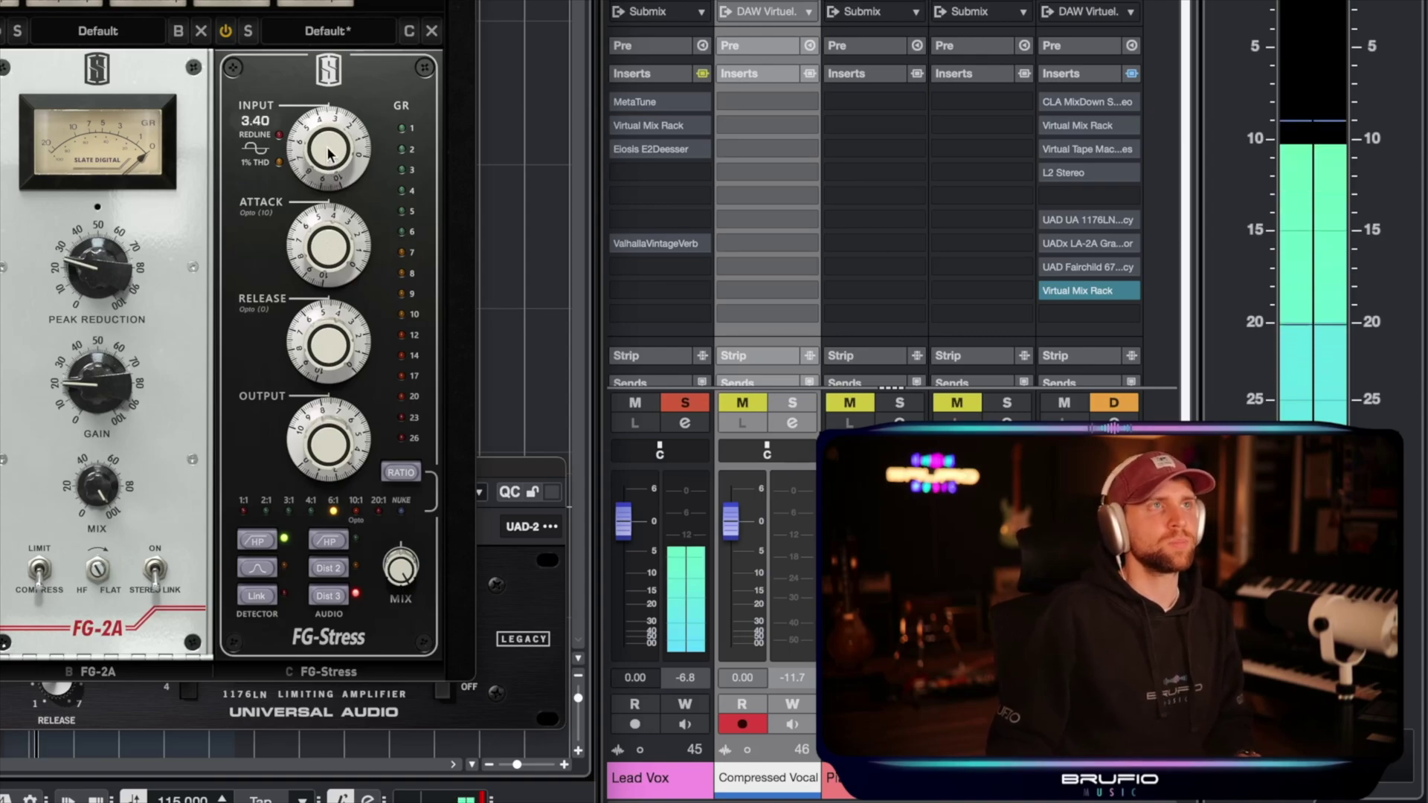
drag(328, 130, 328, 125)
drag(331, 467, 333, 476)
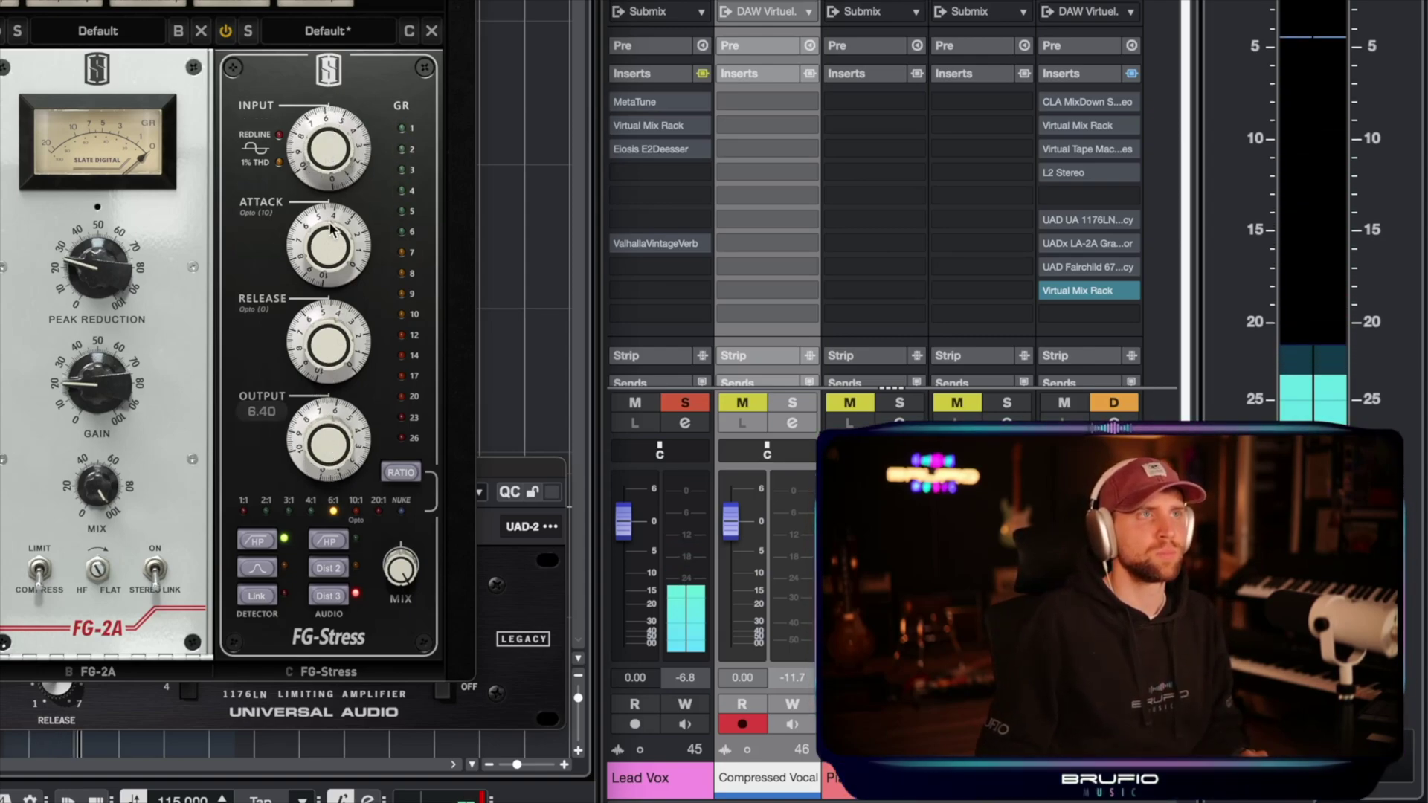
drag(332, 216, 319, 276)
drag(316, 365, 325, 385)
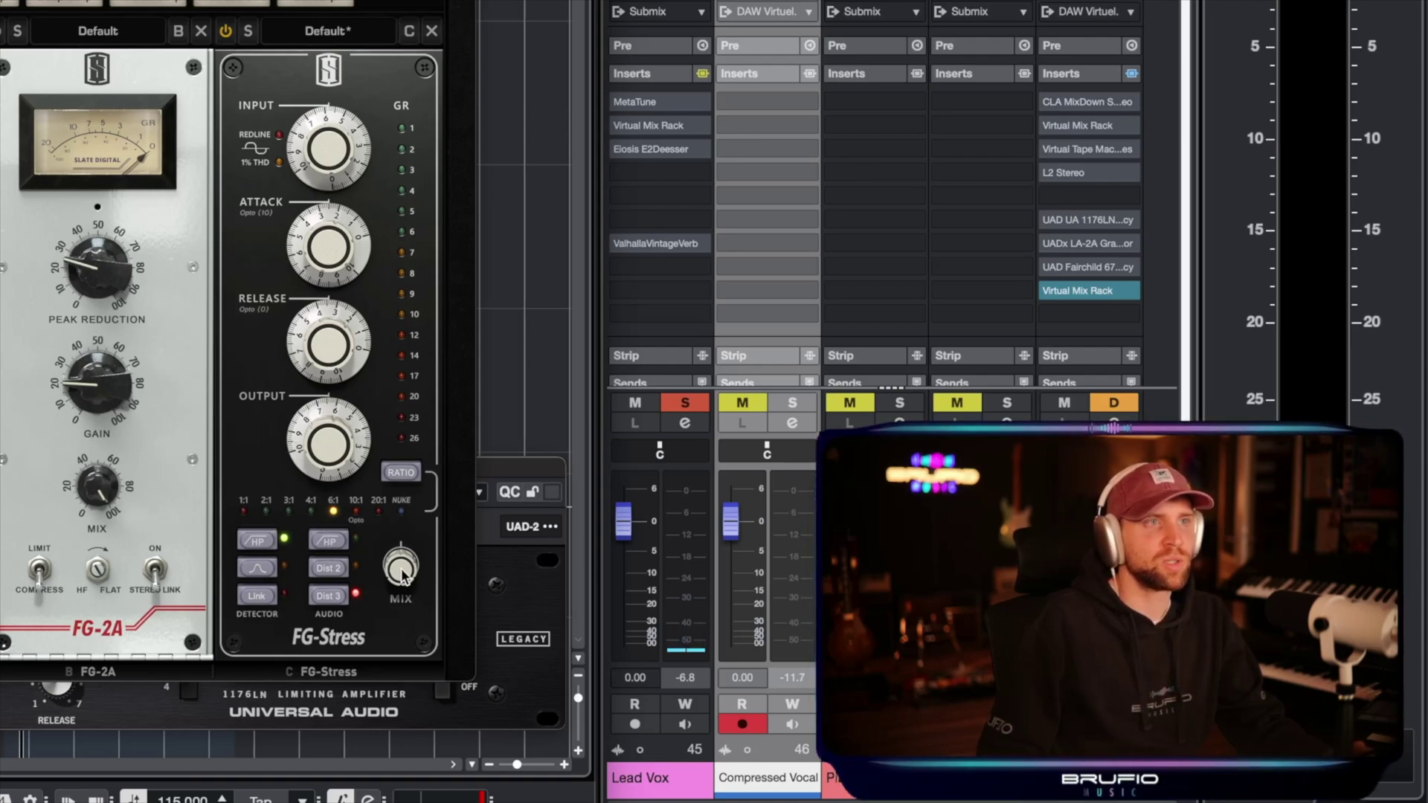
Step: Demonstrate parallel compression by lowering the FG-Stress Mix to about 7% and returning it to fully wet
mouse_move(402, 572)
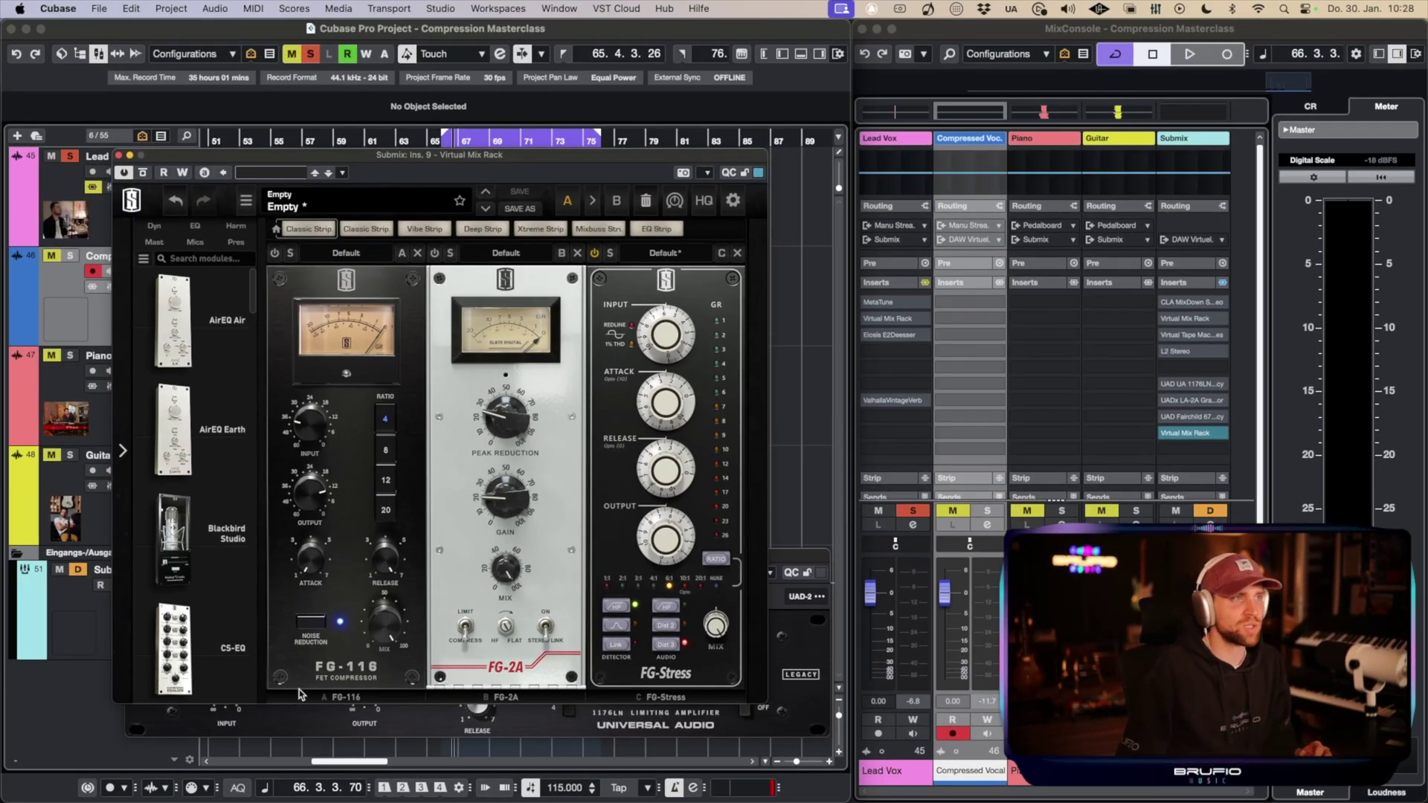
drag(387, 619, 384, 634)
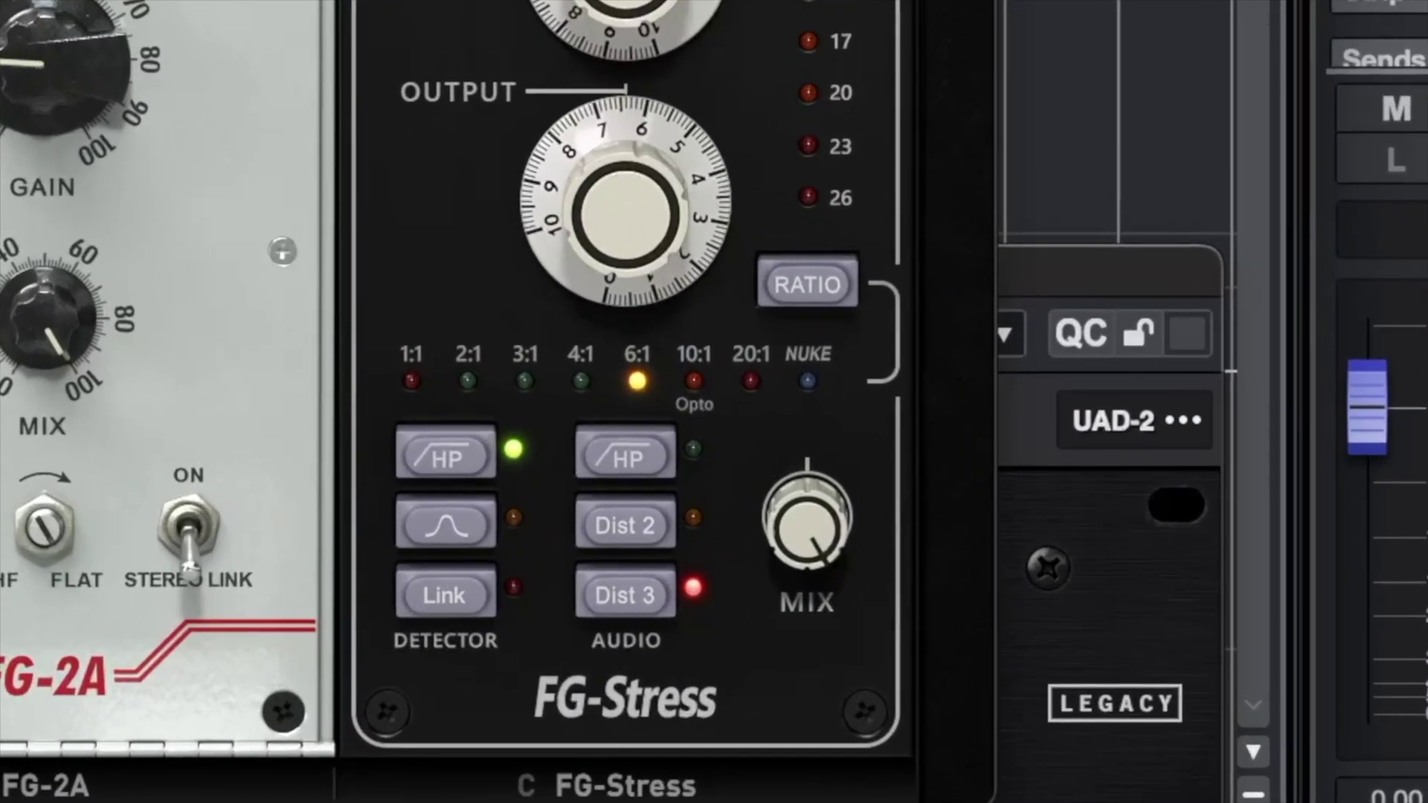
drag(844, 528, 814, 655)
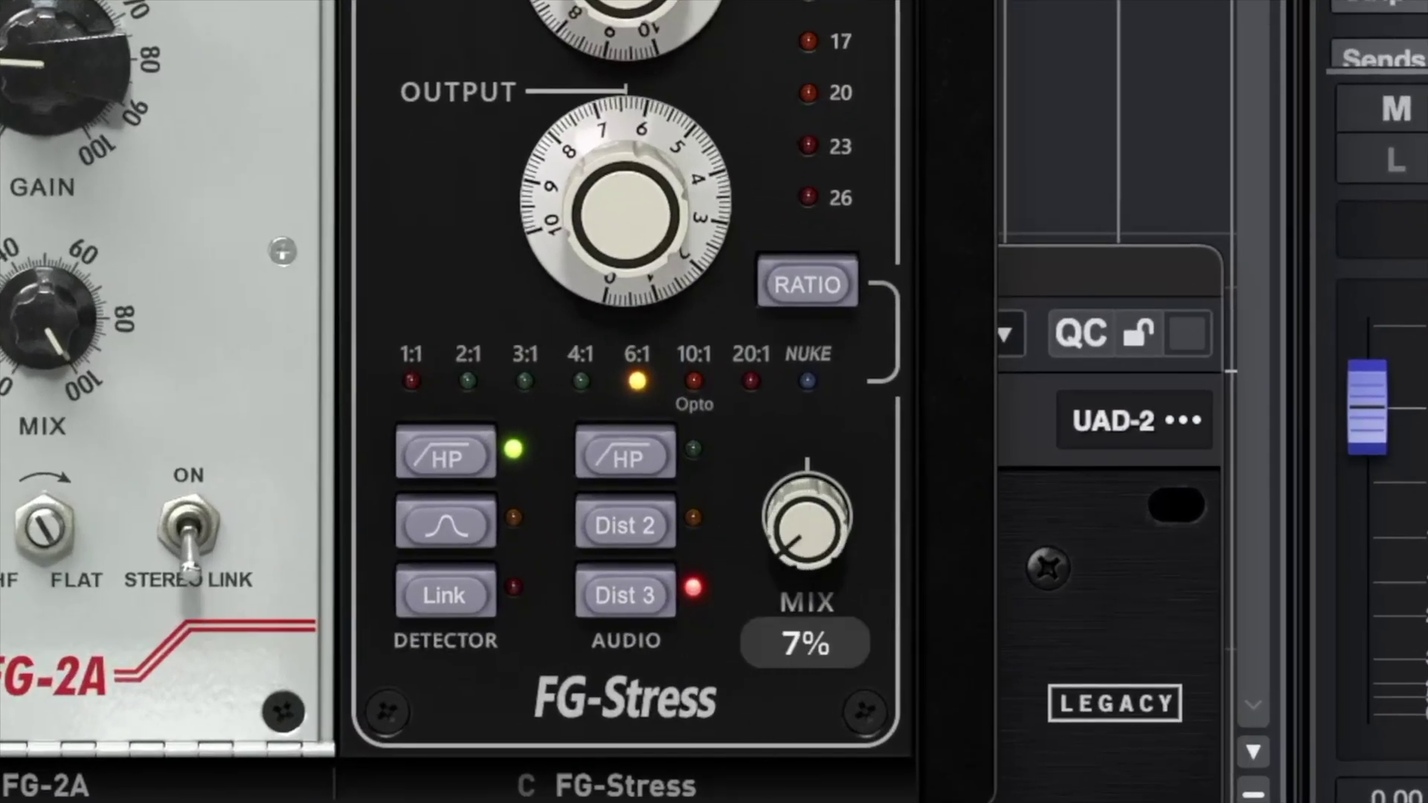
drag(807, 521, 854, 376)
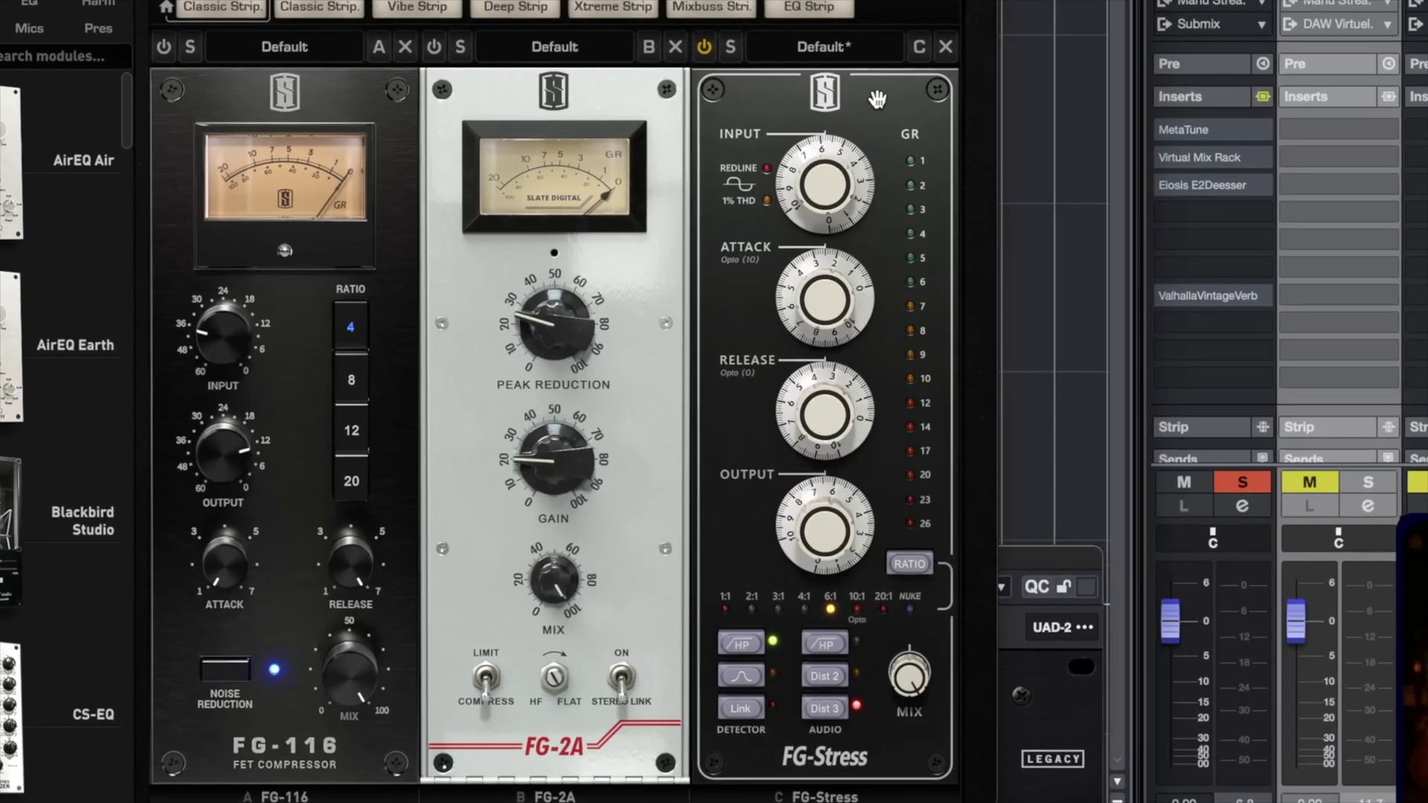
Step: Push the FG-Stress into extreme vocal compression with Input 9.90, Output 2.30, readjusted Attack and Release, and a 10:1 ratio
mouse_move(674, 350)
drag(841, 211, 818, 108)
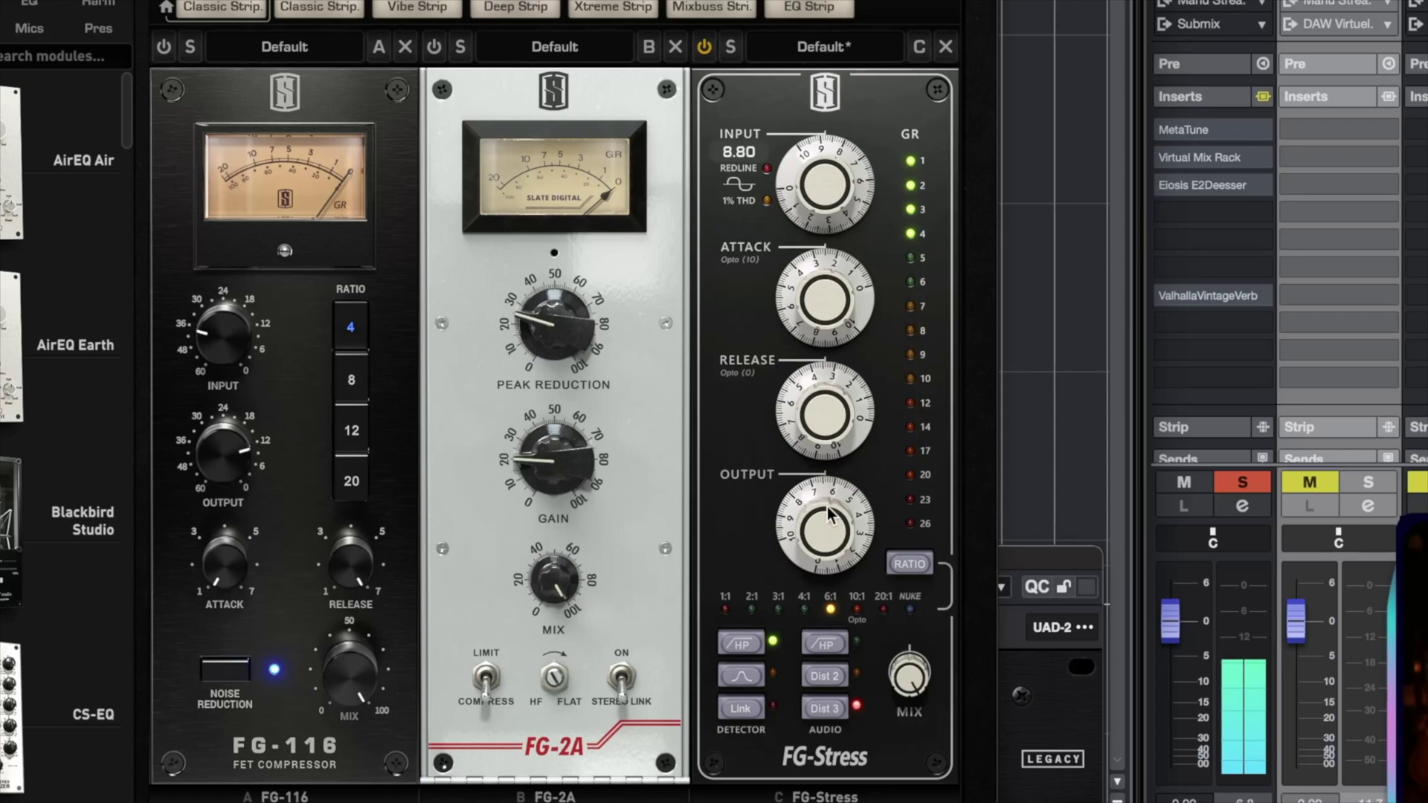
drag(824, 525, 818, 653)
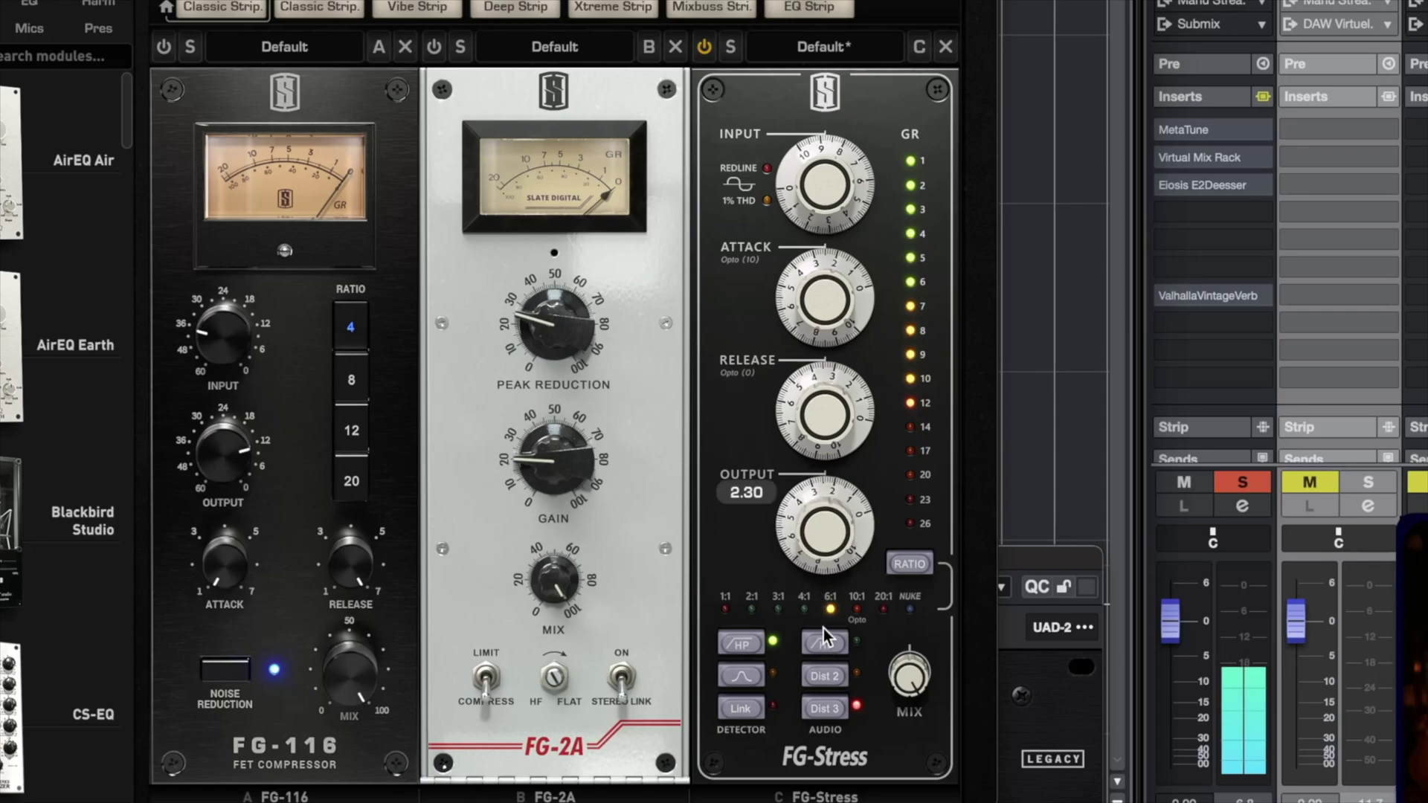
drag(837, 223, 831, 201)
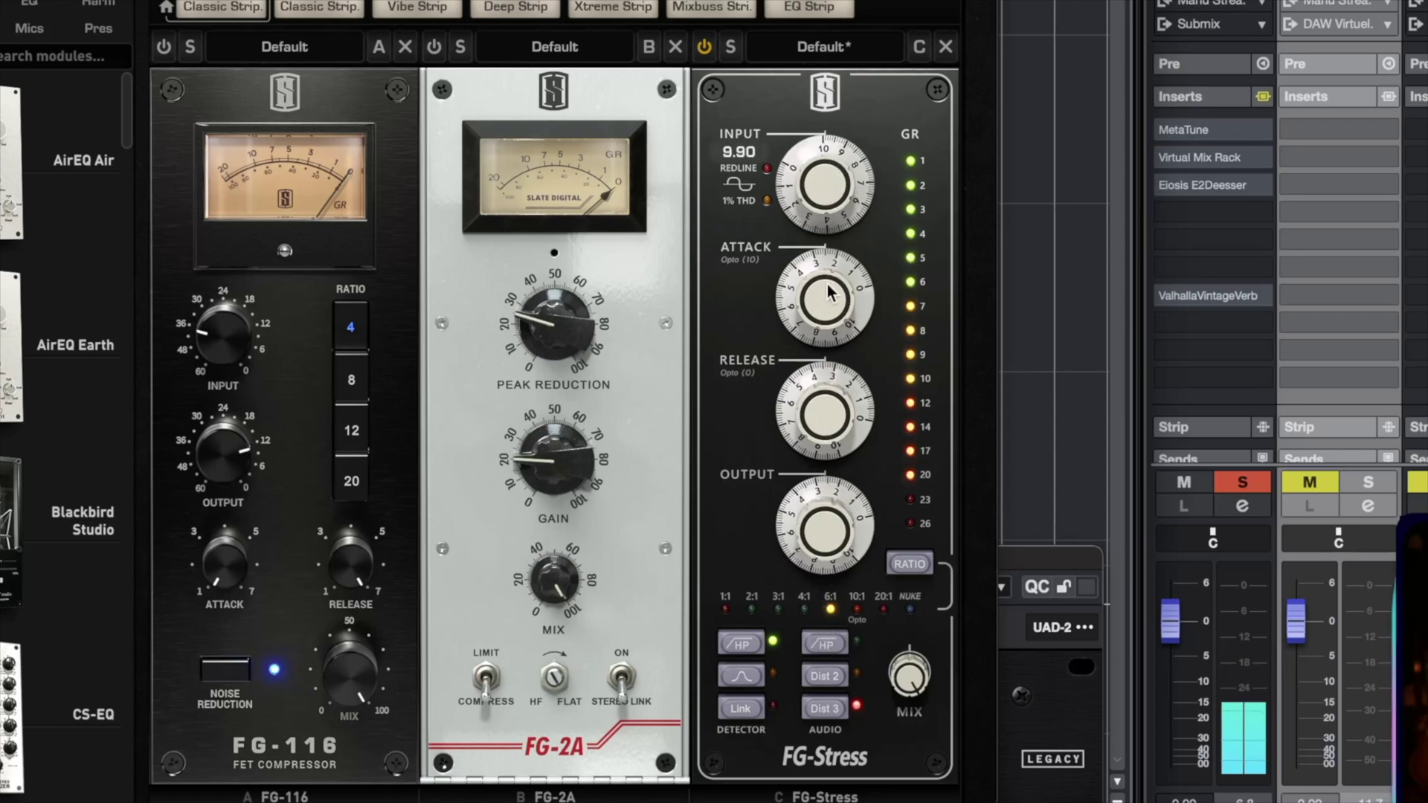
drag(824, 299, 823, 292)
drag(824, 413, 822, 420)
click(906, 567)
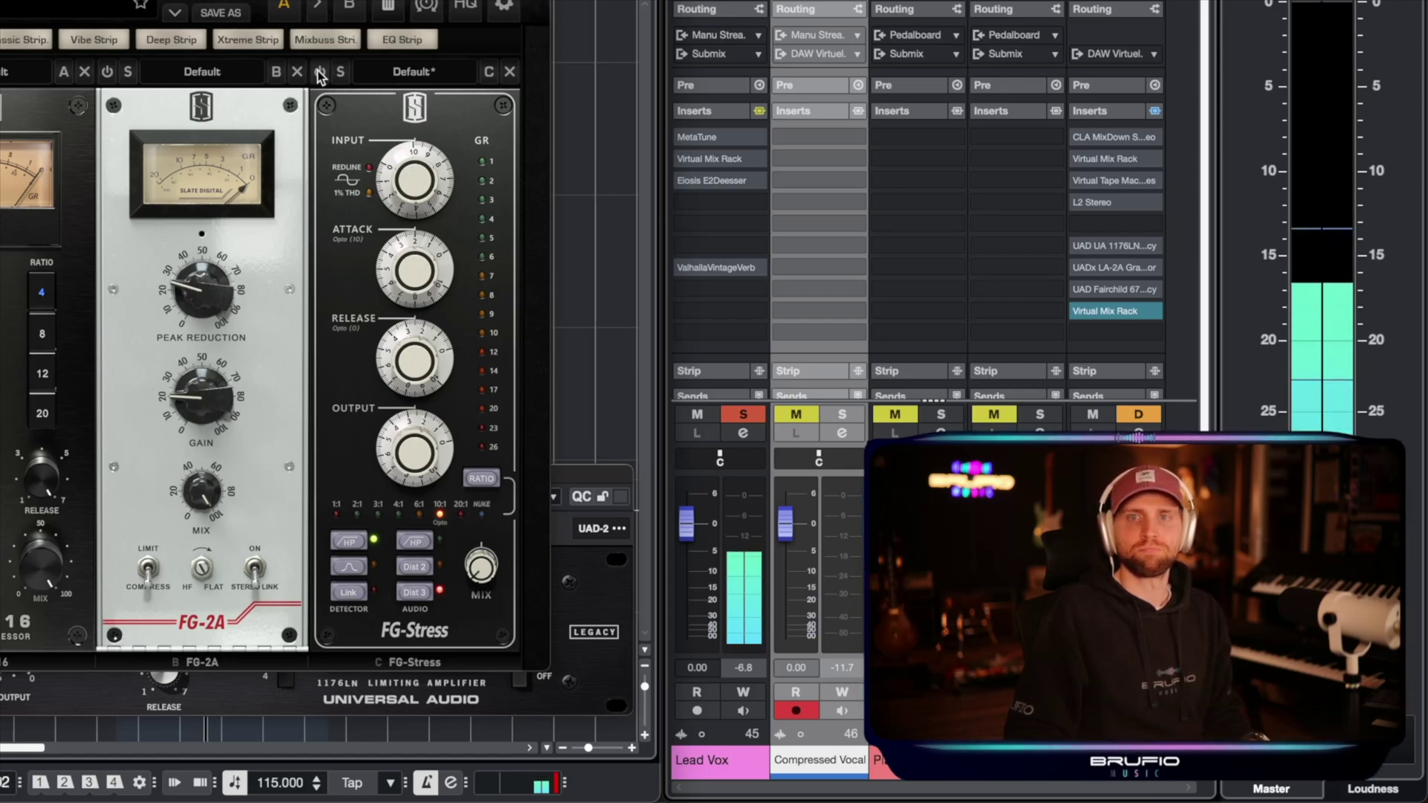
Step: Compare the crushed vocal against bypass, then blend the FG-Stress in parallel with its Mix at about 6%
click(319, 72)
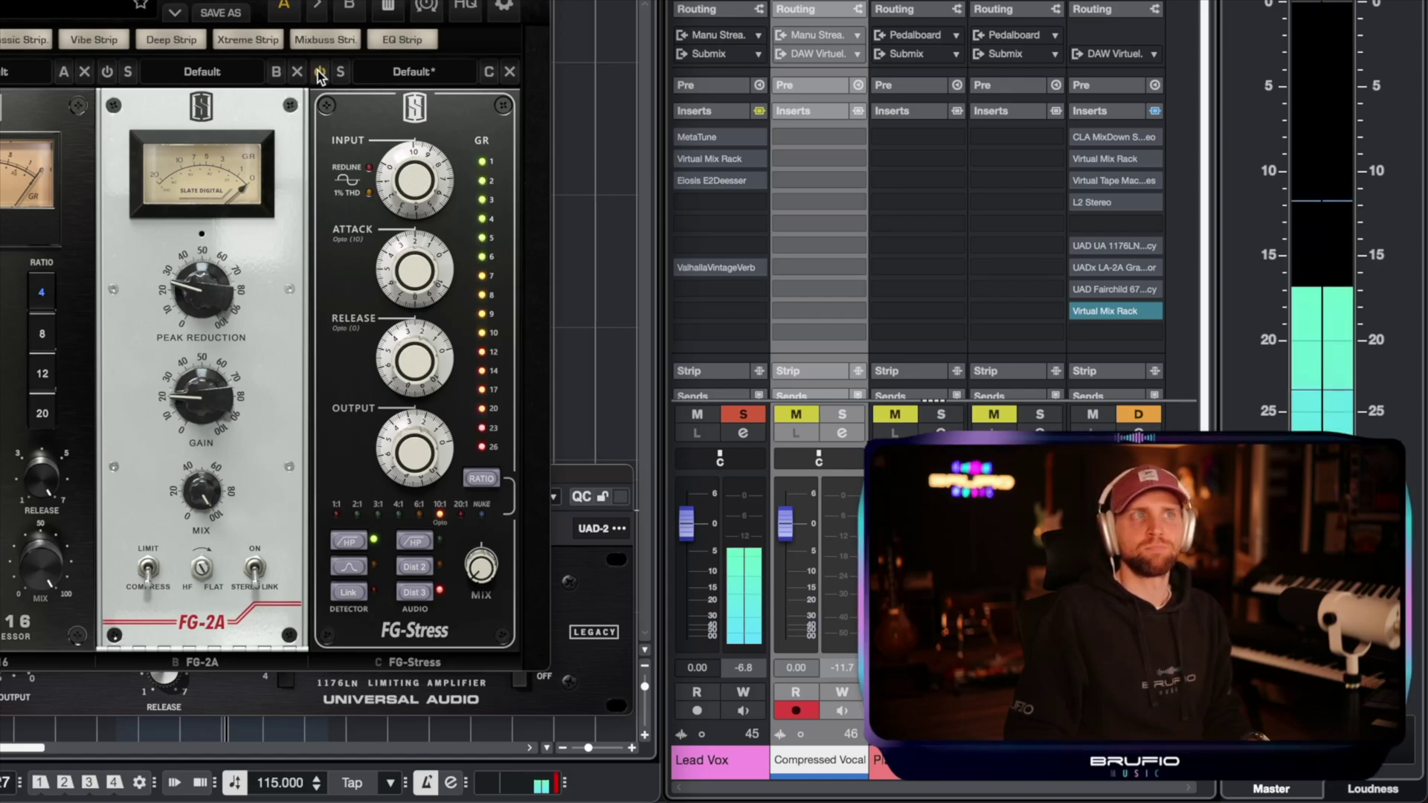
mouse_move(484, 562)
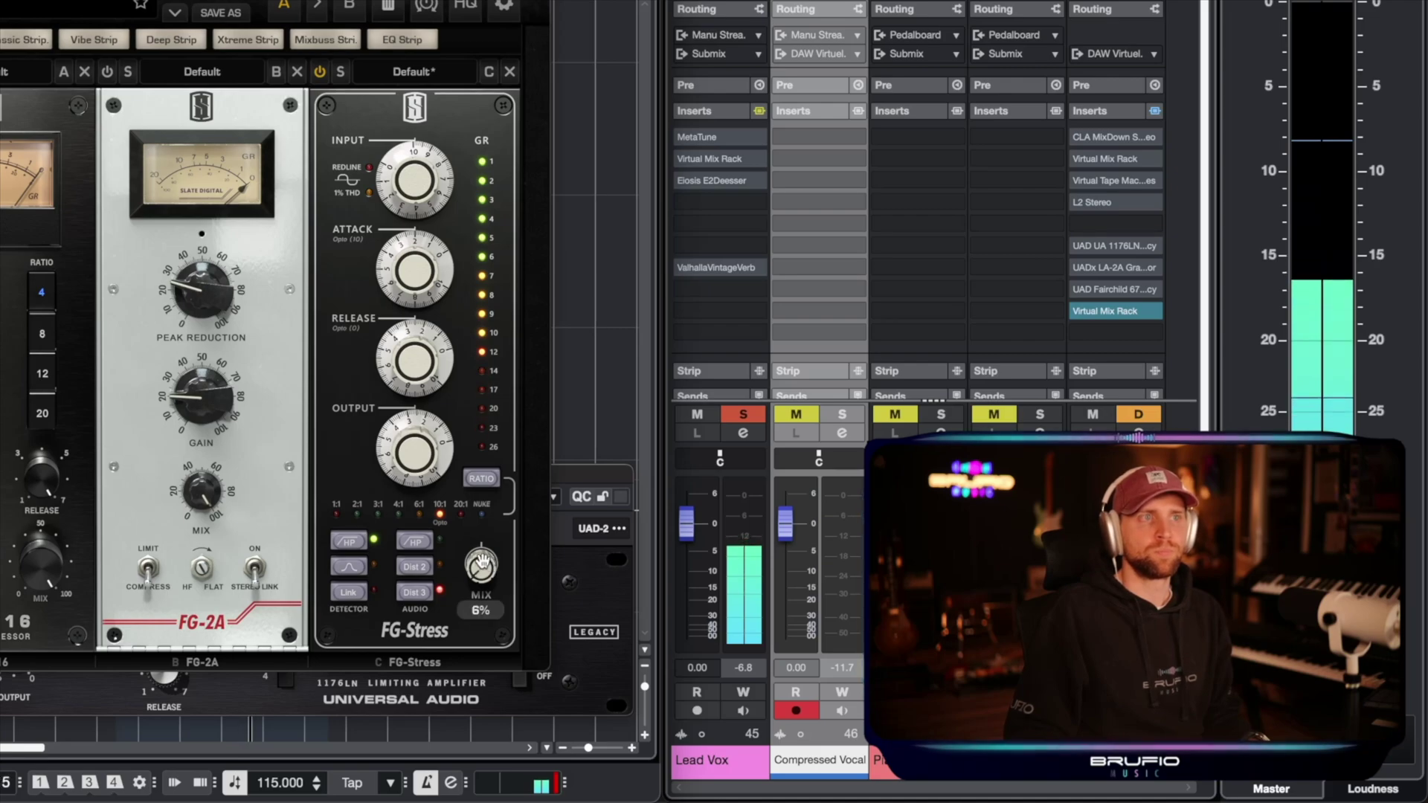
mouse_move(482, 558)
mouse_down()
mouse_move(478, 535)
mouse_move(489, 579)
mouse_up()
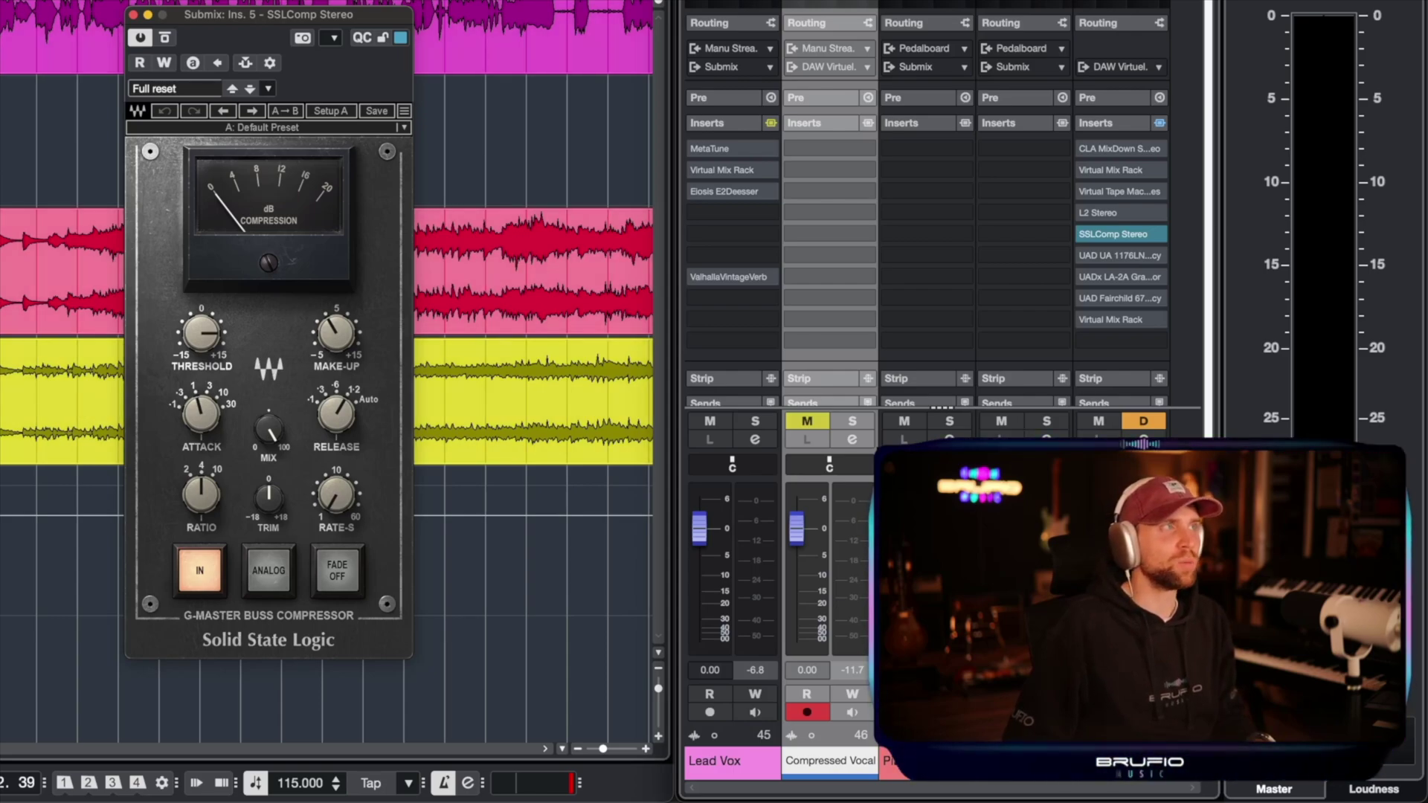
Step: Try out the IN and ANALOG switches of the Submix's SSLComp, ending with IN engaged and ANALOG off
click(207, 571)
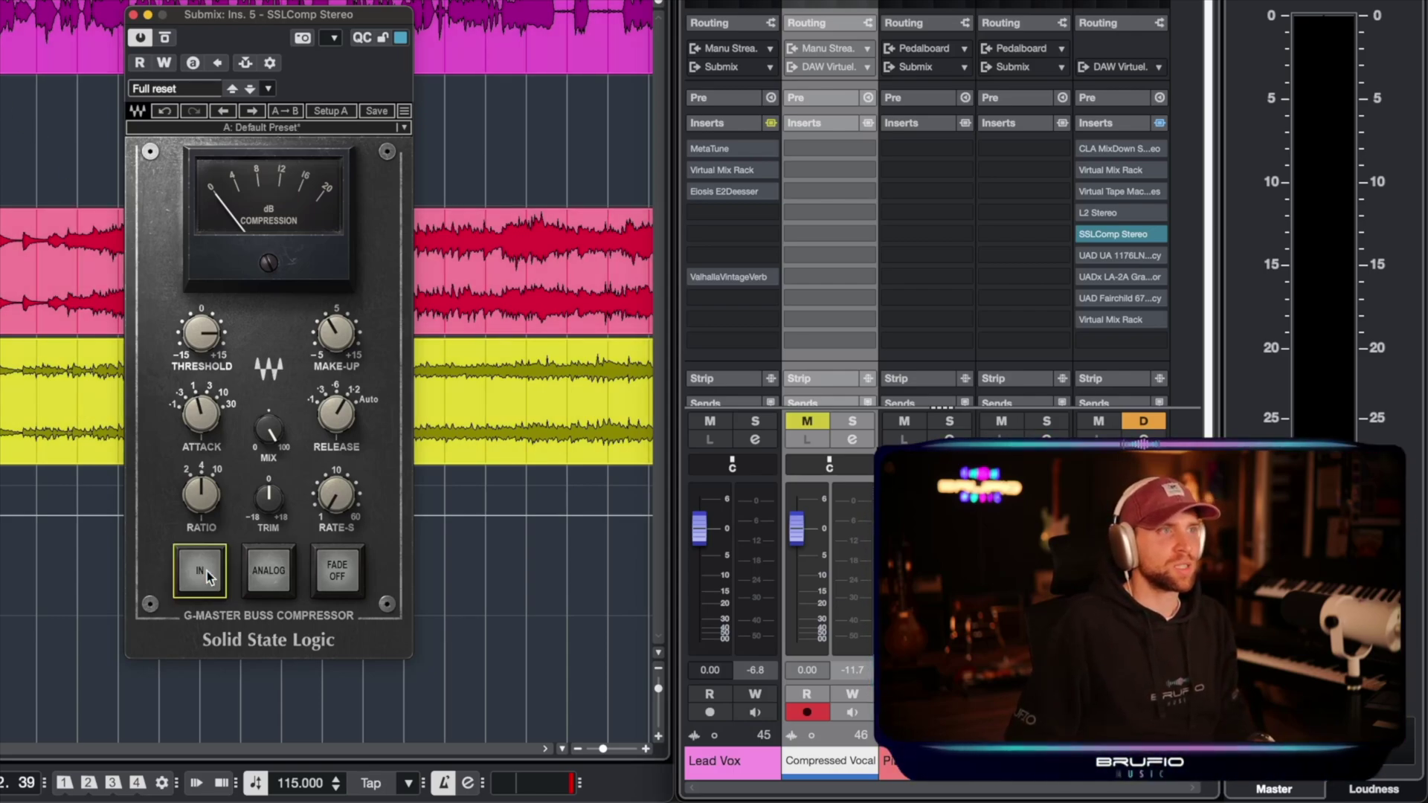
click(272, 584)
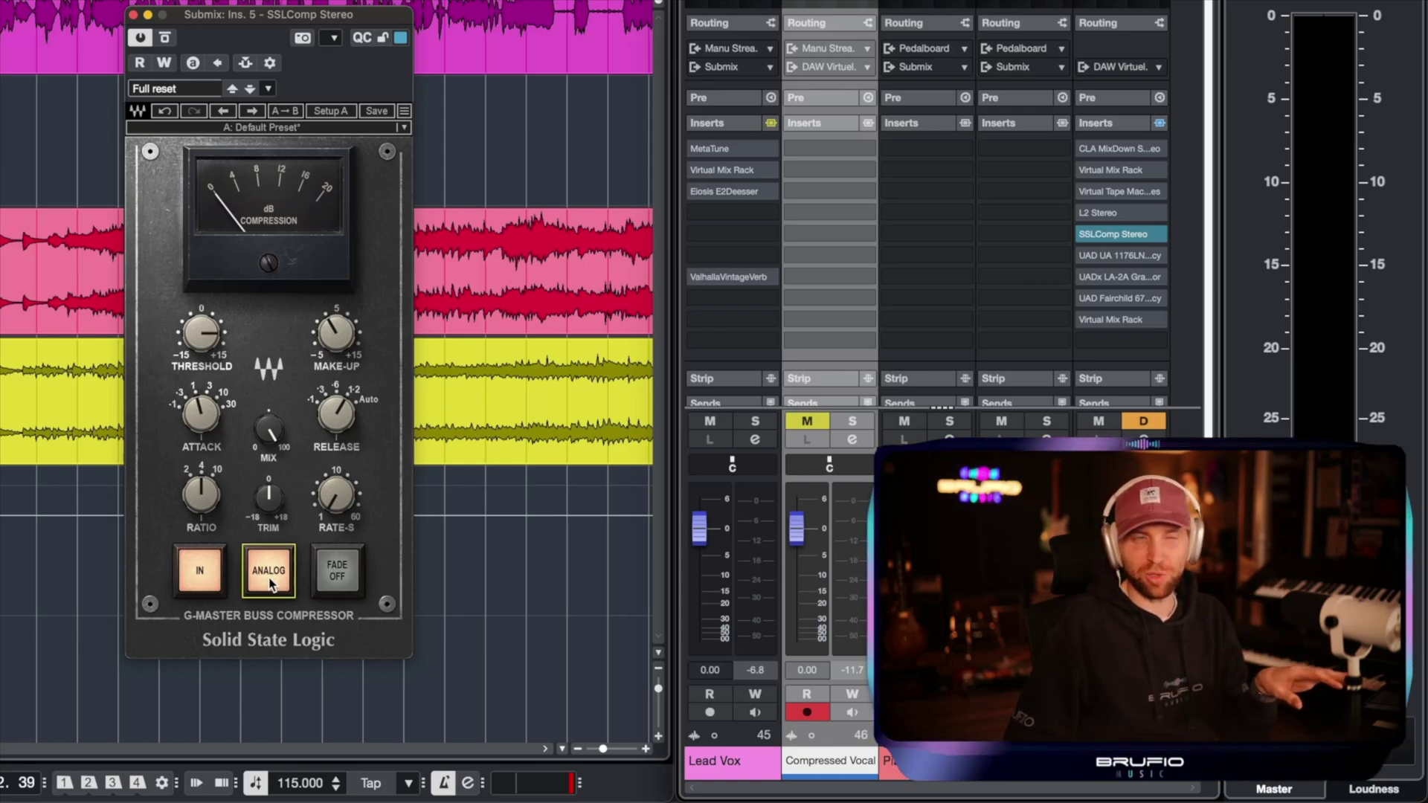
click(271, 579)
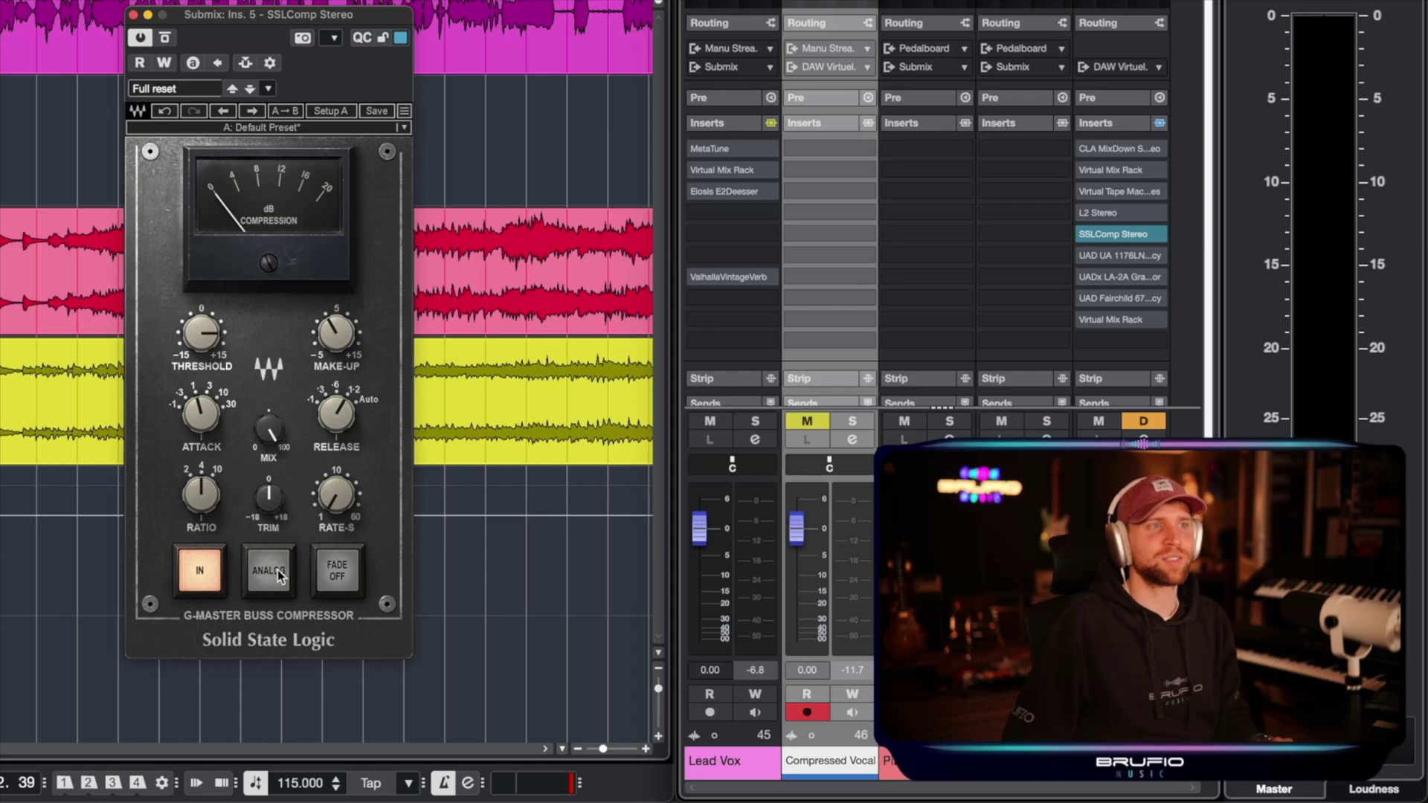
mouse_move(269, 430)
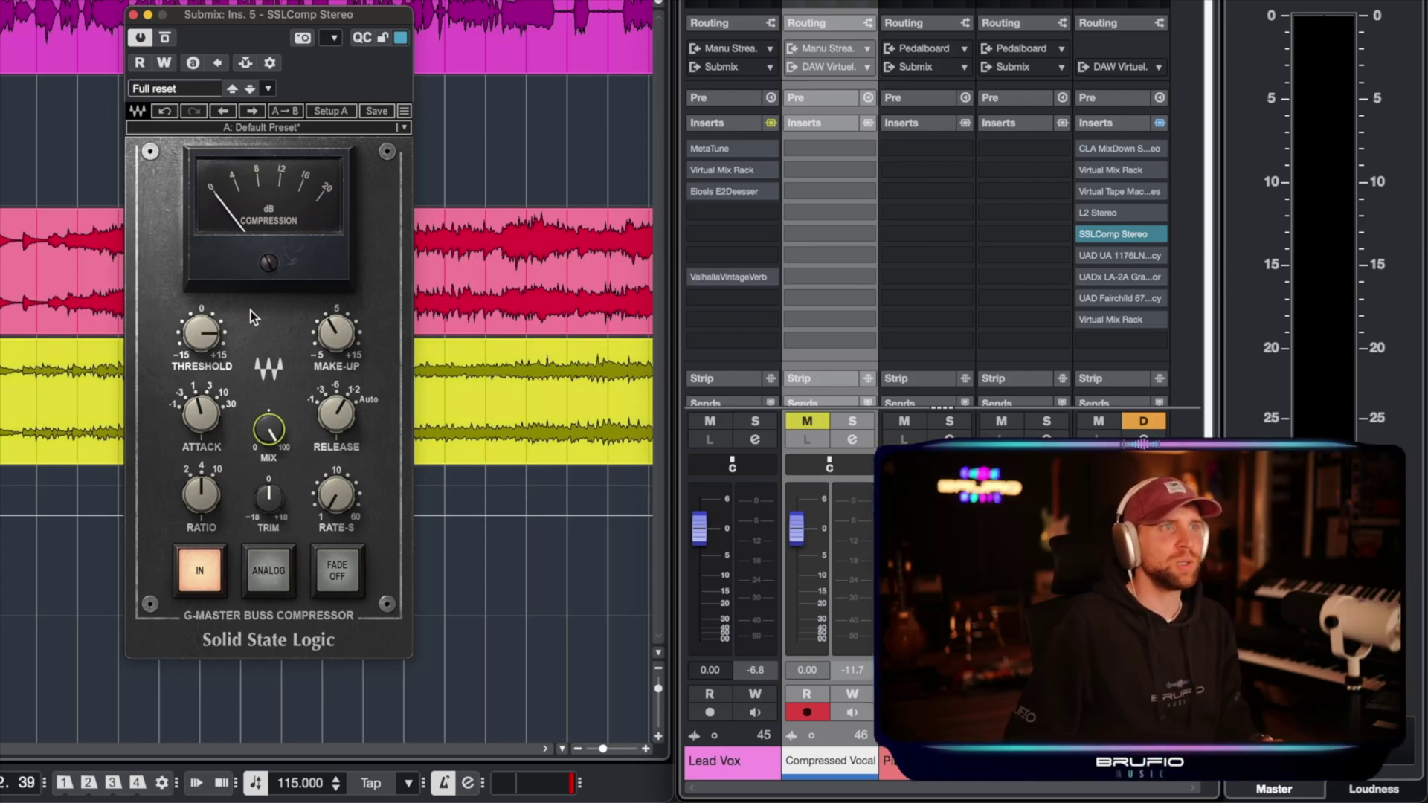
Step: Start playback of the full mix and begin adjusting the SSLComp's Make-Up and Threshold
key(space)
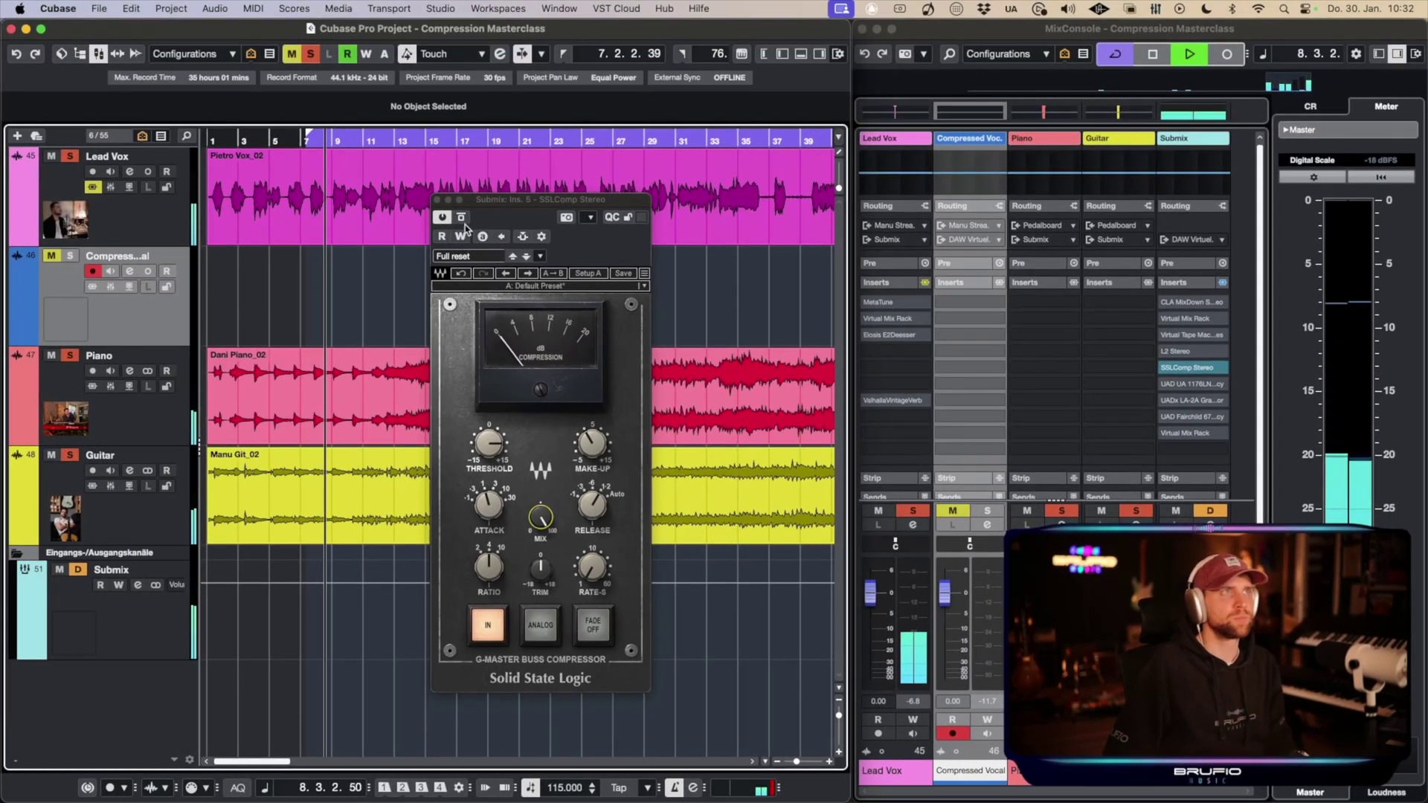
click(585, 450)
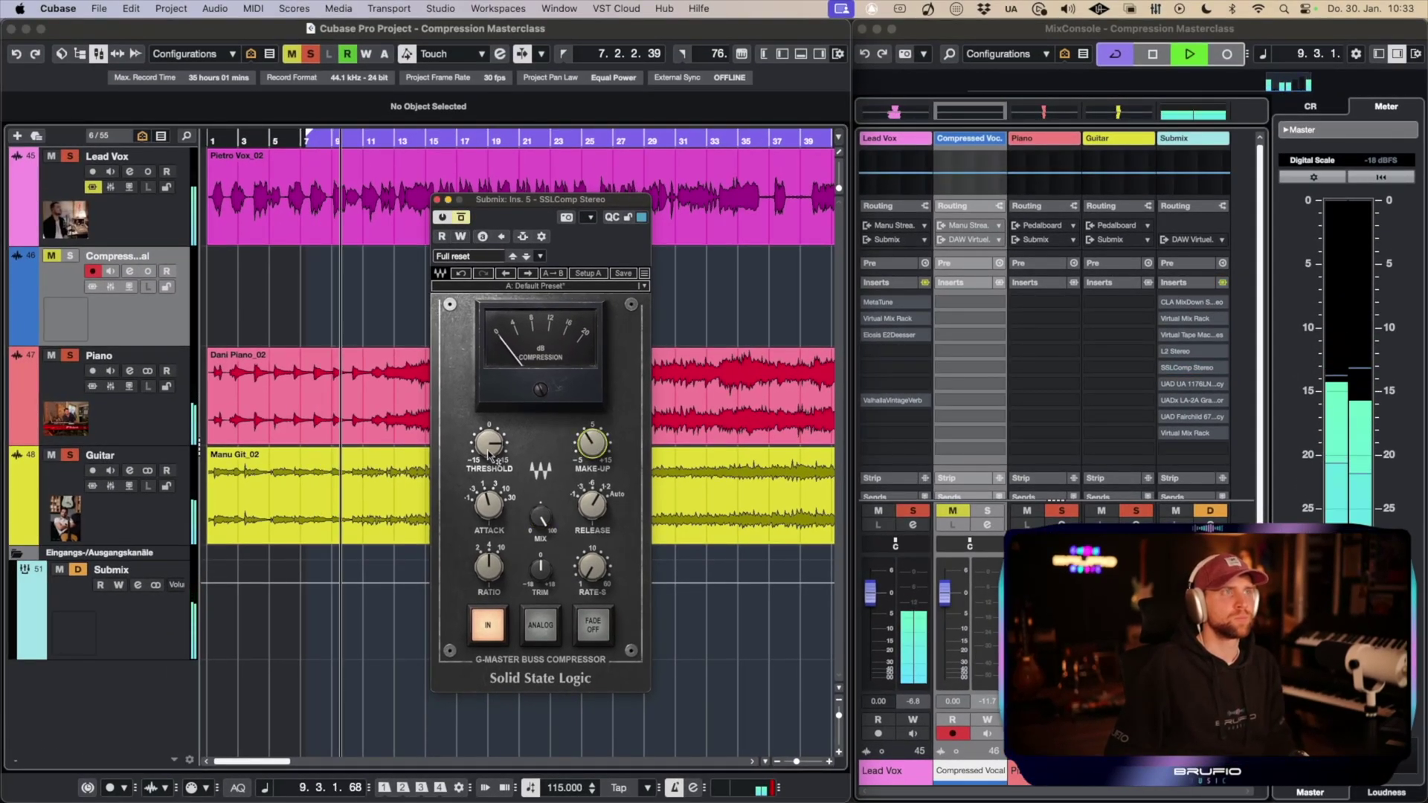
drag(489, 444, 489, 439)
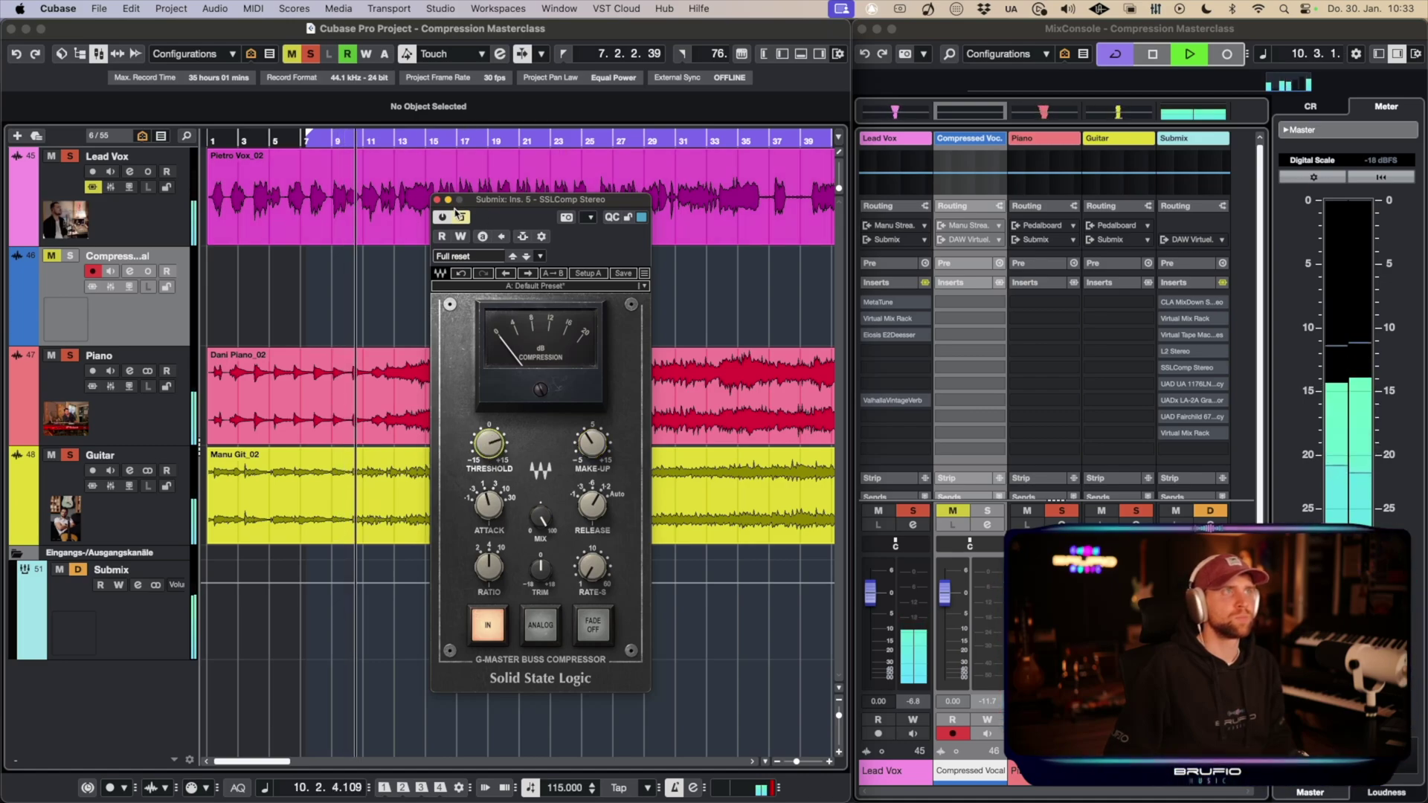
Step: Enlarge the SSLComp plug-in window and move it higher over the project so the whole compressor fits
drag(498, 202, 405, 251)
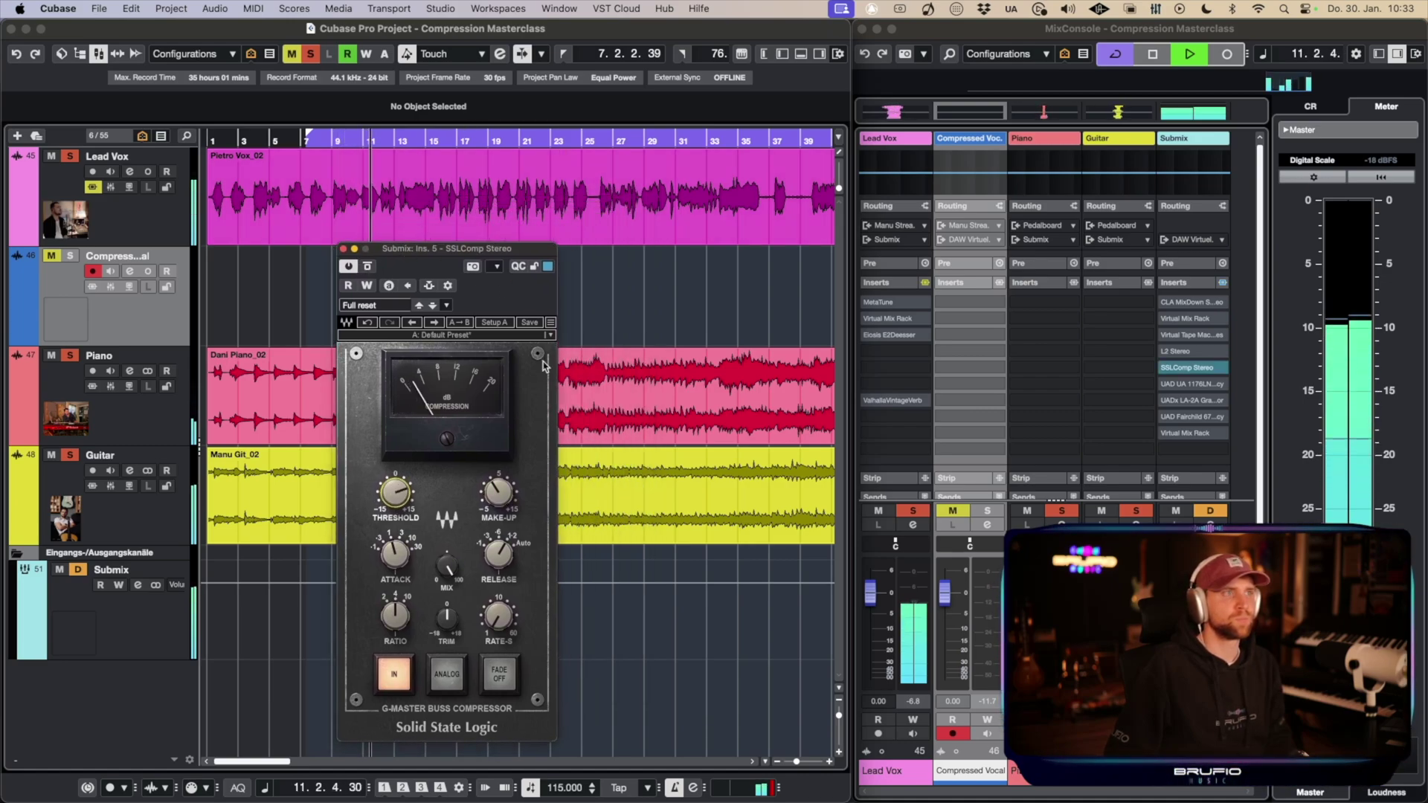
click(550, 322)
click(578, 408)
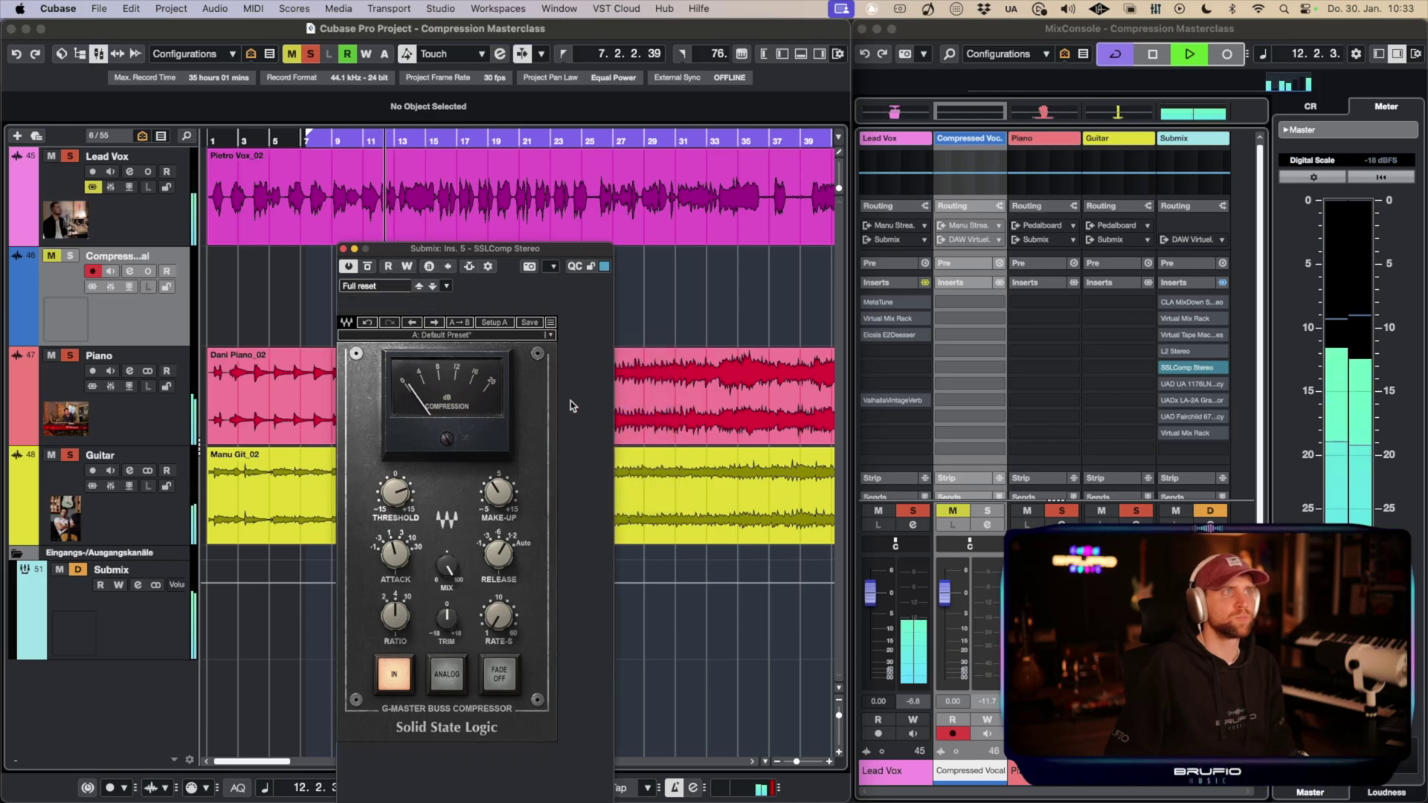
drag(524, 249, 541, 93)
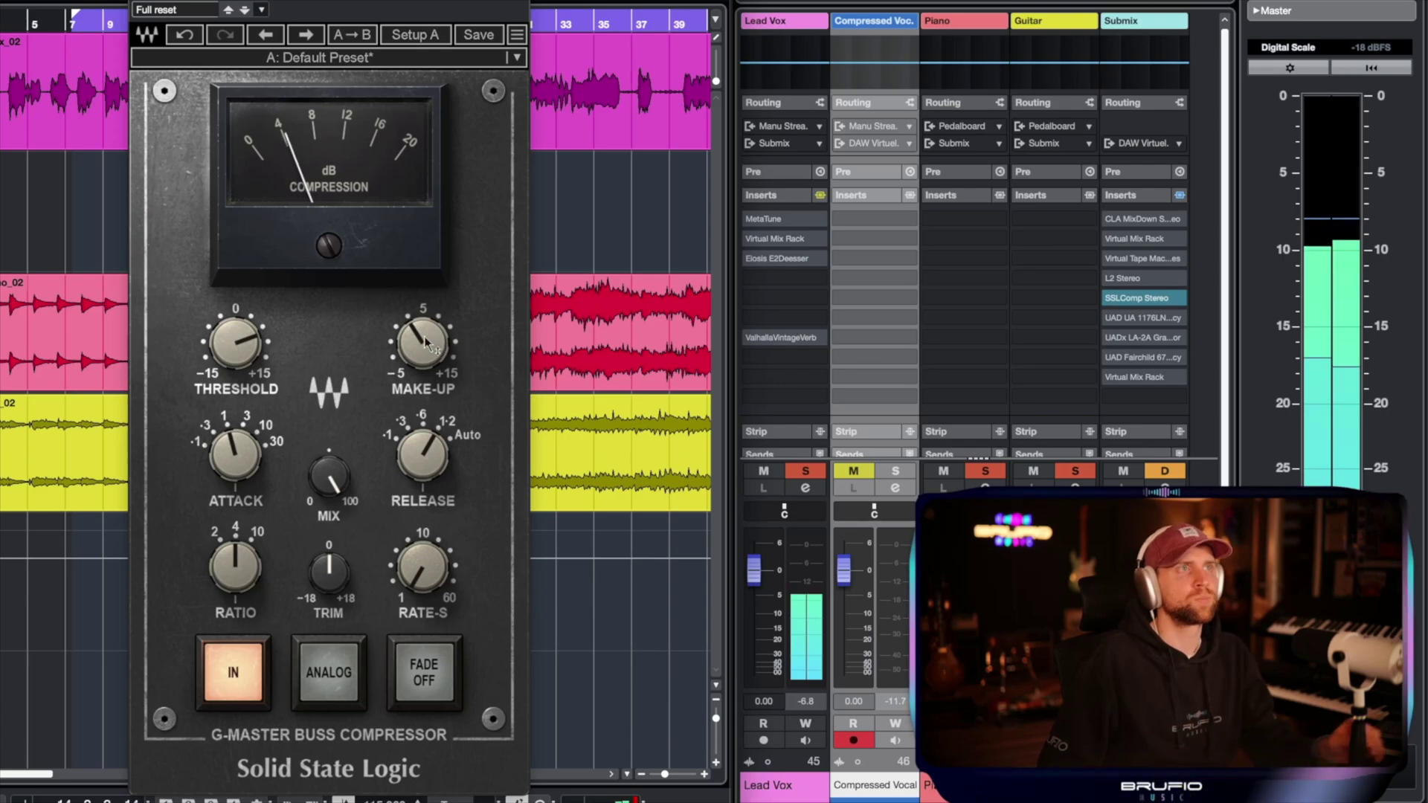
Step: Balance the SSLComp on the full mix by setting Threshold to 8.4 and lowering Make-Up
mouse_move(596, 404)
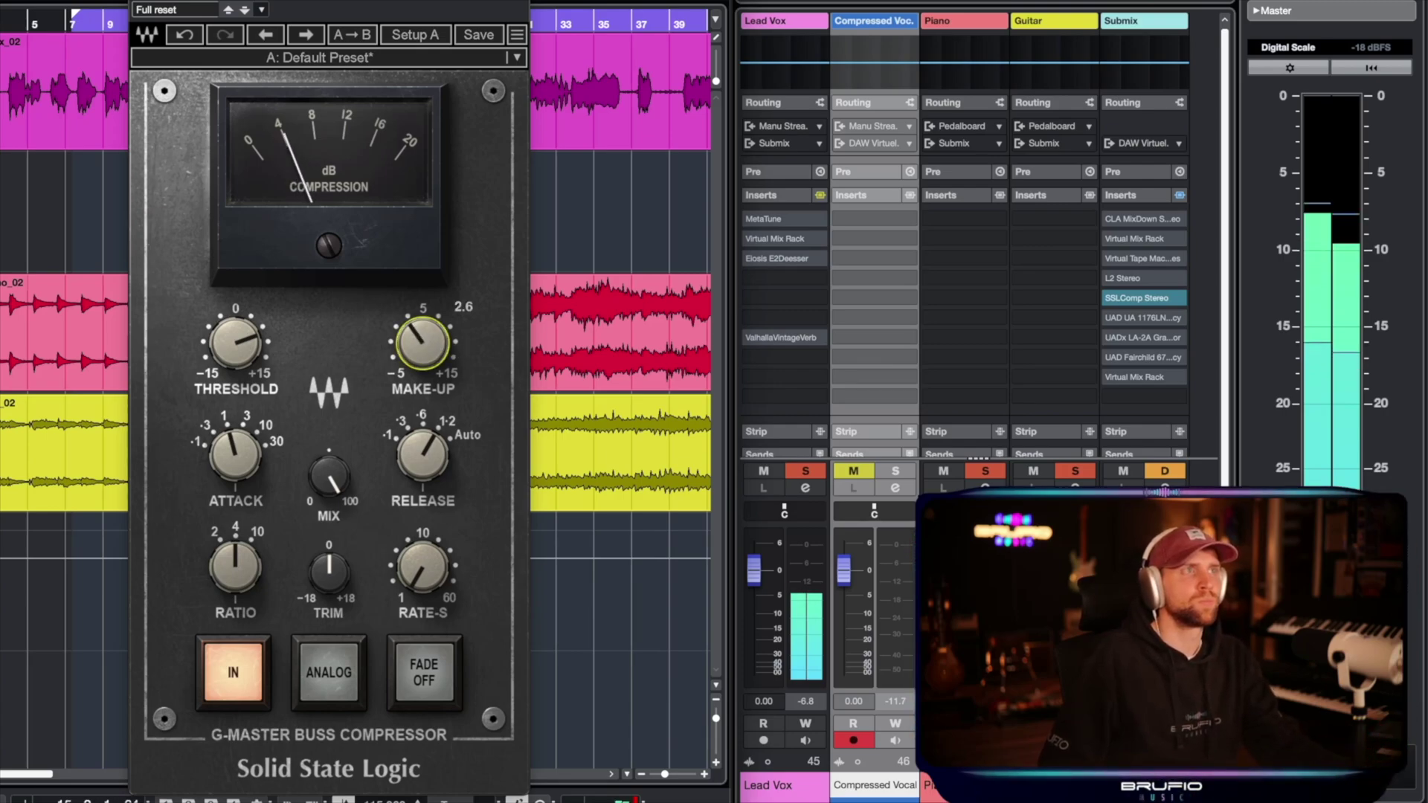
mouse_move(235, 343)
drag(235, 343, 235, 340)
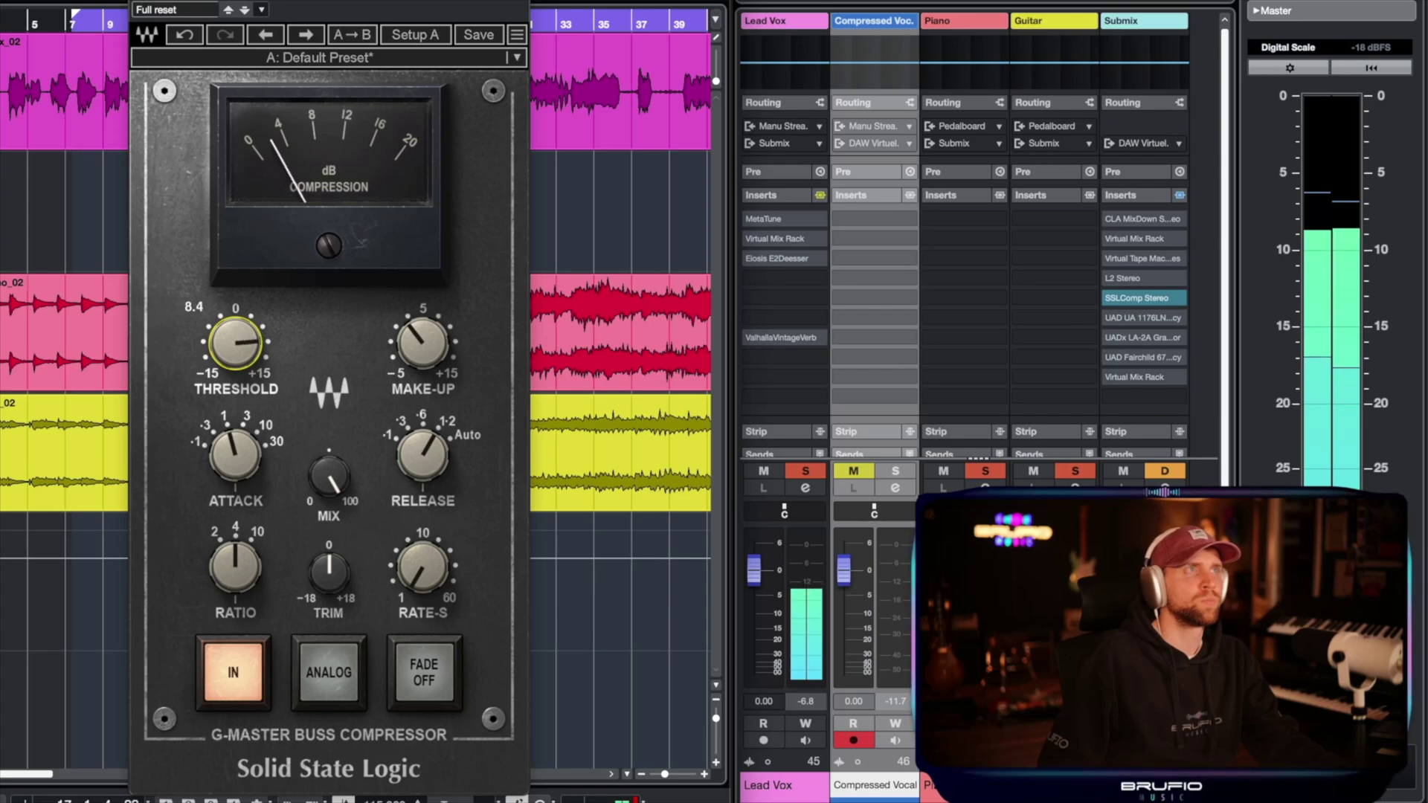
mouse_move(422, 342)
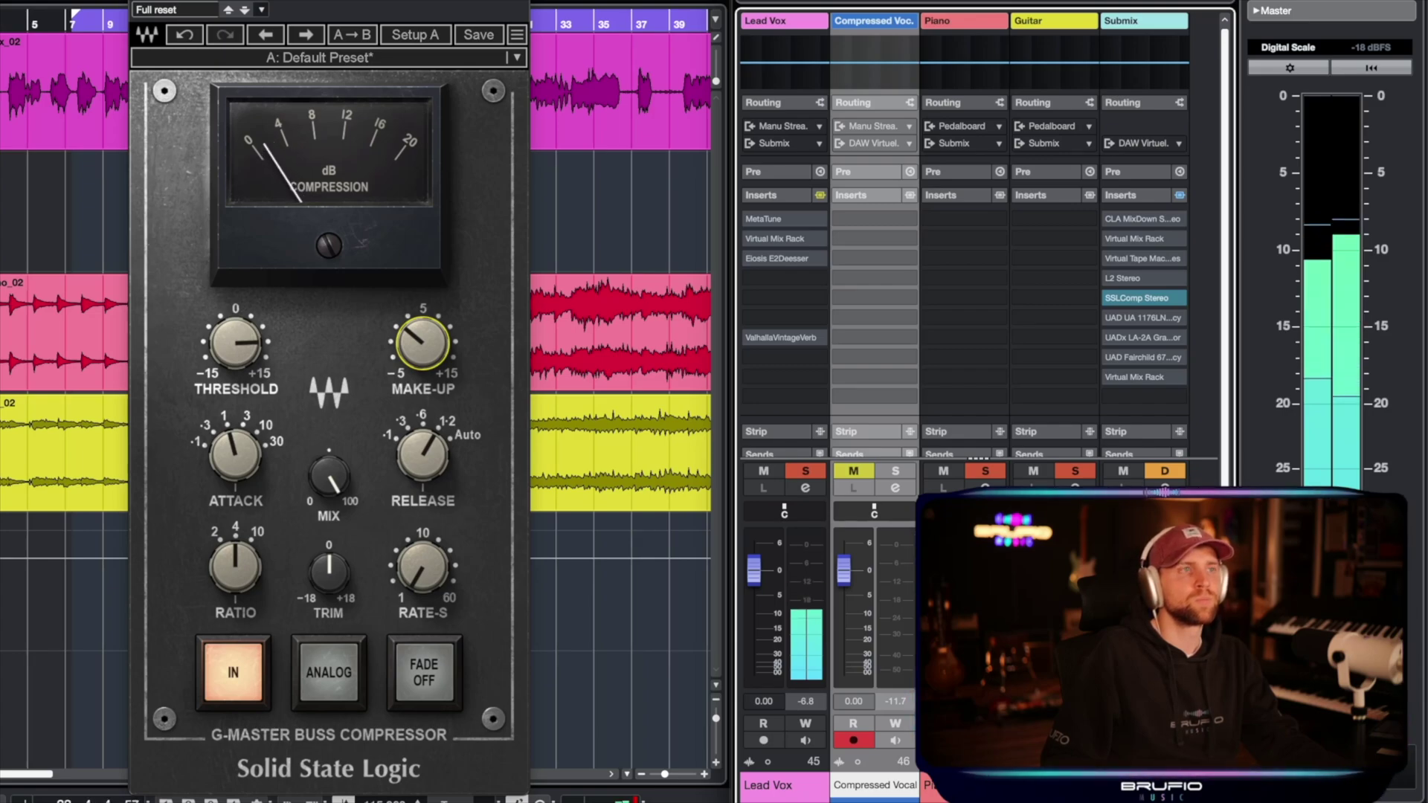
Step: Set the SSLComp's Ratio to 2, Release to Auto and Attack to 3
click(251, 563)
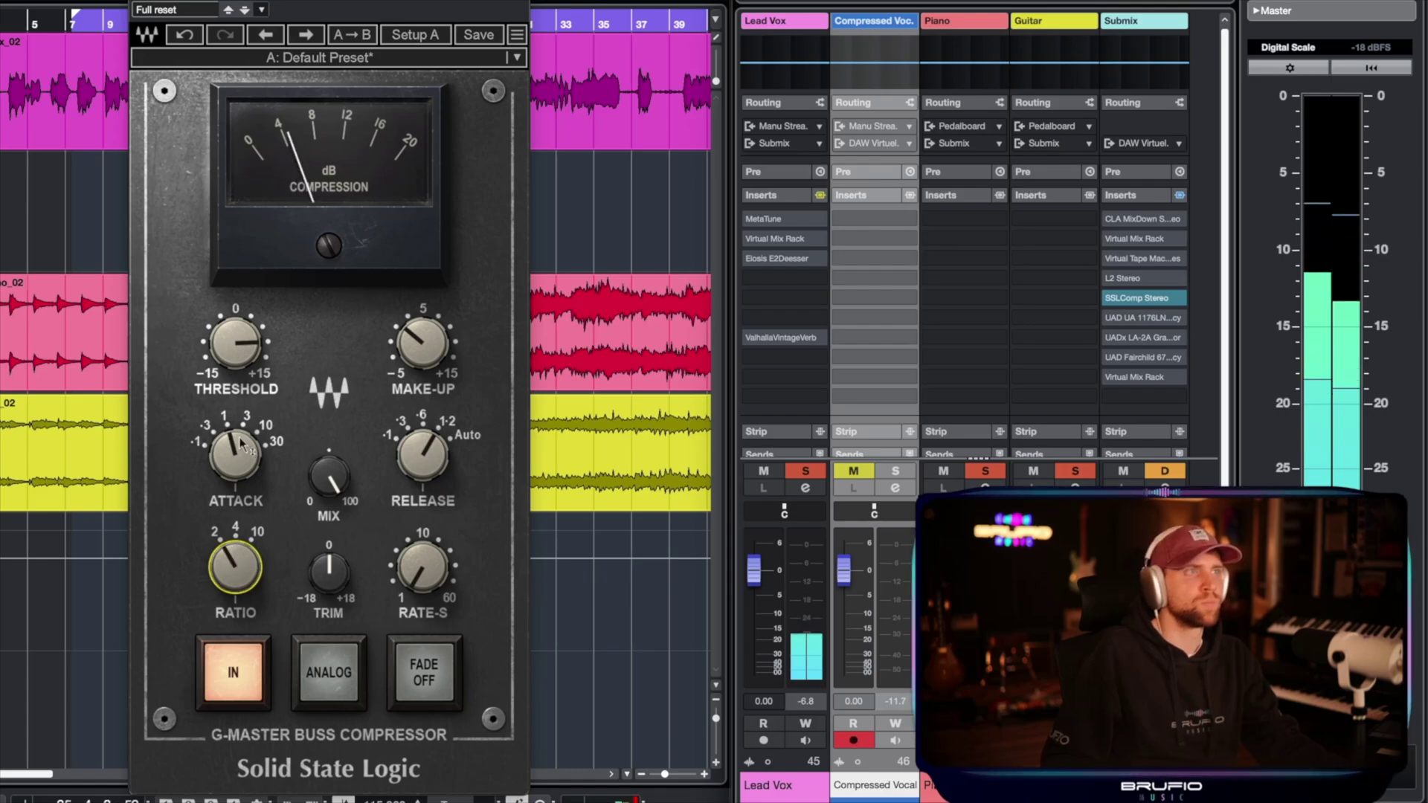
click(418, 450)
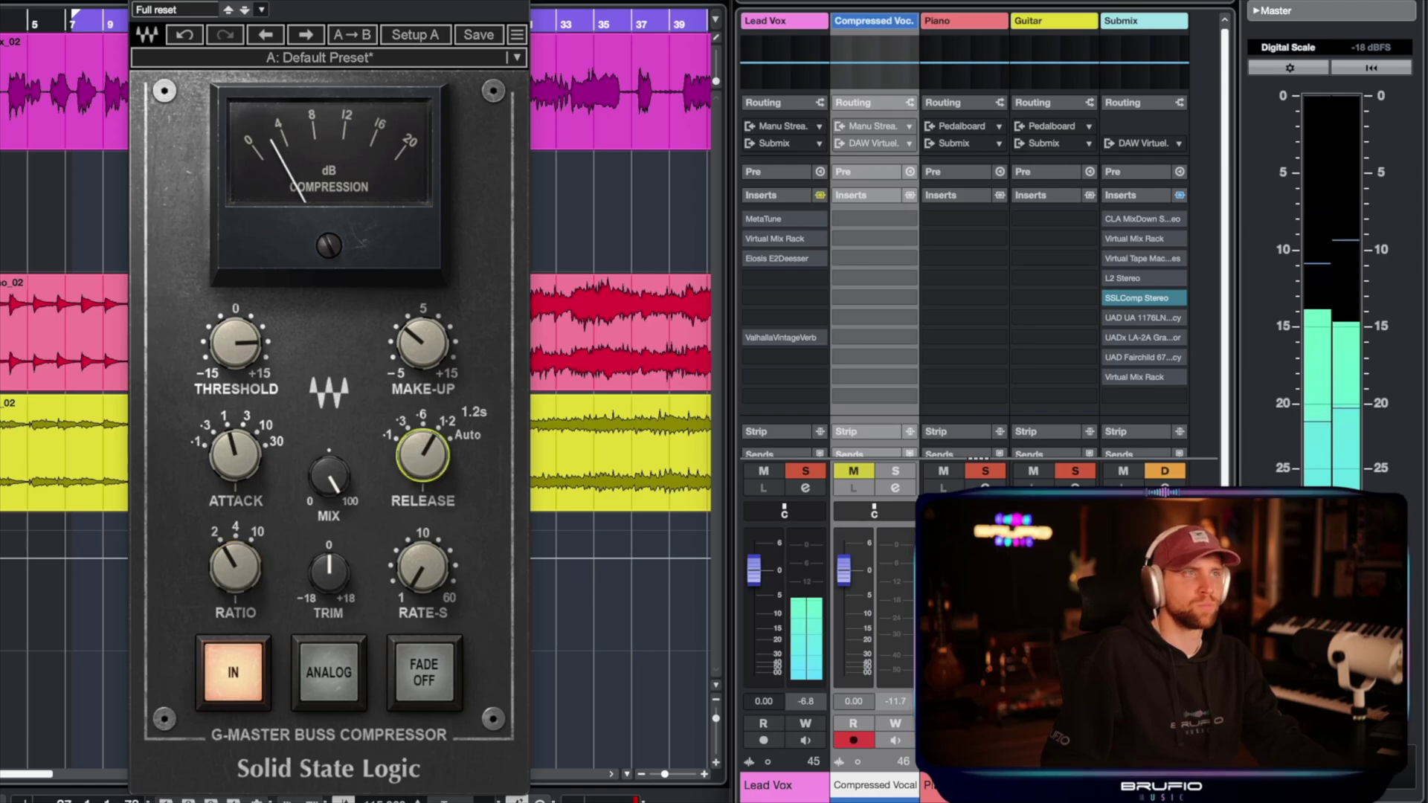
click(235, 448)
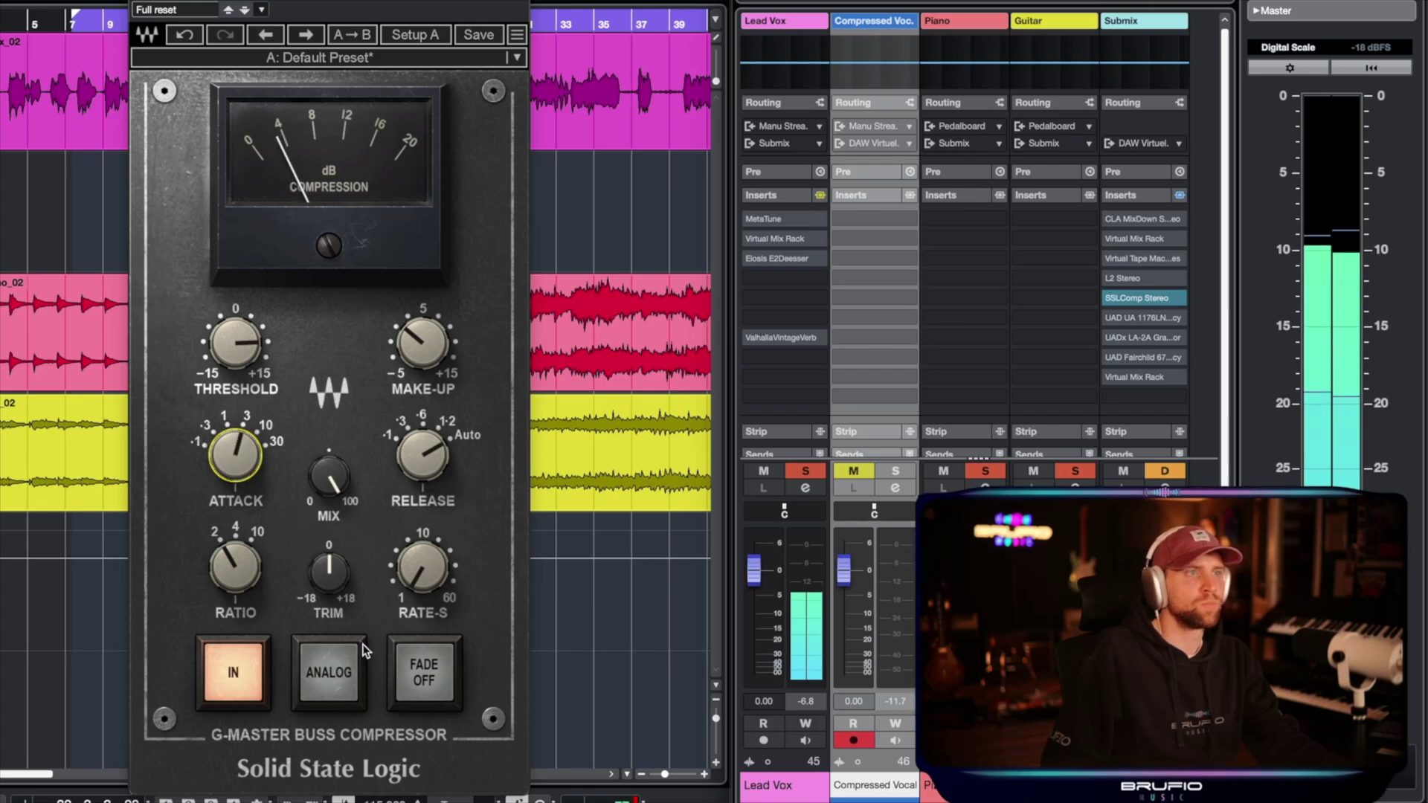
Step: Fine-tune the SSLComp for gentle bus compression with Threshold at 10.8 and Make-Up at 0.9
drag(235, 342, 235, 326)
drag(423, 328, 423, 331)
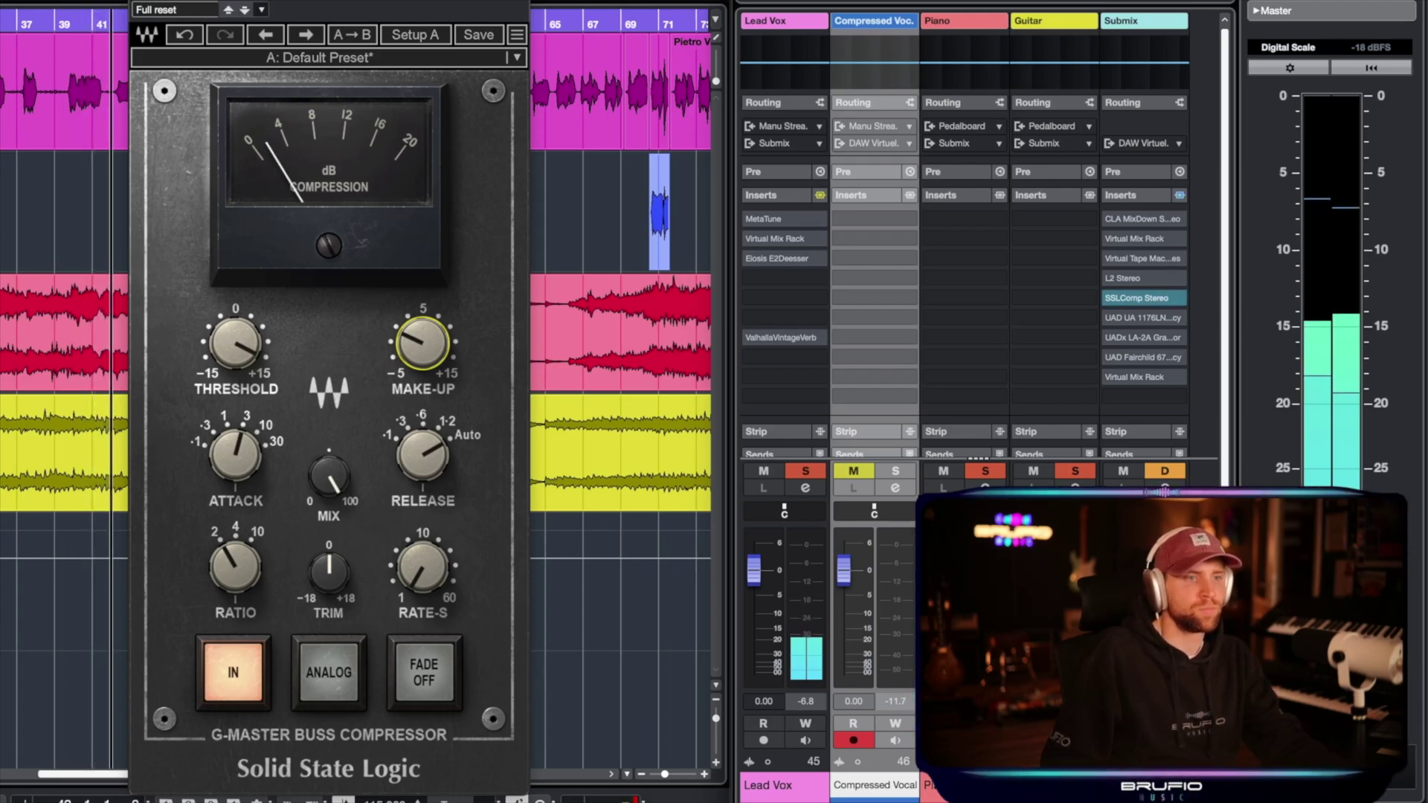
drag(407, 351, 407, 347)
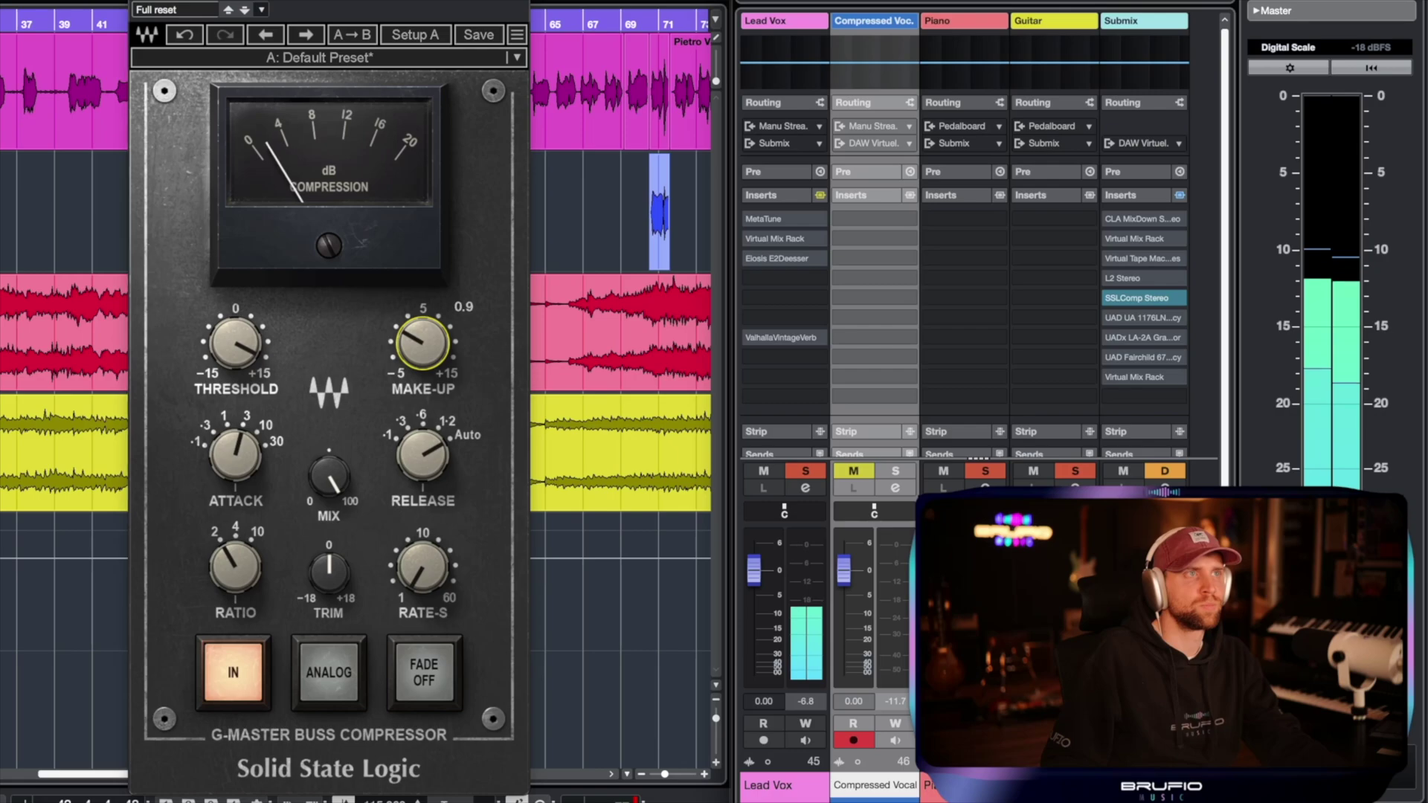
drag(253, 357, 253, 354)
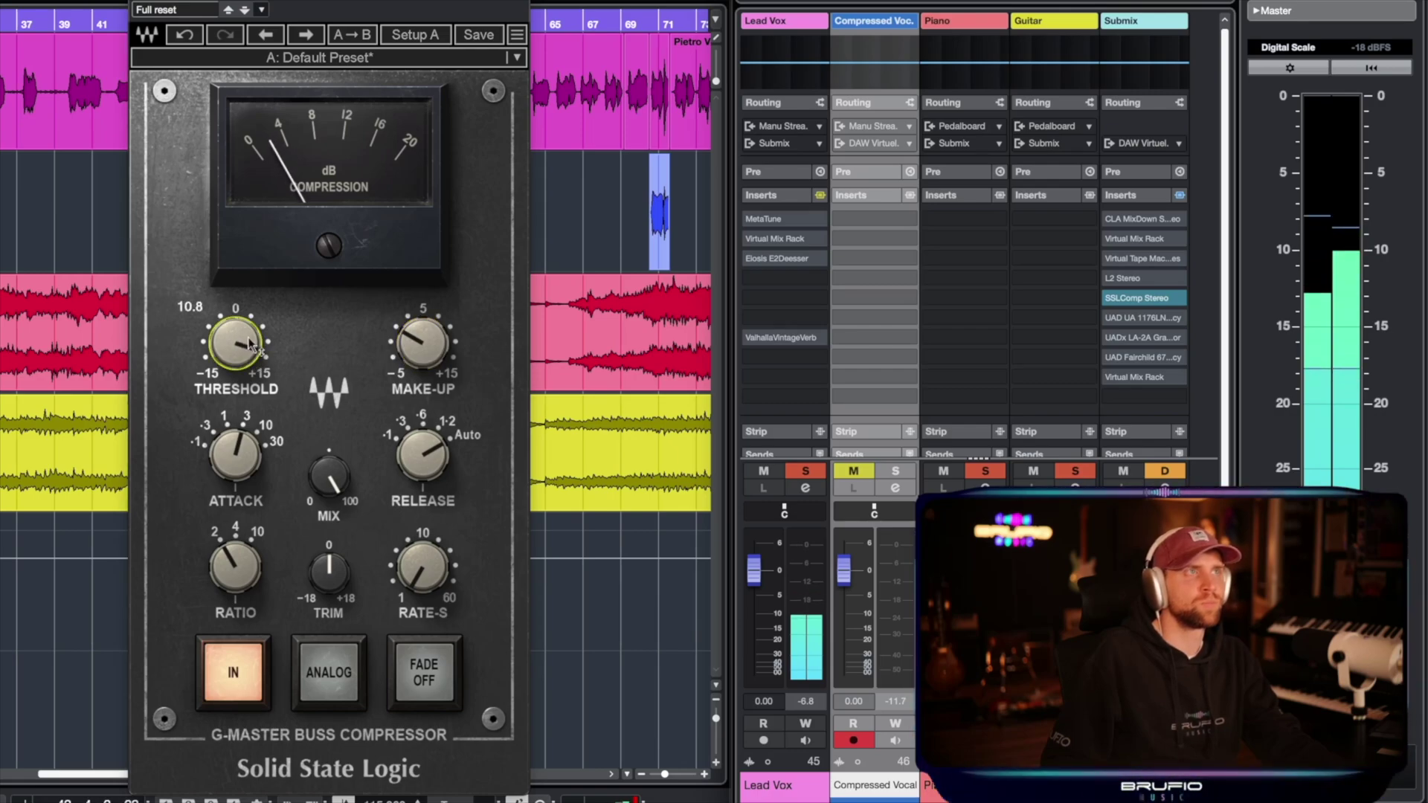
Step: Compare the SSLComp against bypass on the full mix, then re-enable it and lower its Make-Up to about -5
click(173, 3)
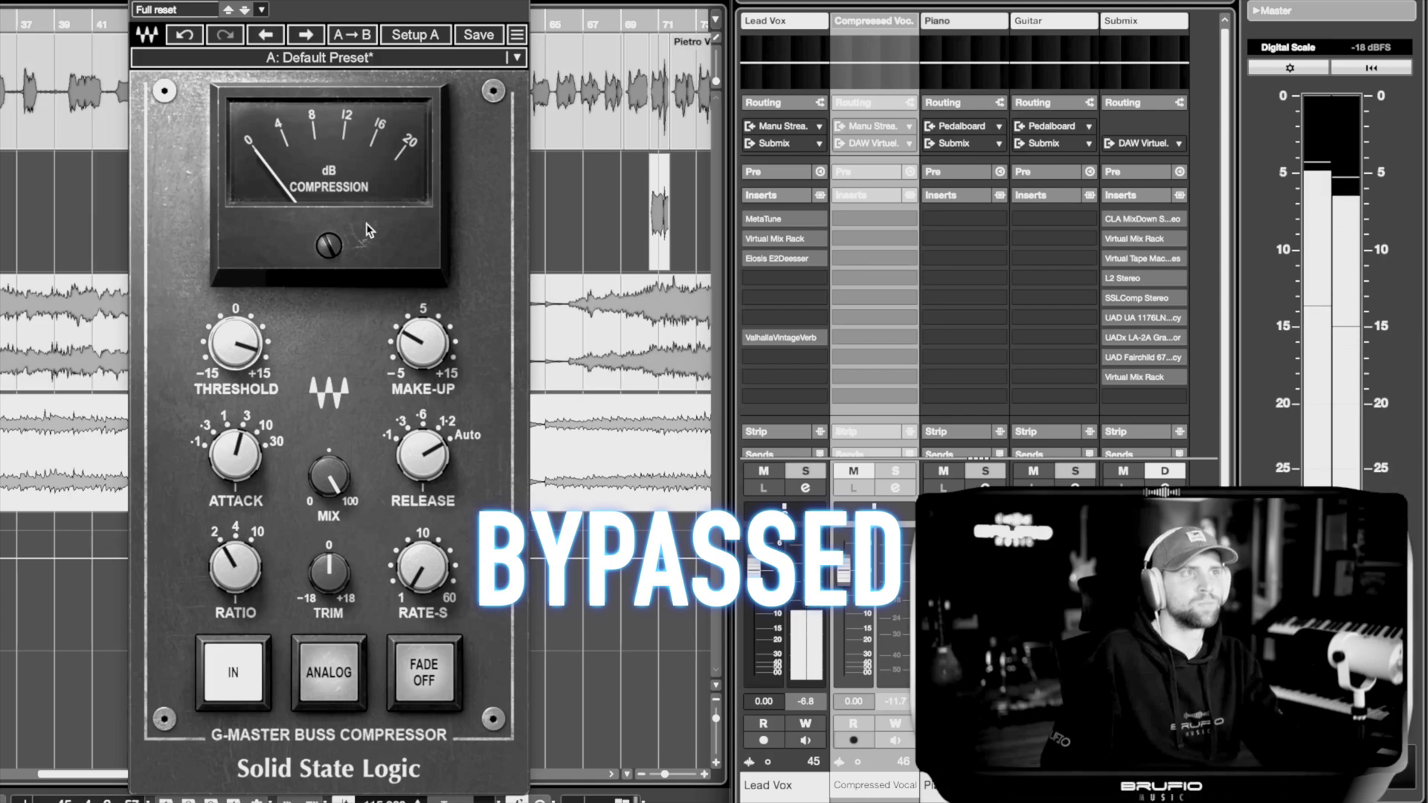
mouse_move(423, 343)
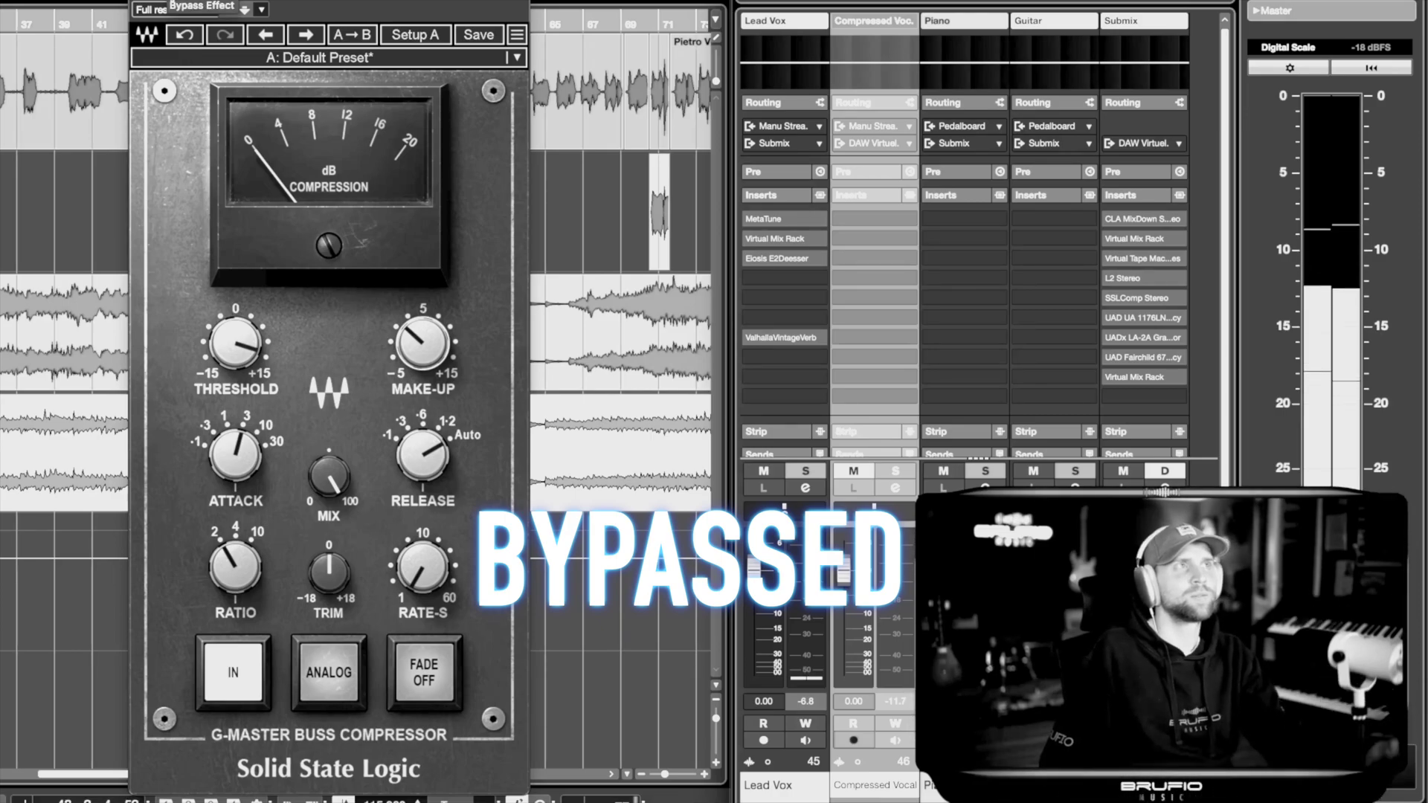
click(185, 11)
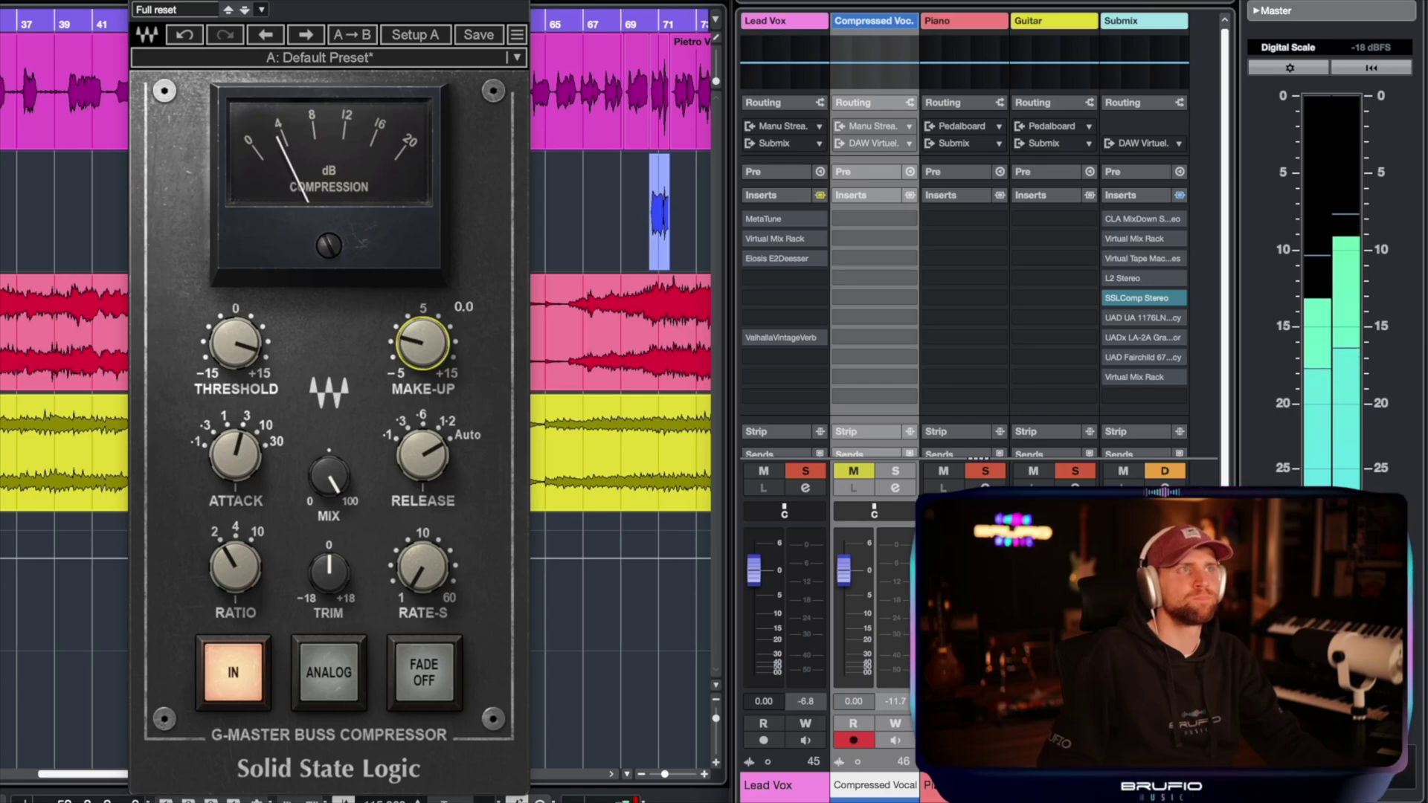
mouse_move(422, 343)
mouse_down()
mouse_move(439, 359)
mouse_move(438, 398)
mouse_move(418, 335)
mouse_up()
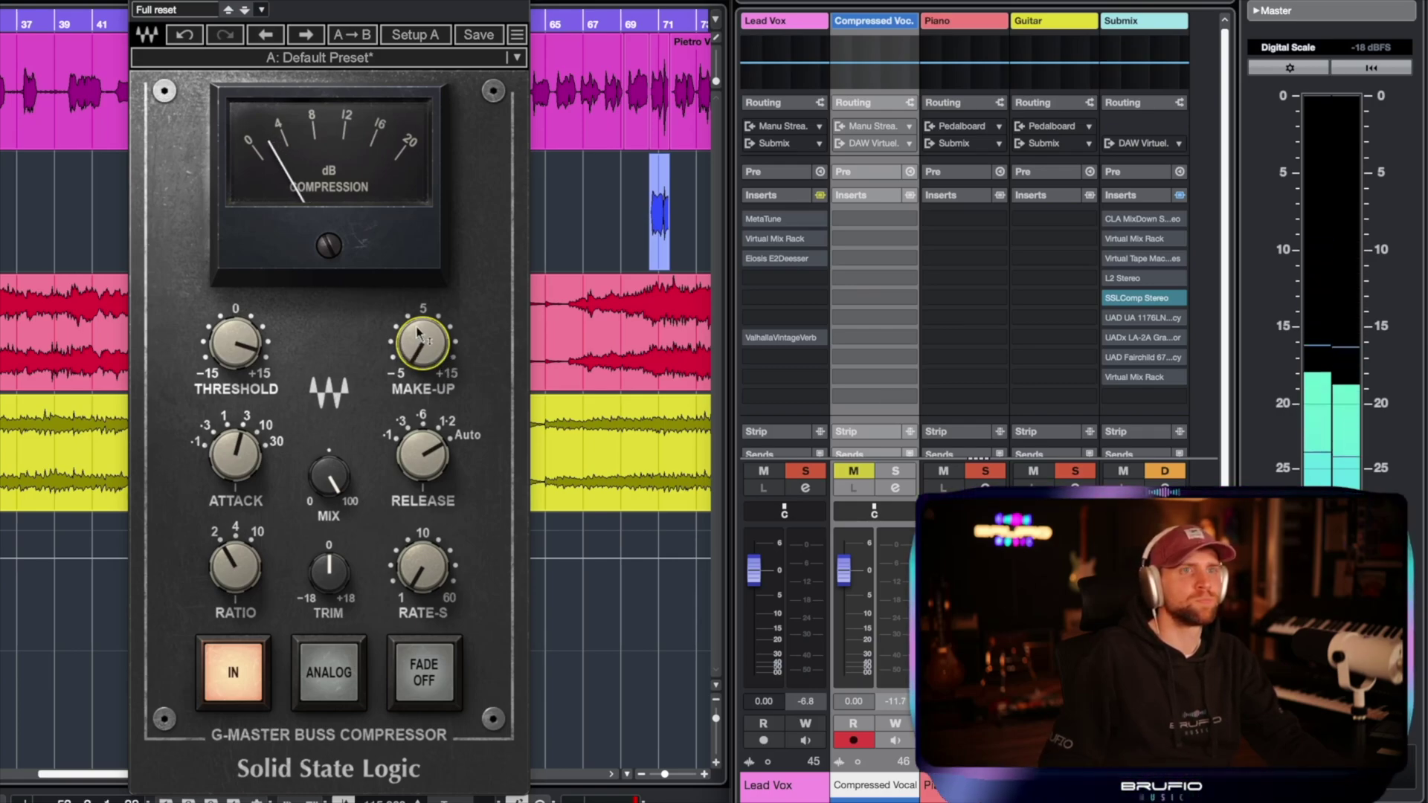